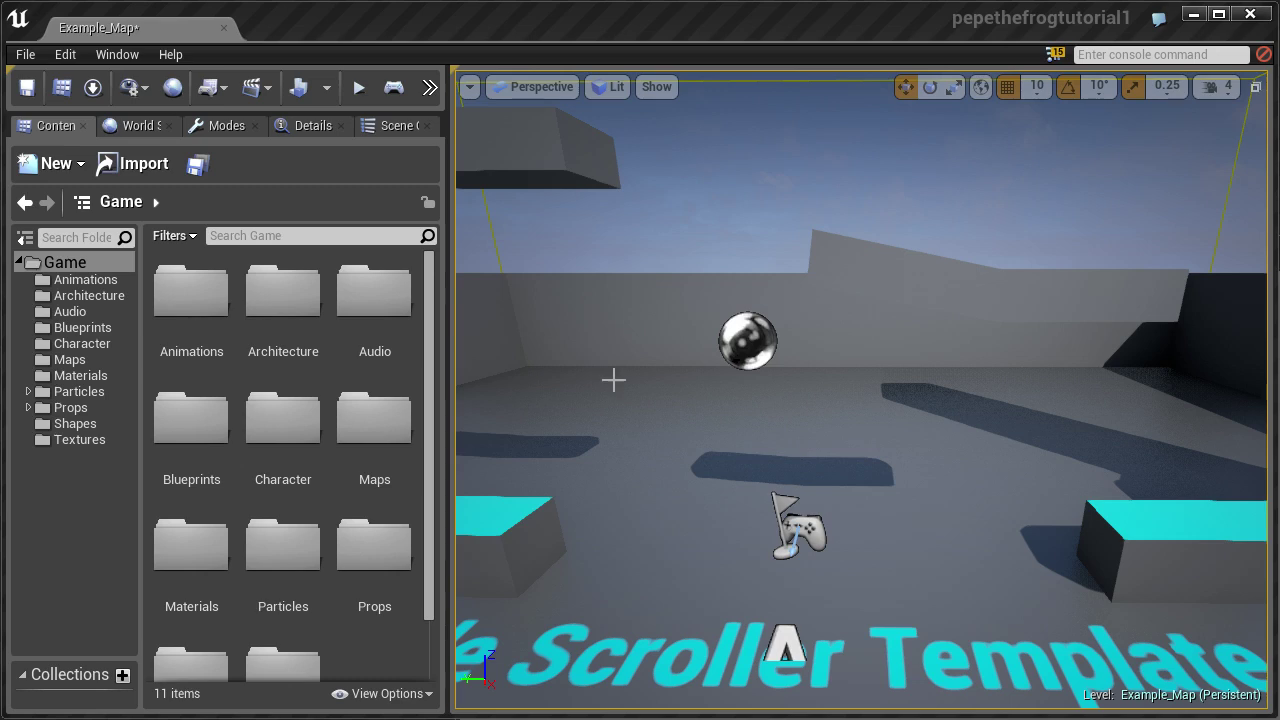
Fly the viewport camera in closer to the platforms and the ball
right_click_drag(666, 460, 617, 353)
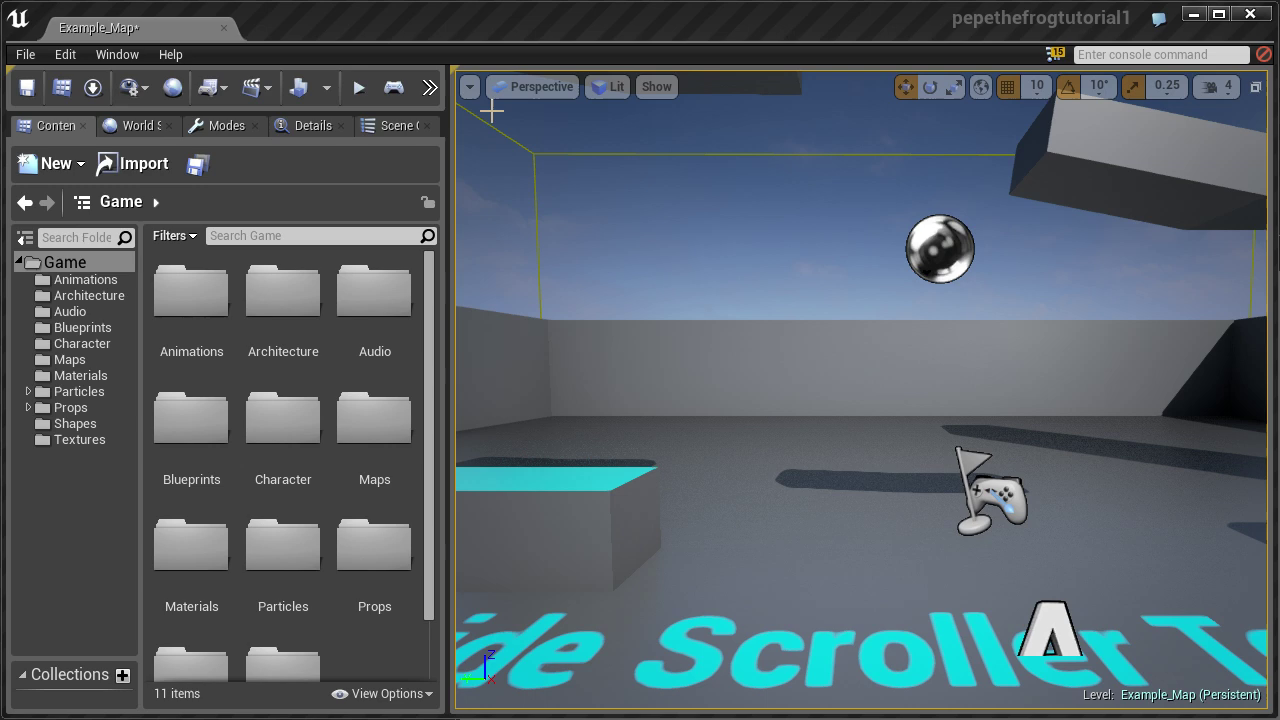
Open the Textures folder in the Content Browser
left_click_drag(424, 265, 426, 383)
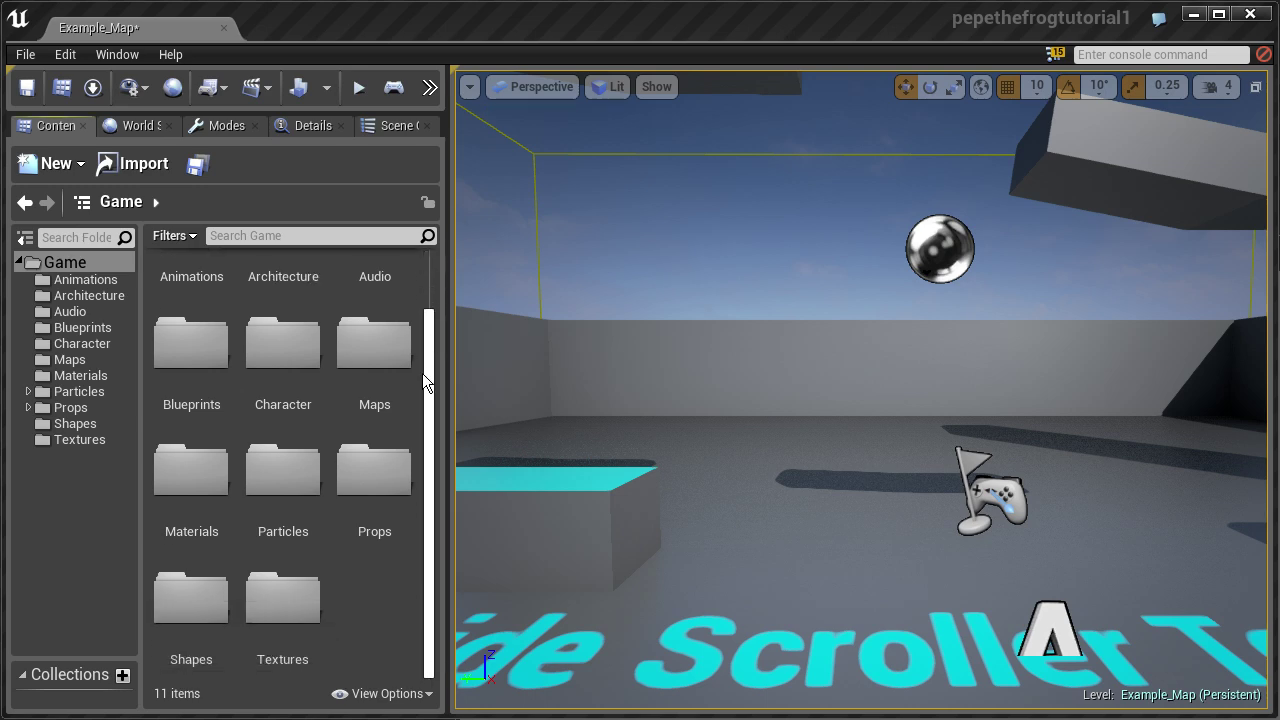
left_click(280, 598)
double_click(280, 598)
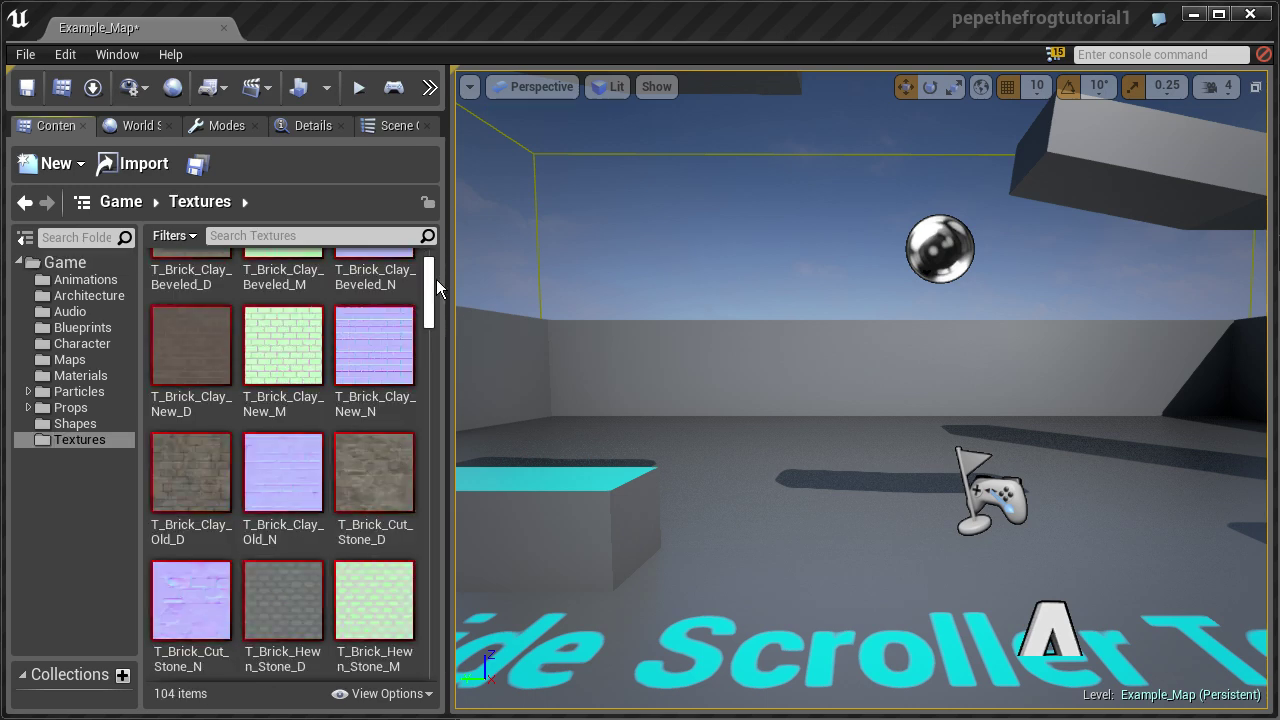
left_click_drag(436, 279, 407, 635)
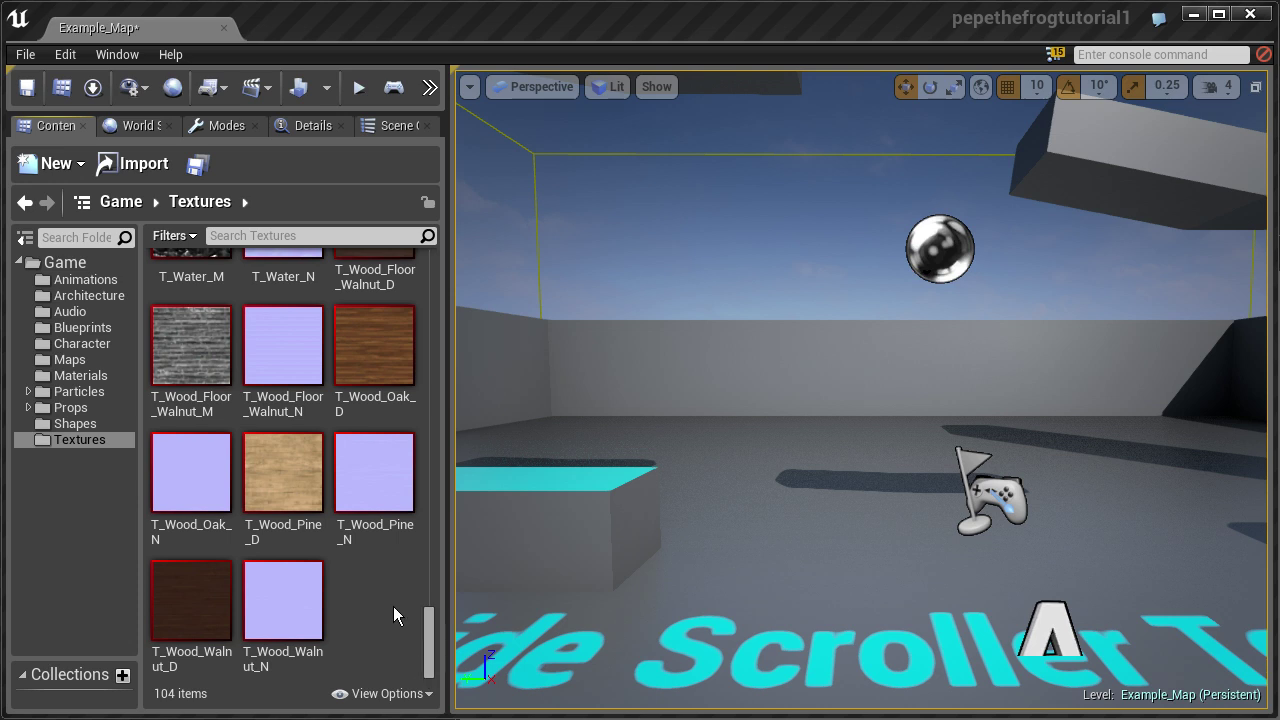
Create a new Render Target asset named T_Minimap
right_click(370, 588)
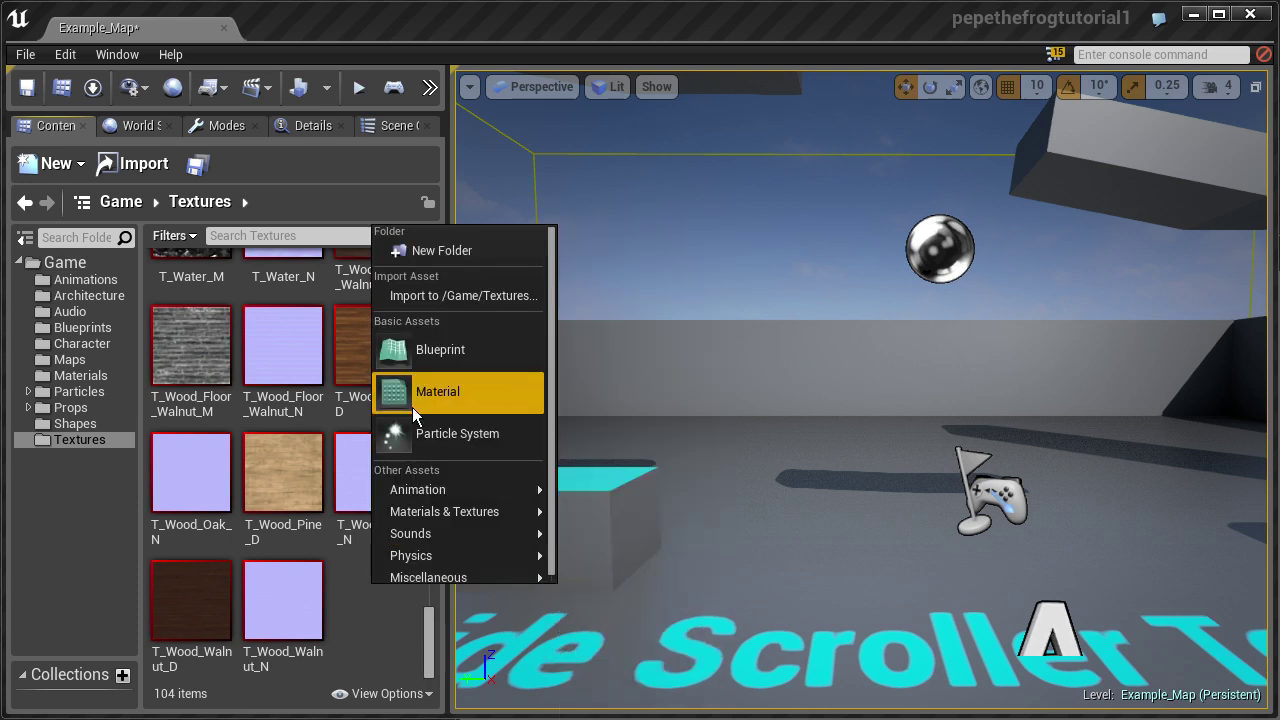
mouse_move(441, 507)
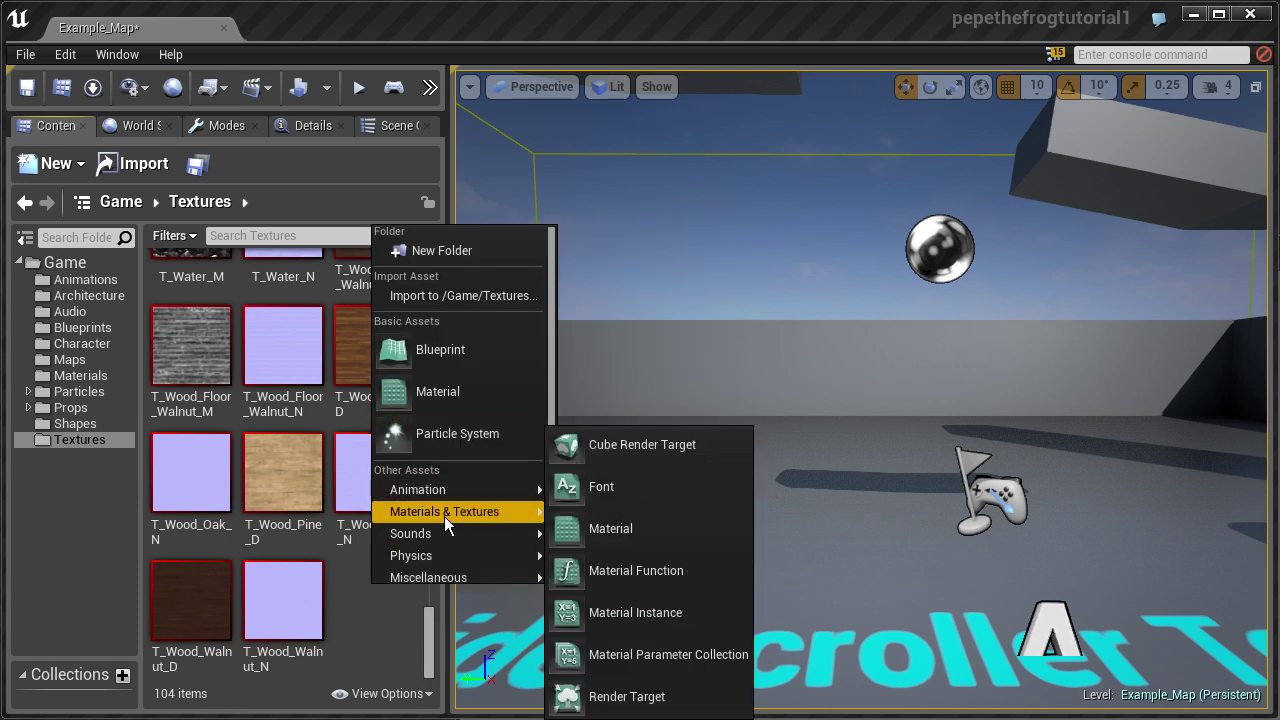
left_click(646, 697)
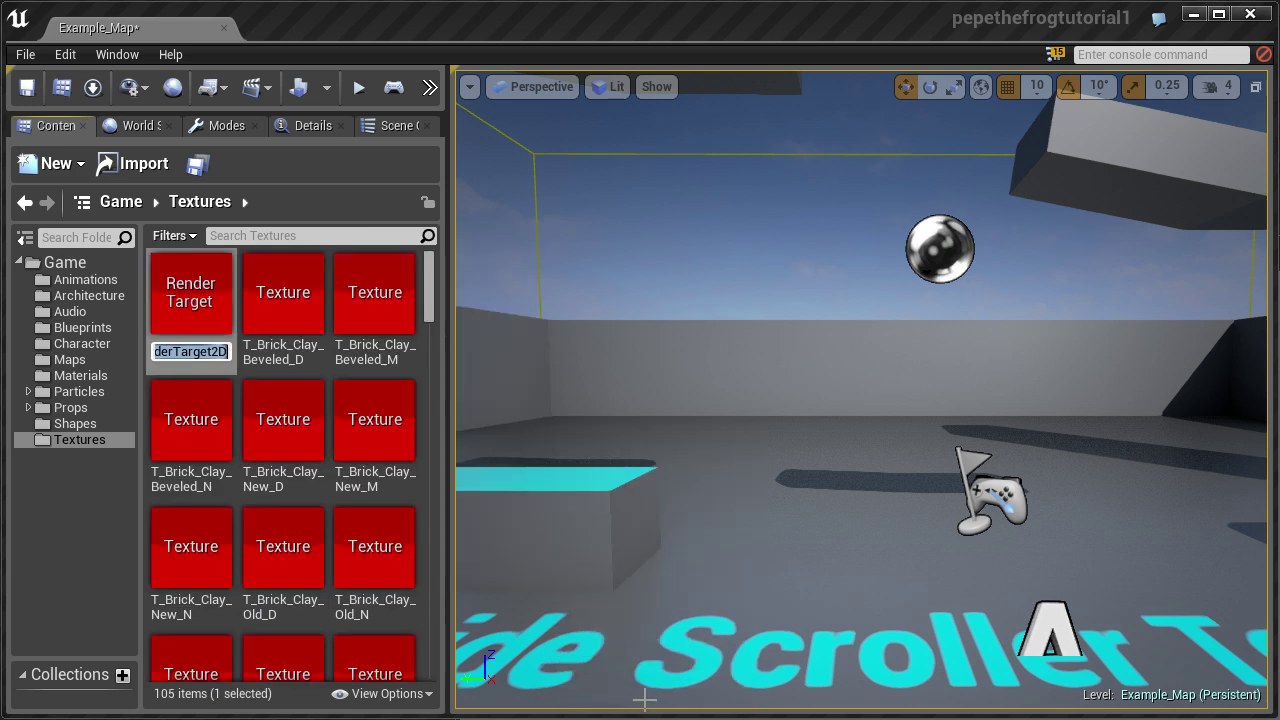
type("T_")
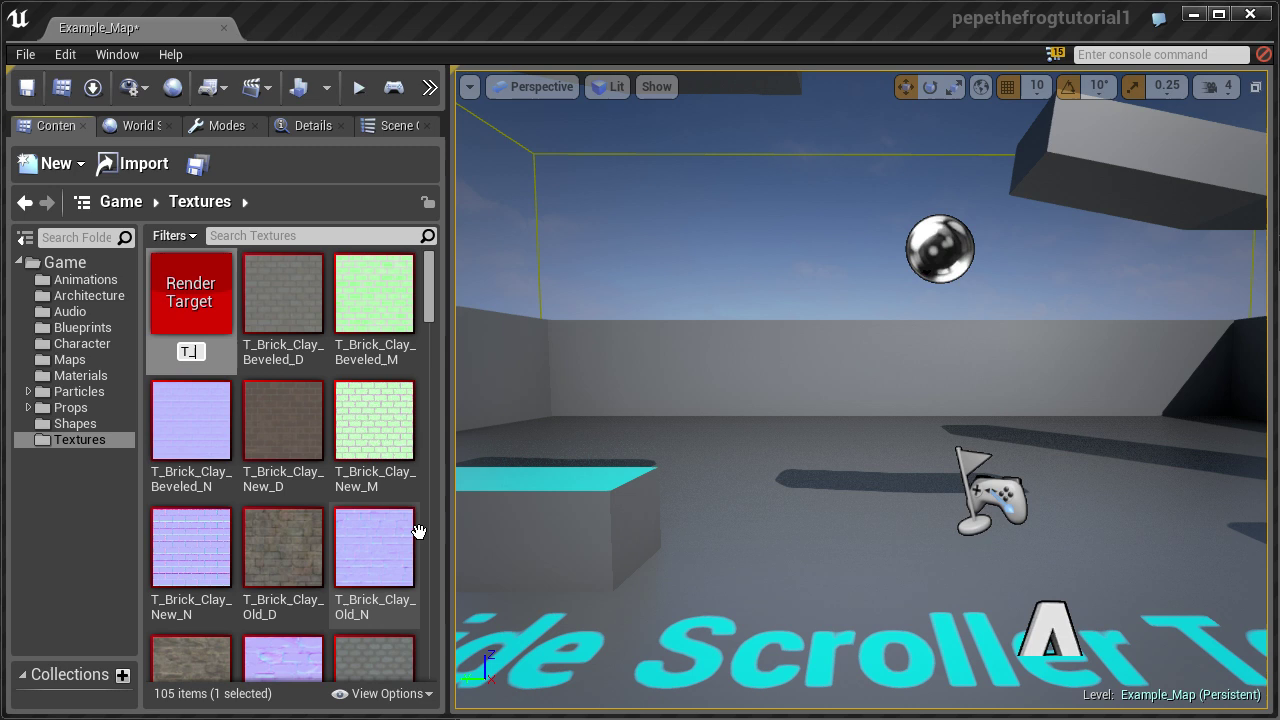
type("Minimap")
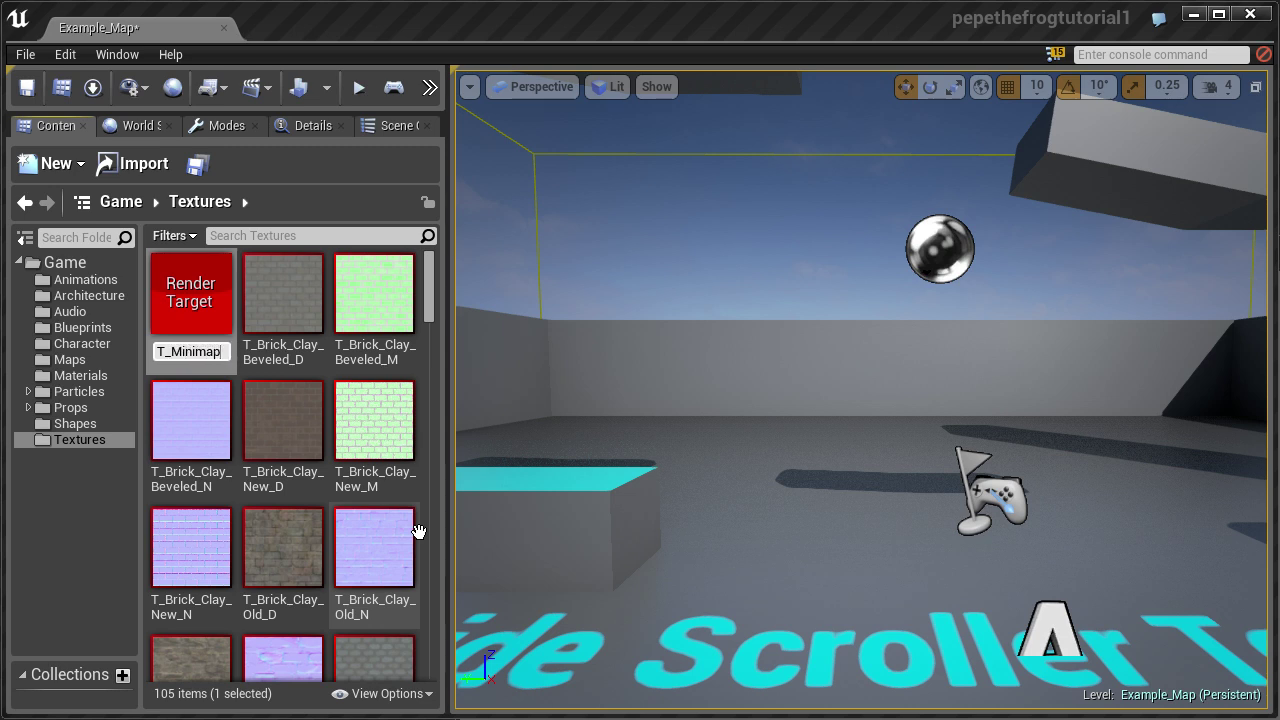
key("Return")
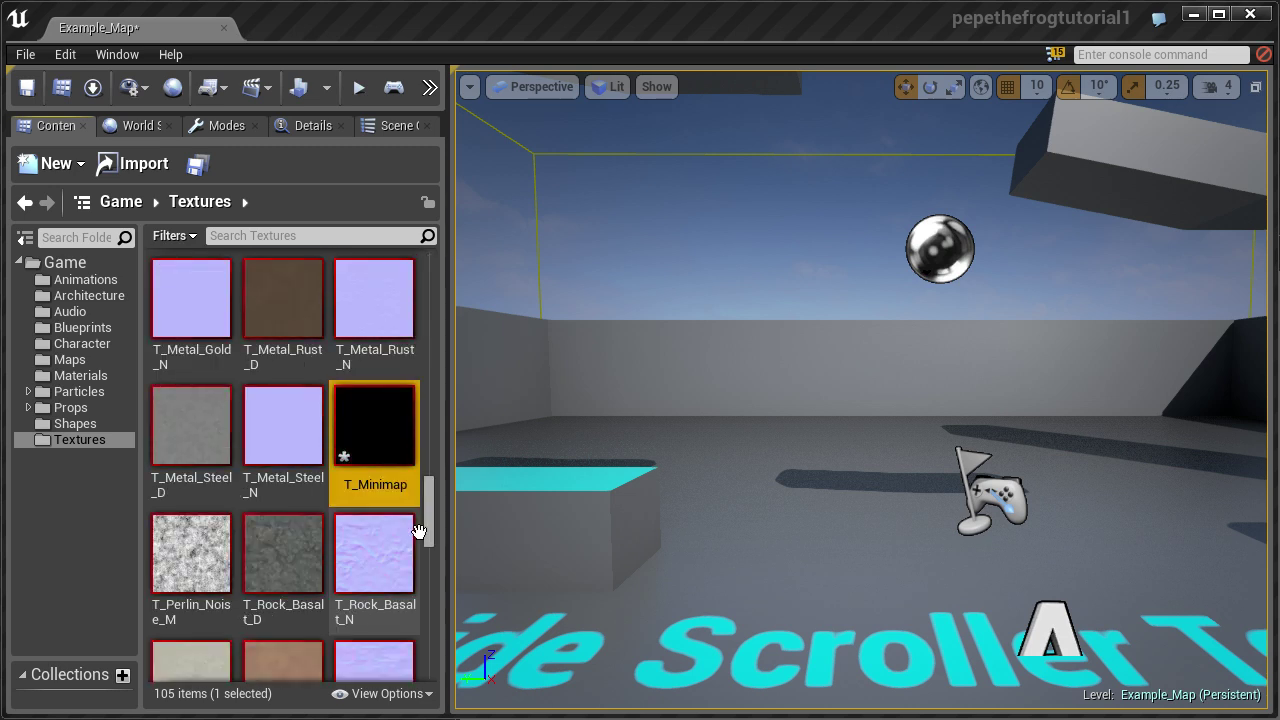
Open T_Minimap, commit its 256×256 size so it turns green, then close the editor
double_click(356, 428)
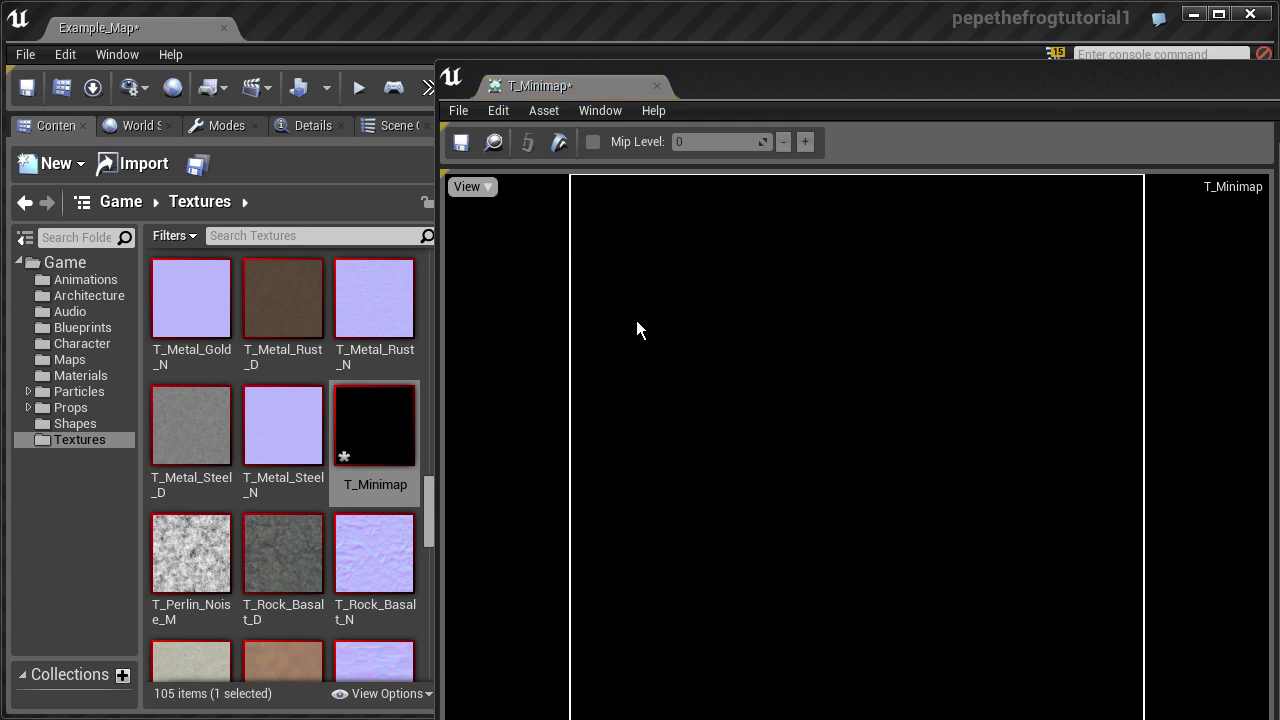
double_click(731, 76)
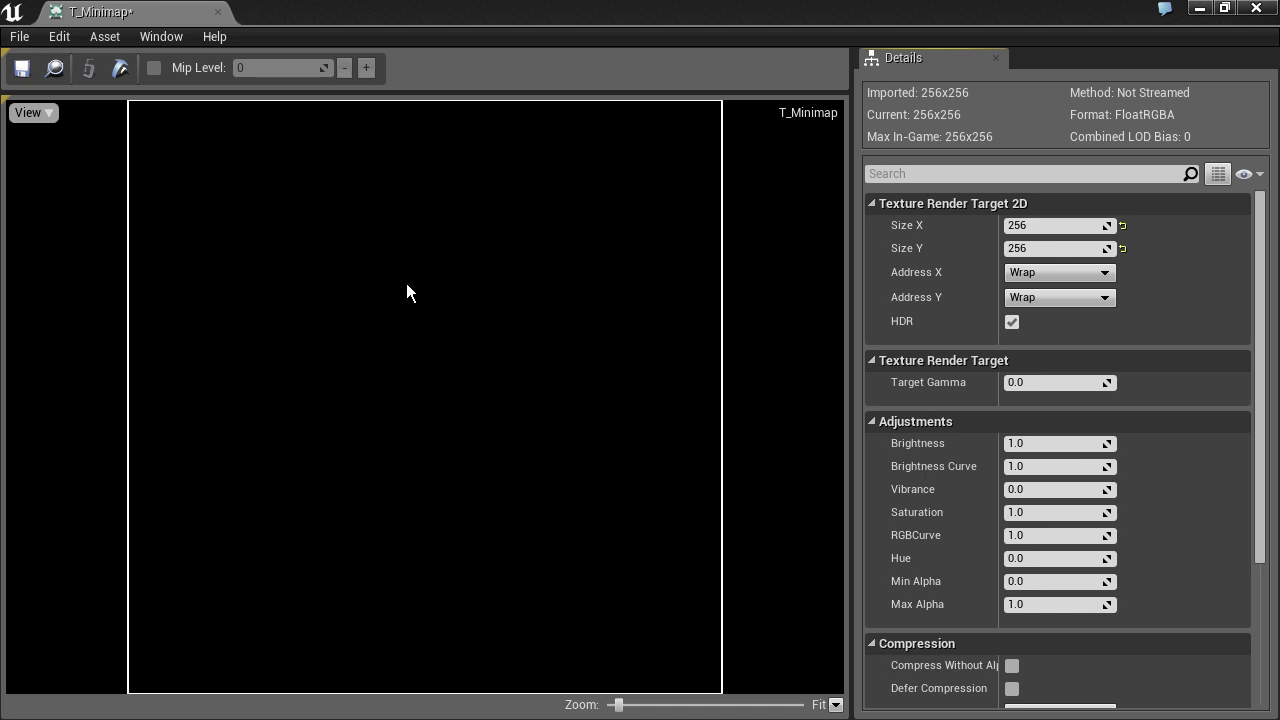
left_click(1035, 227)
key("Tab")
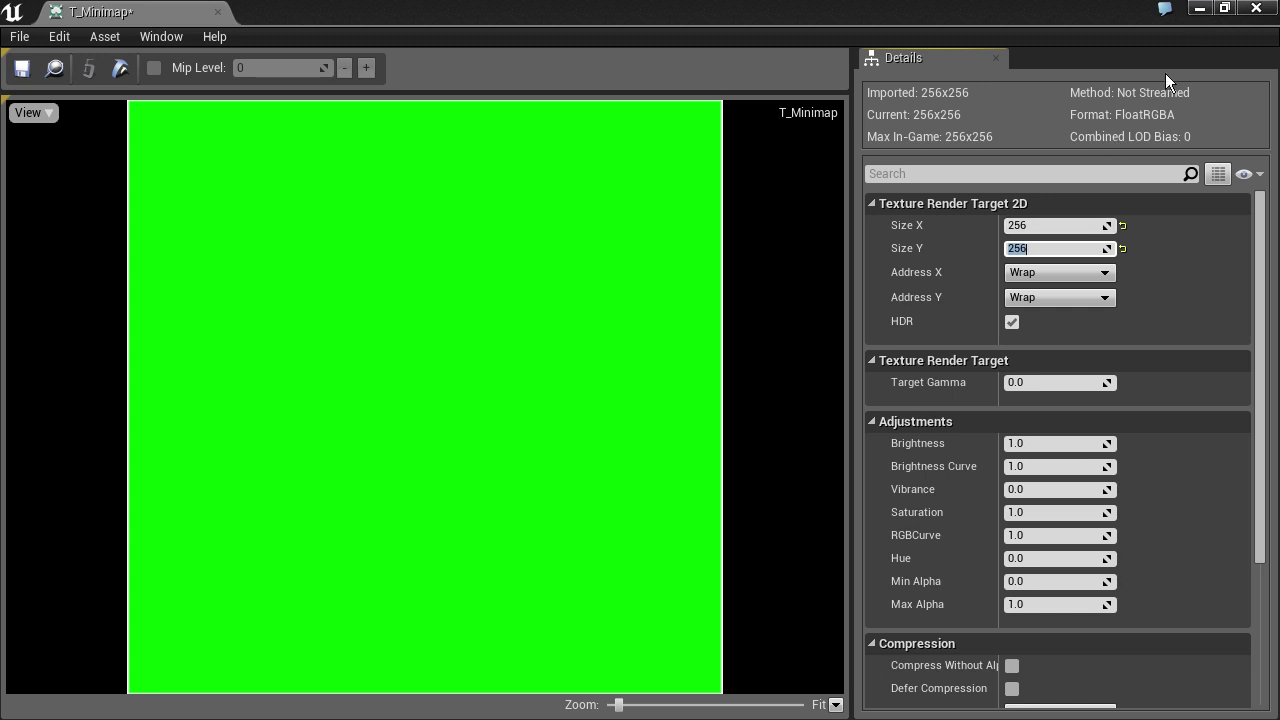
left_click(1034, 225)
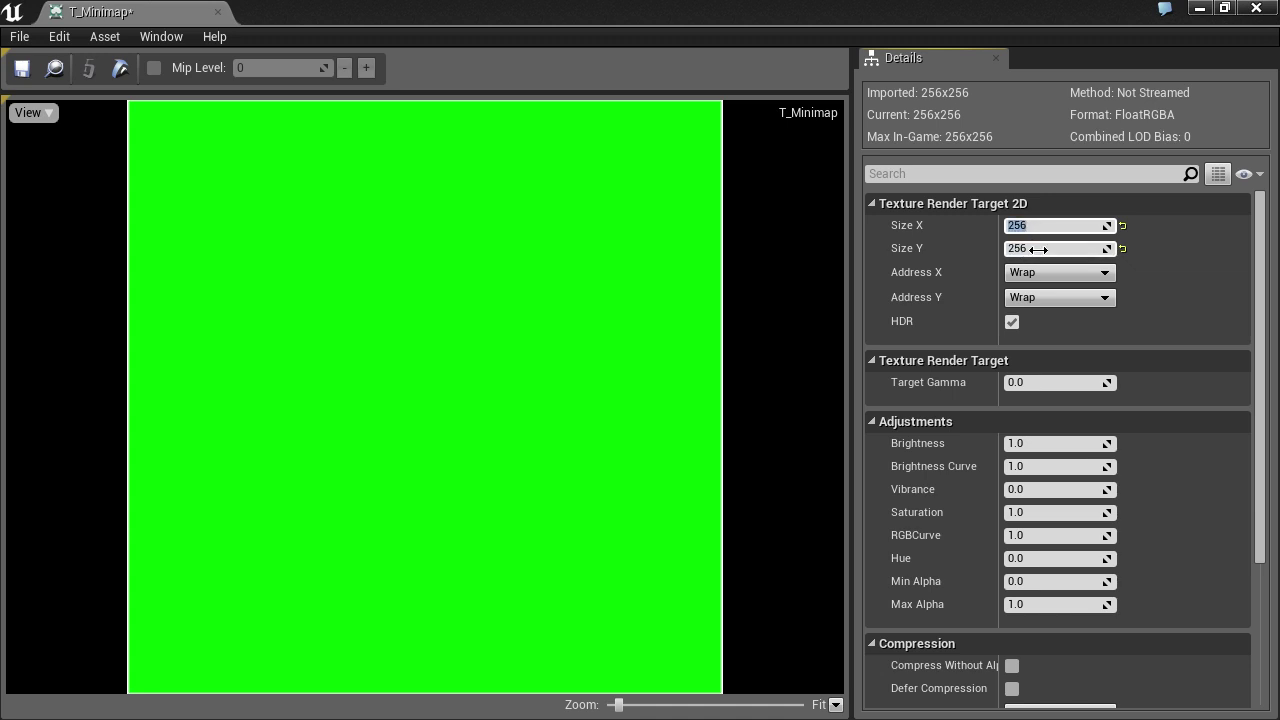
left_click(1199, 8)
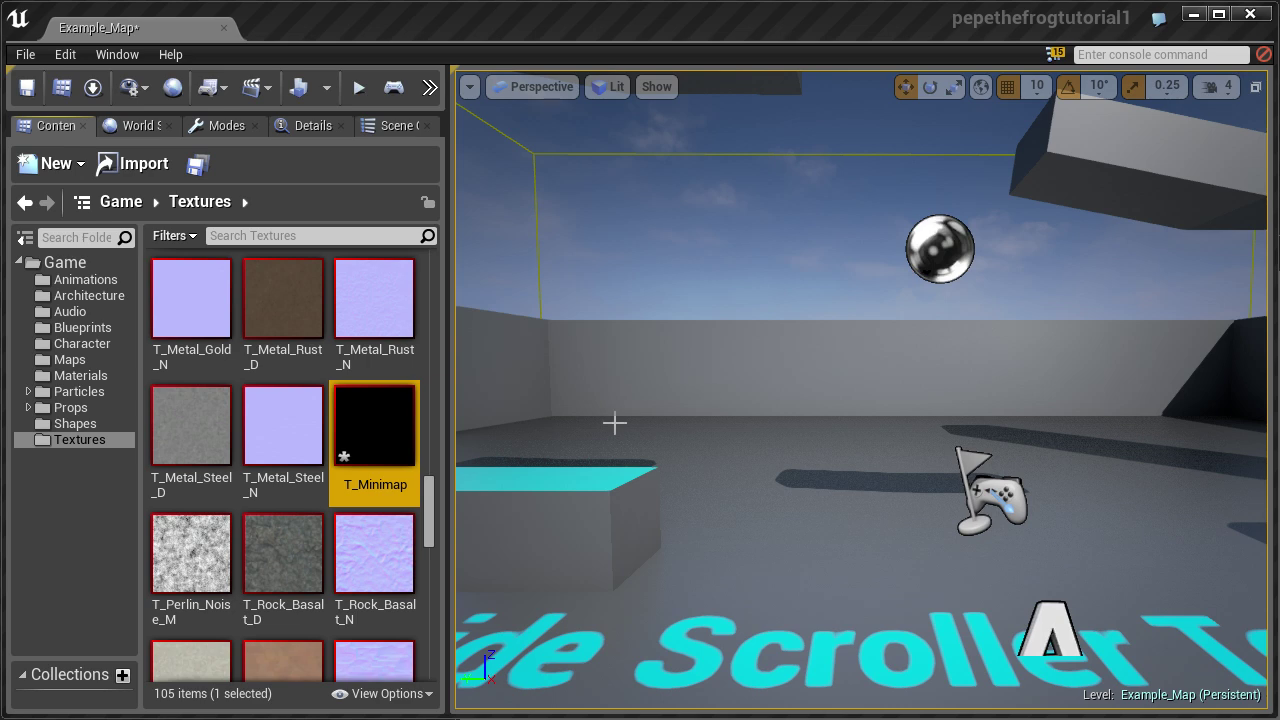
mouse_move(429, 501)
left_mouse_down()
mouse_move(432, 566)
mouse_move(432, 503)
left_mouse_up()
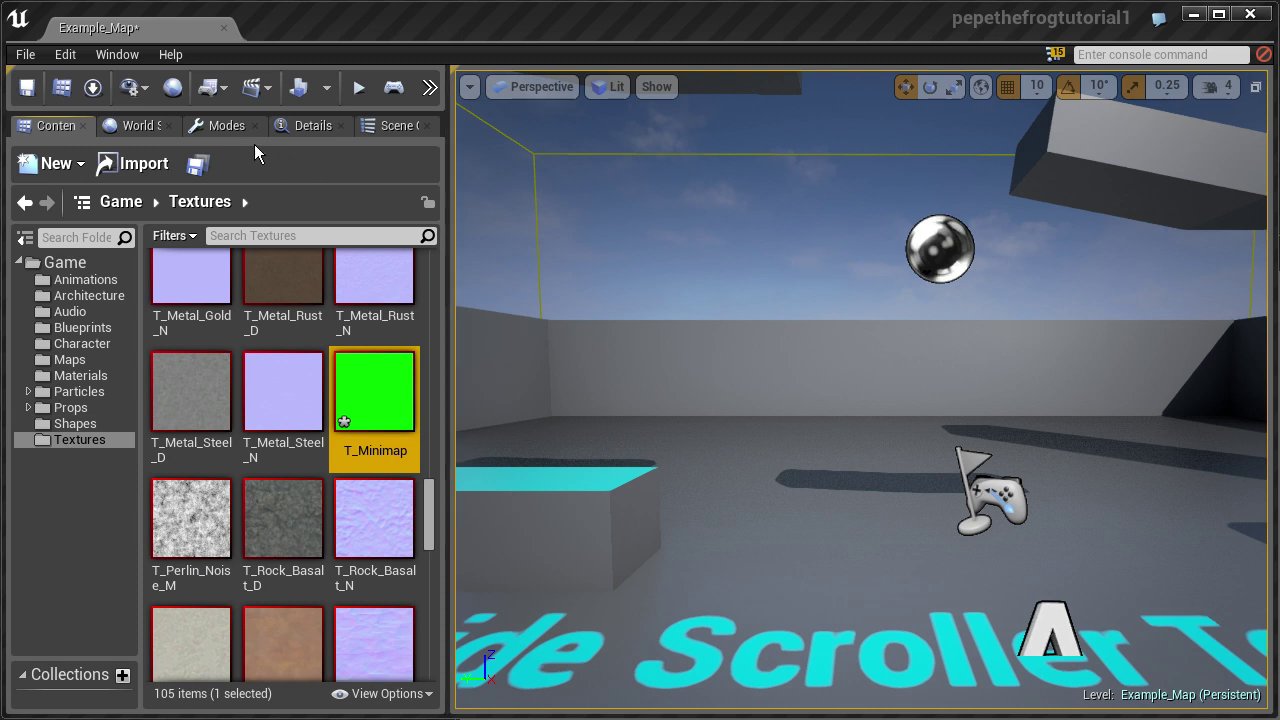
left_click(132, 125)
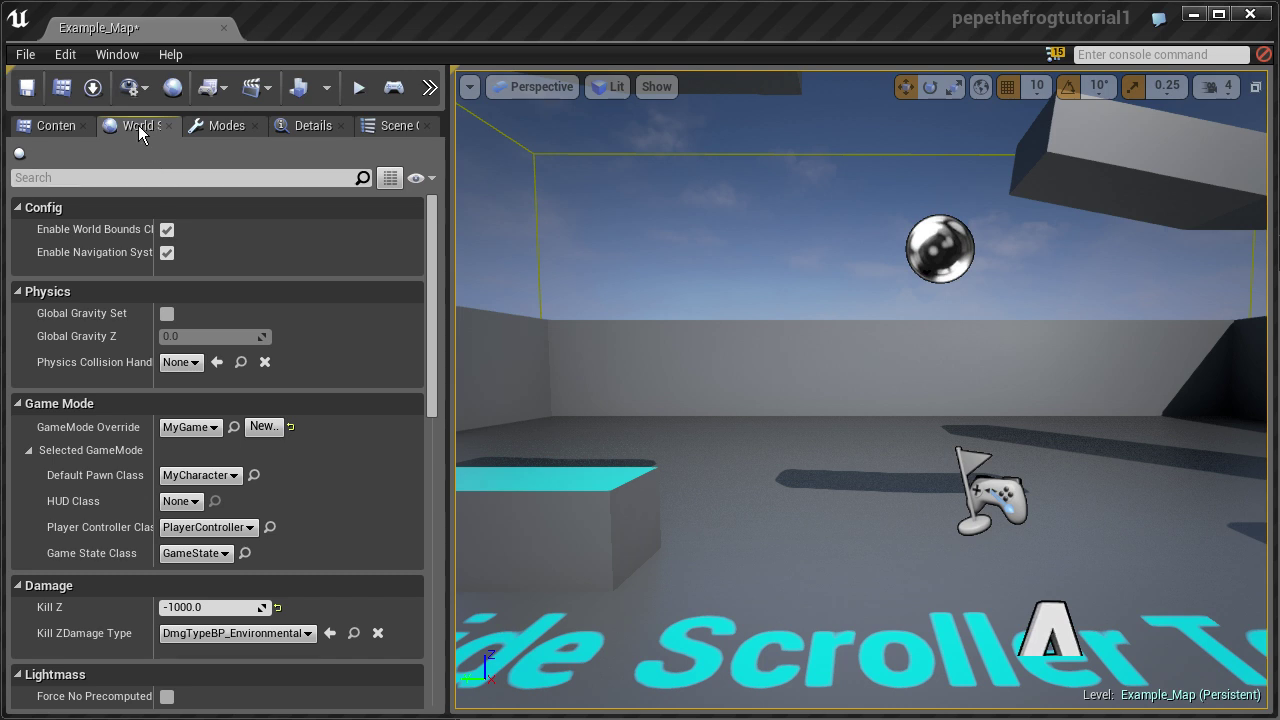
left_click(178, 92)
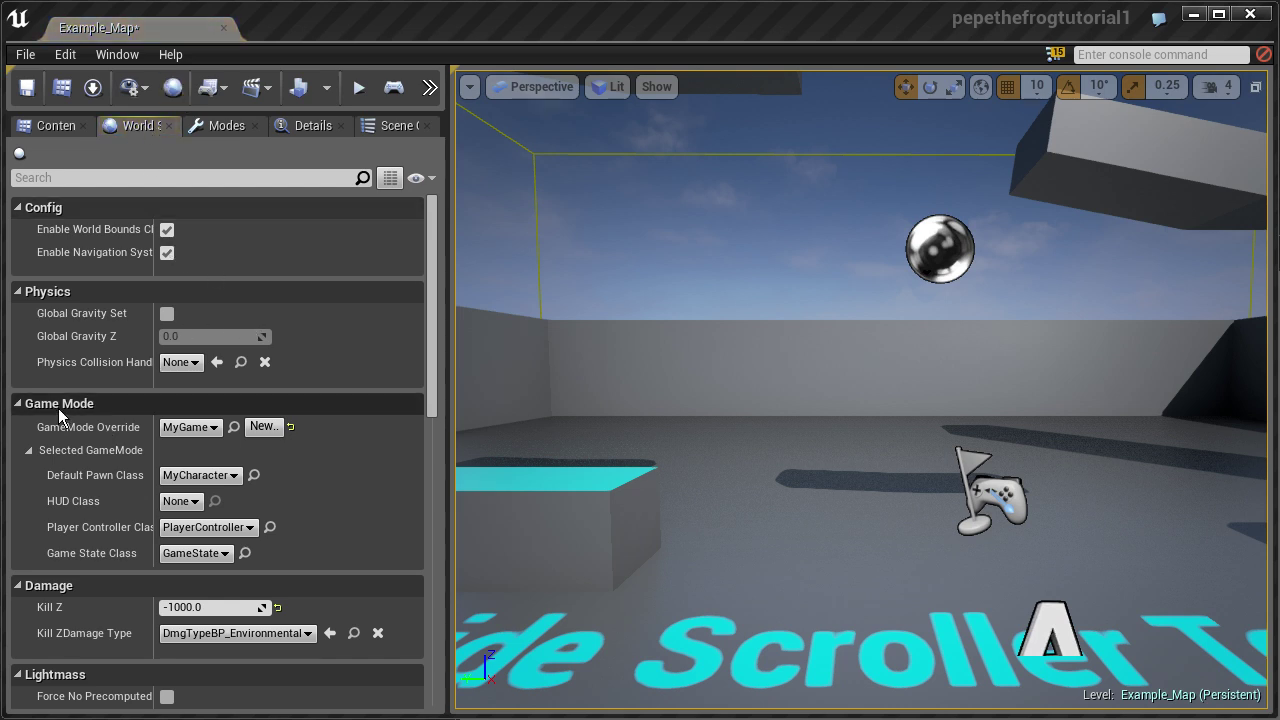
left_click(195, 427)
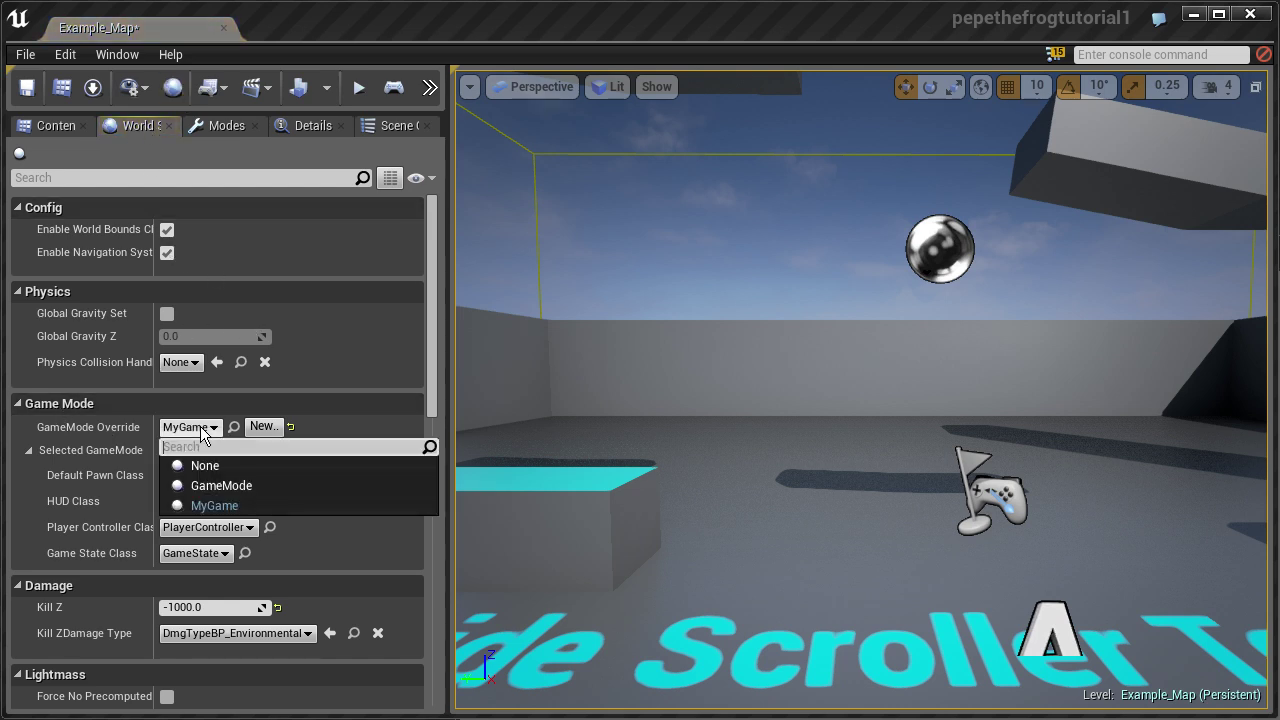
left_click(221, 506)
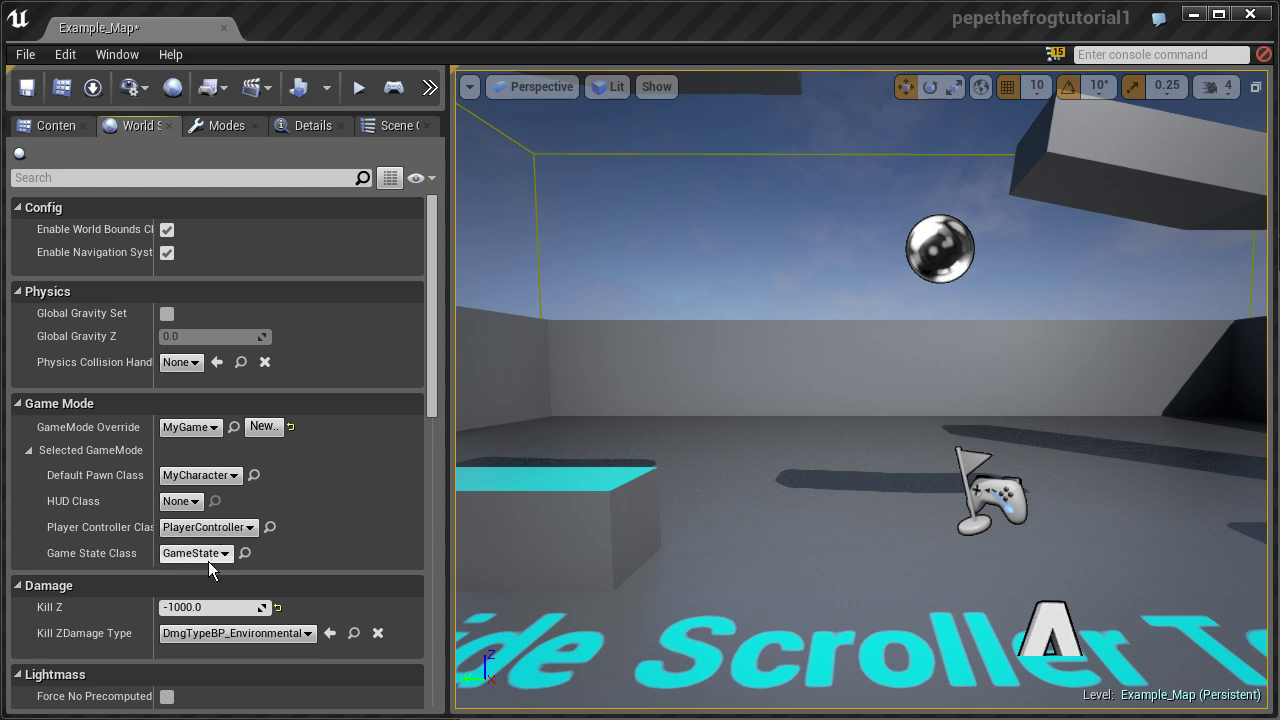
left_click(176, 505)
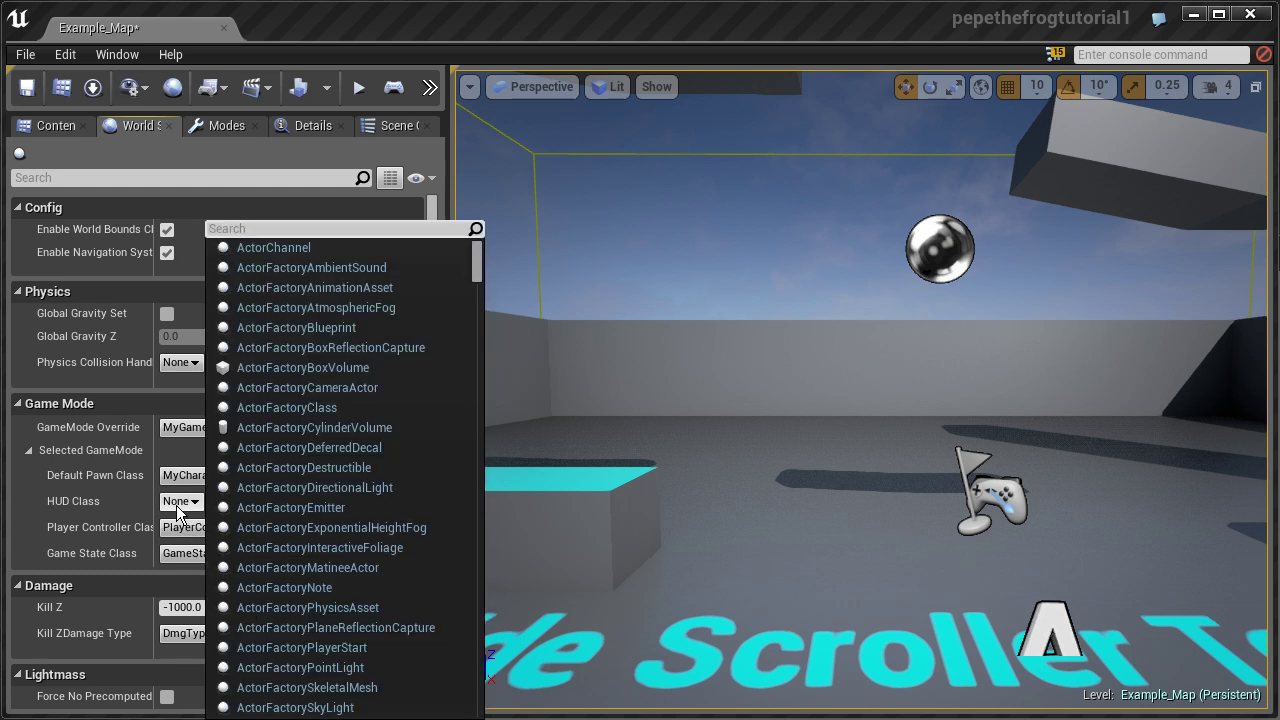
left_click(176, 505)
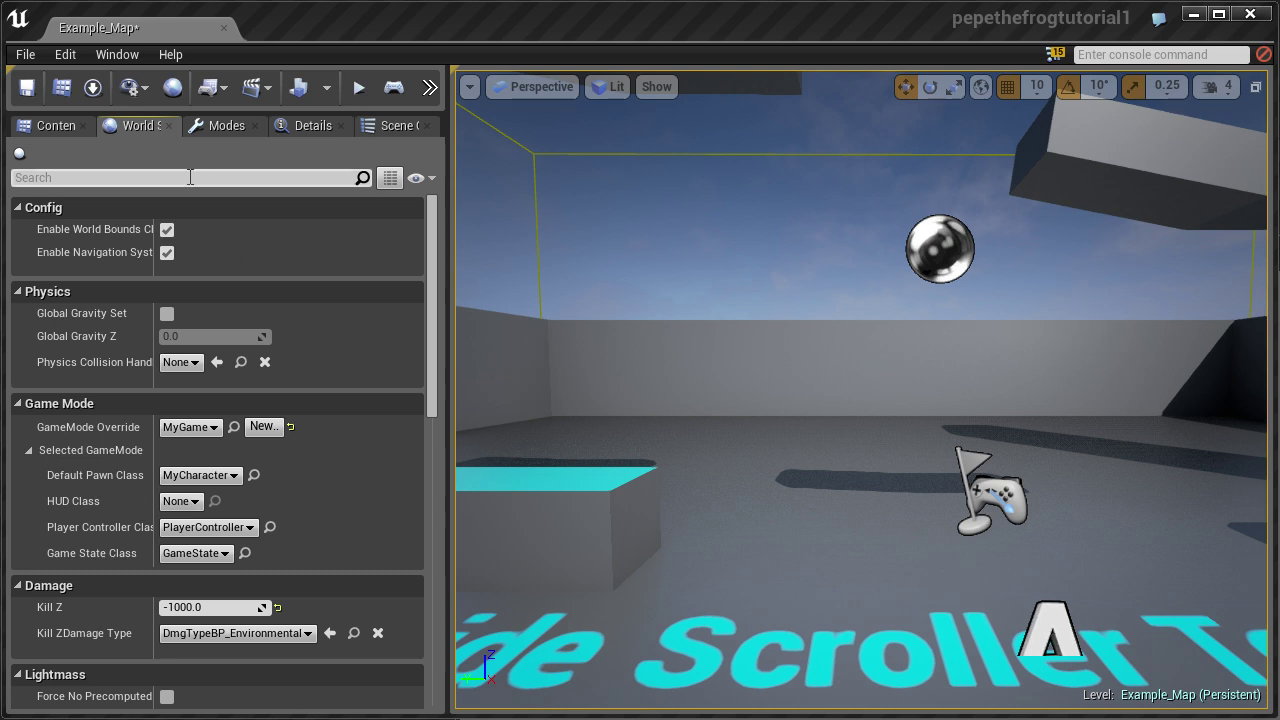
In the Blueprints folder, create a HUD-based Blueprint class and keep the default name NewBlueprint
left_click(39, 129)
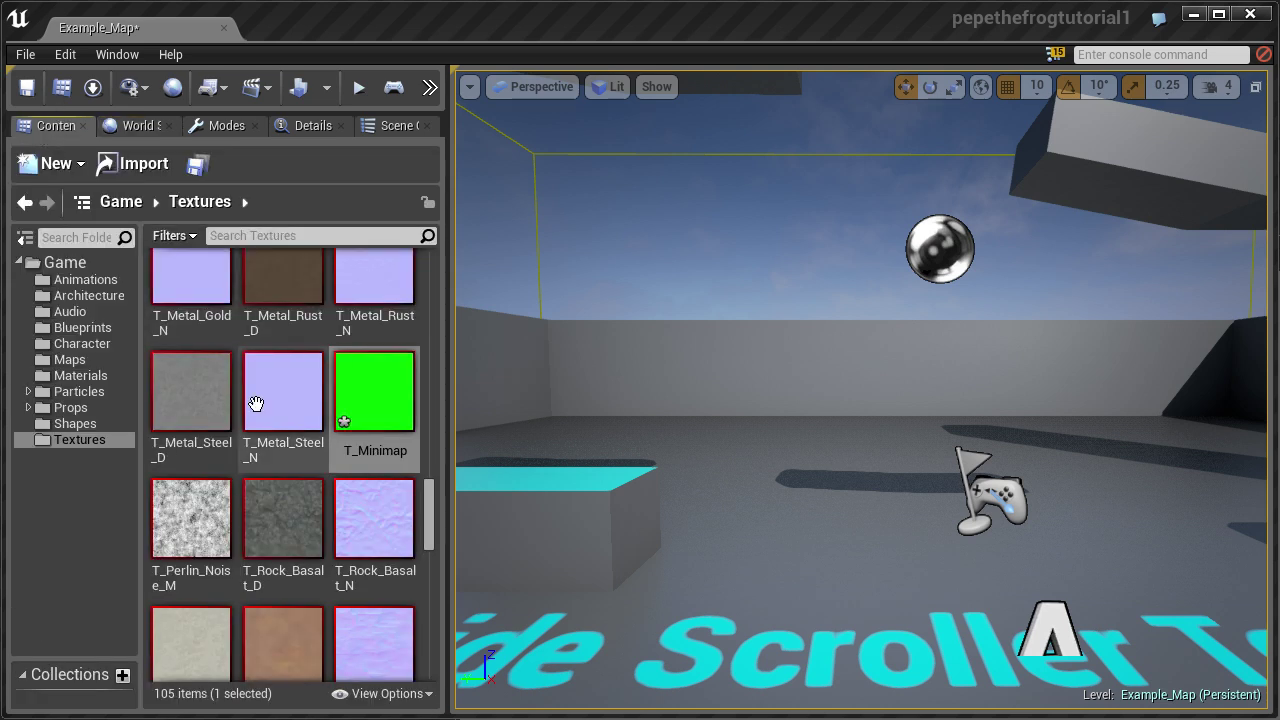
left_click(73, 331)
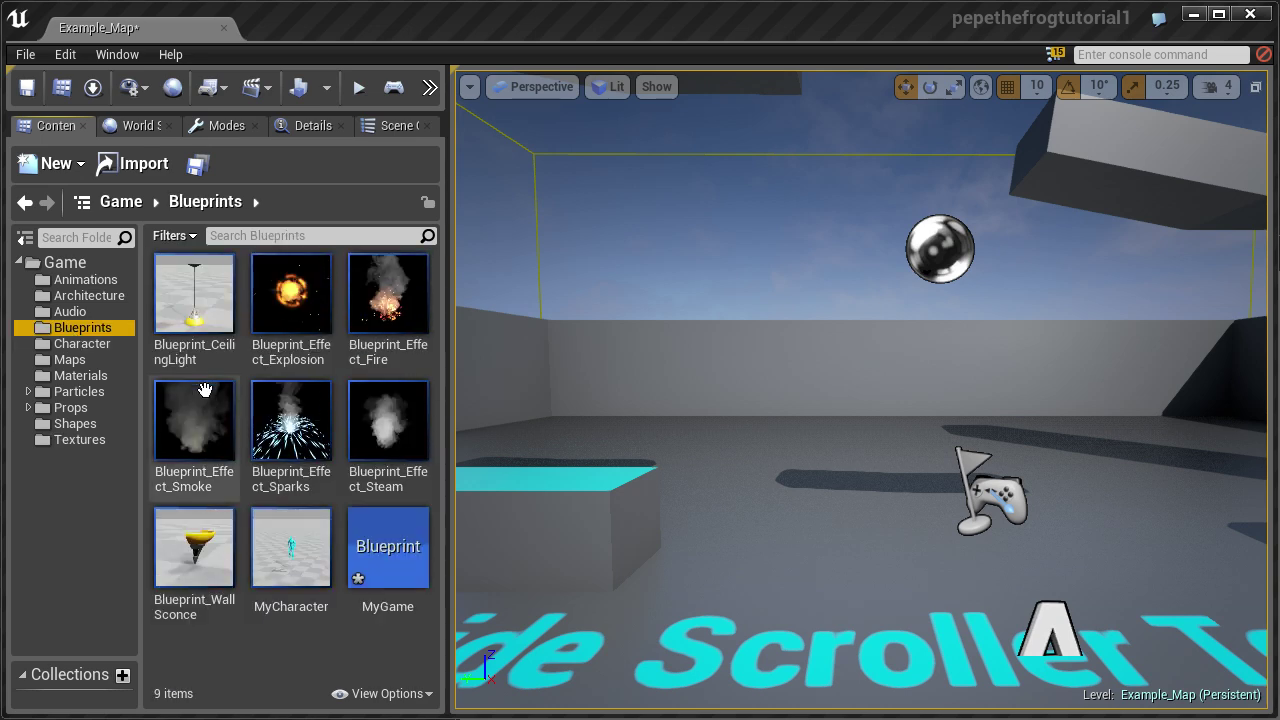
right_click(177, 651)
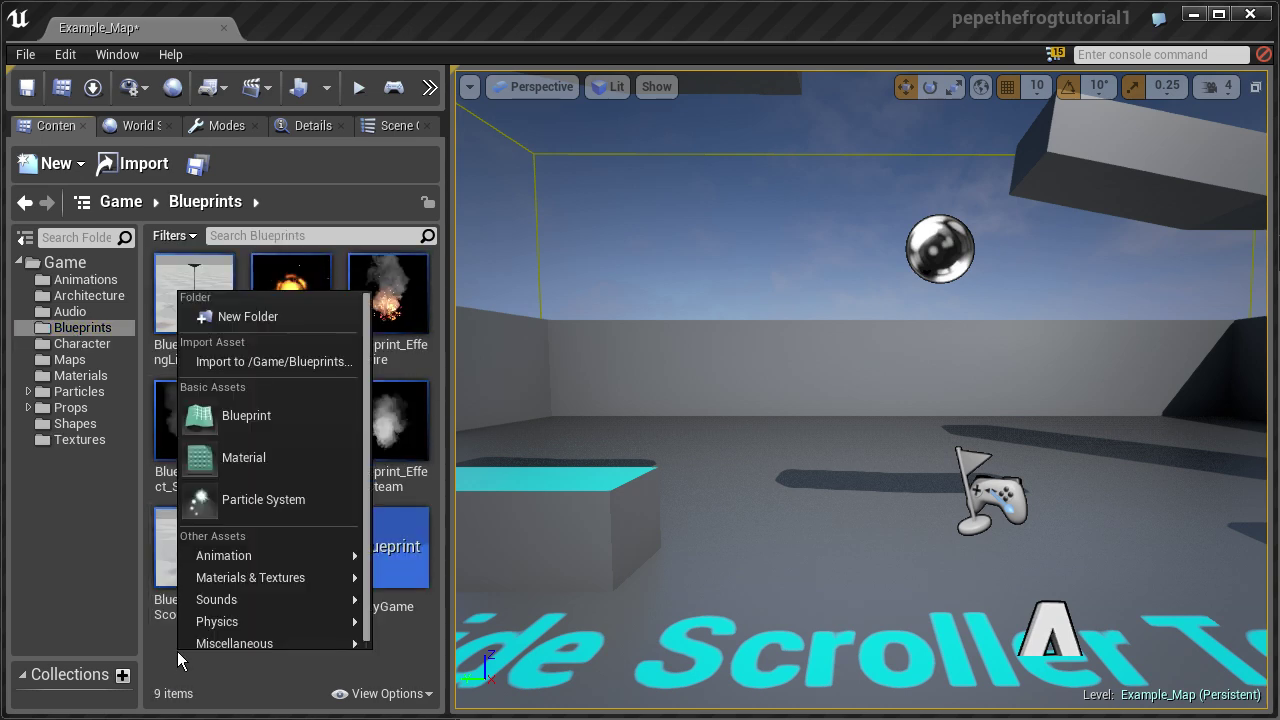
left_click(251, 420)
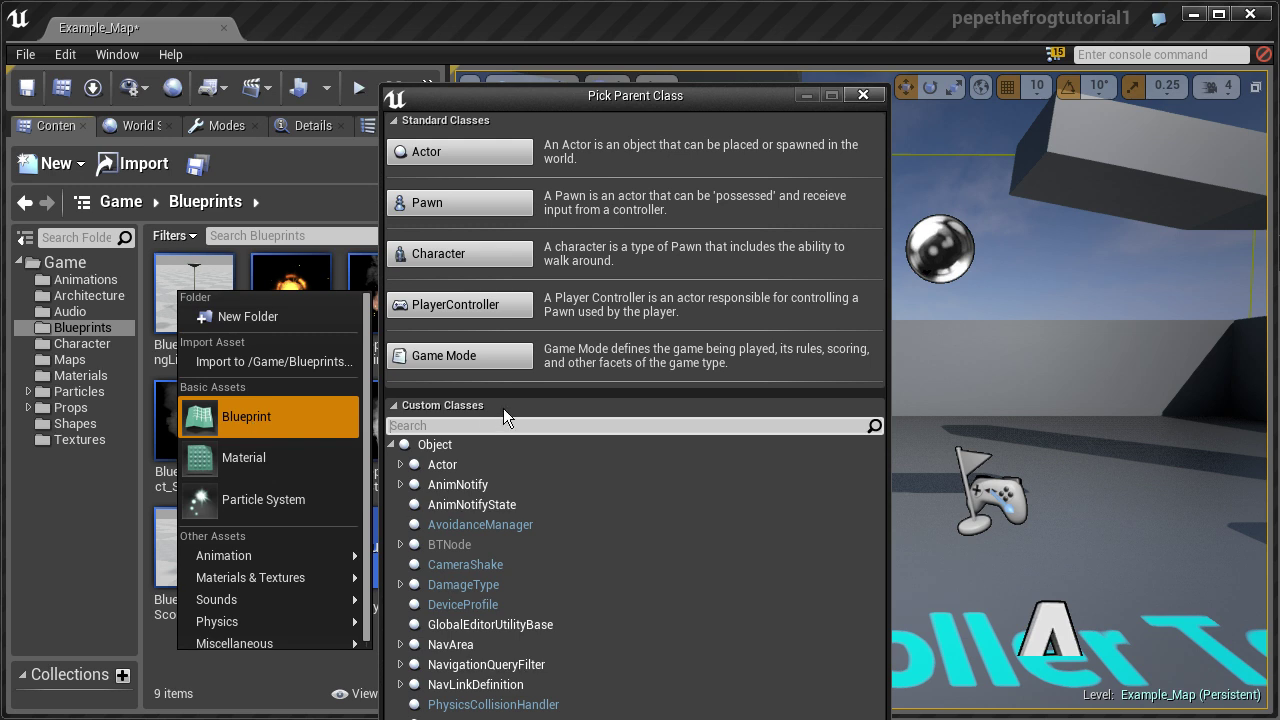
type("hud")
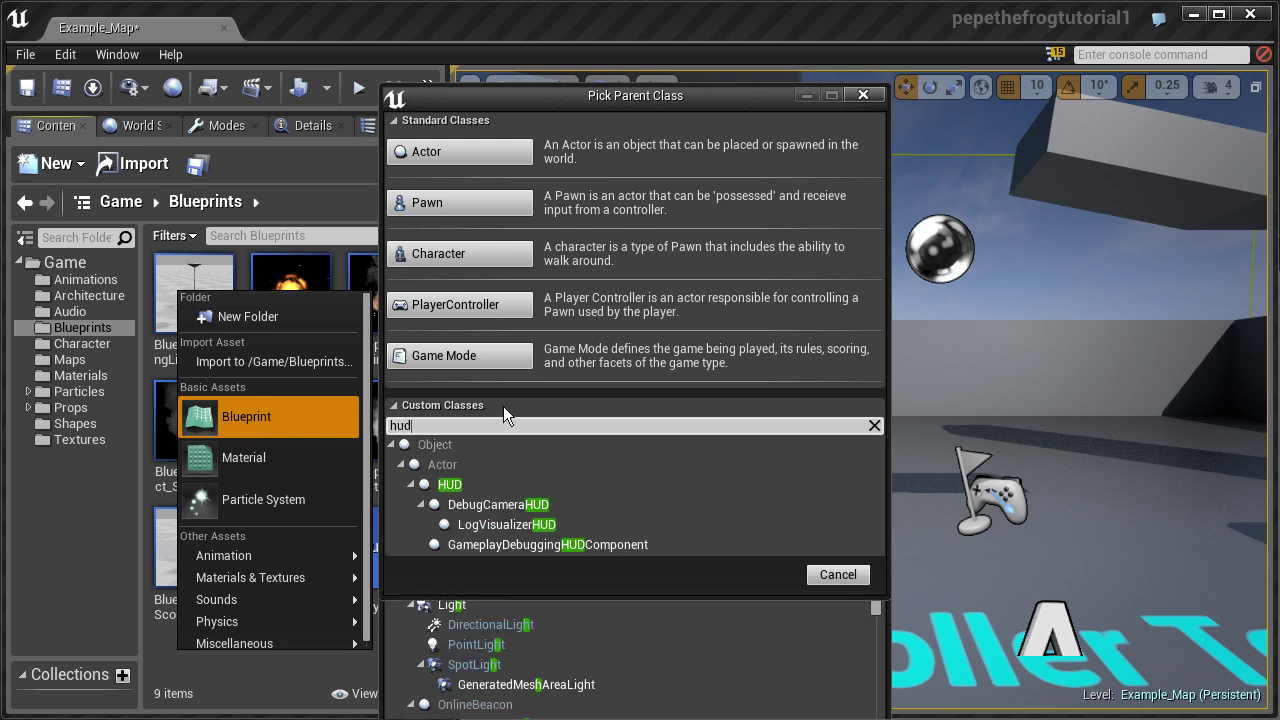
left_click(447, 486)
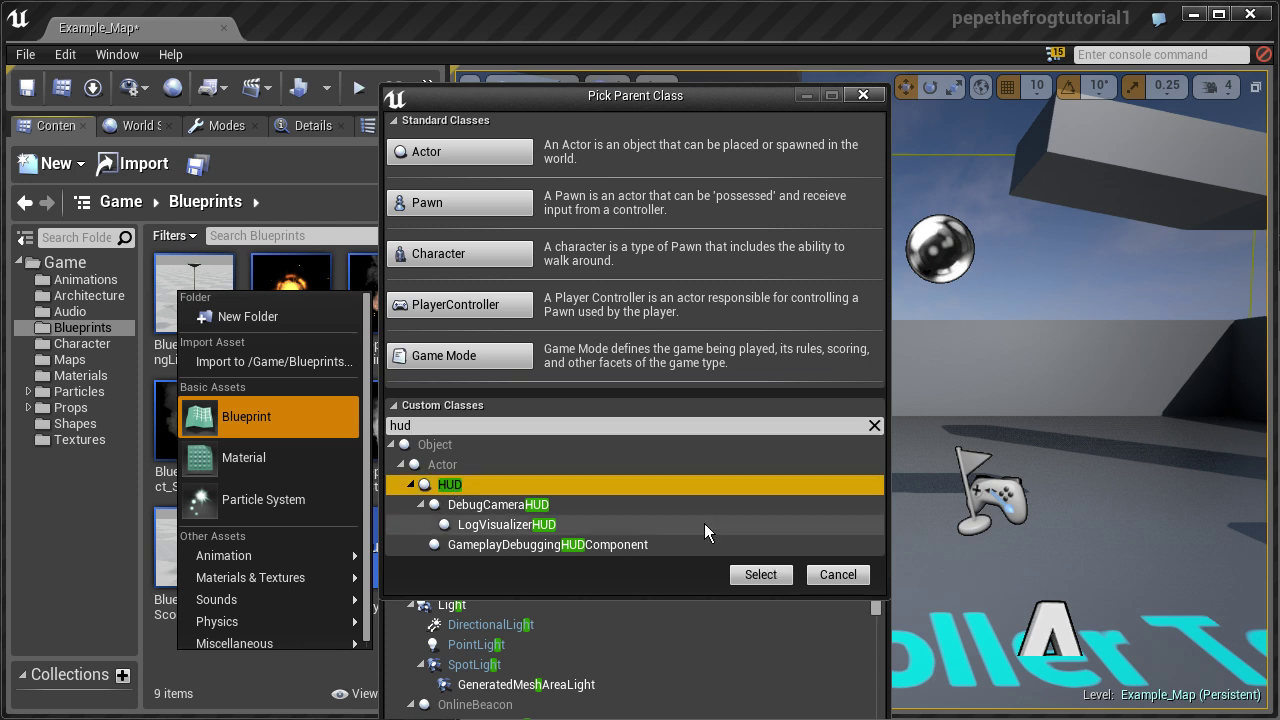
left_click(783, 577)
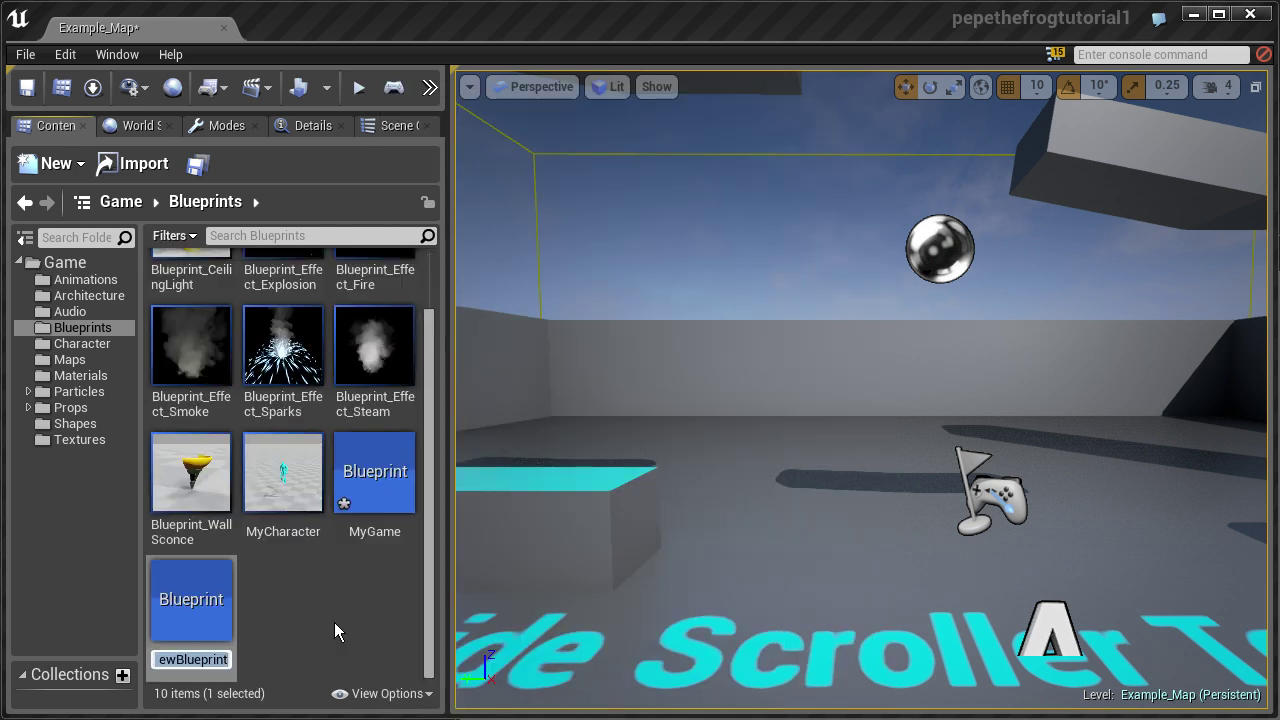
key("Return")
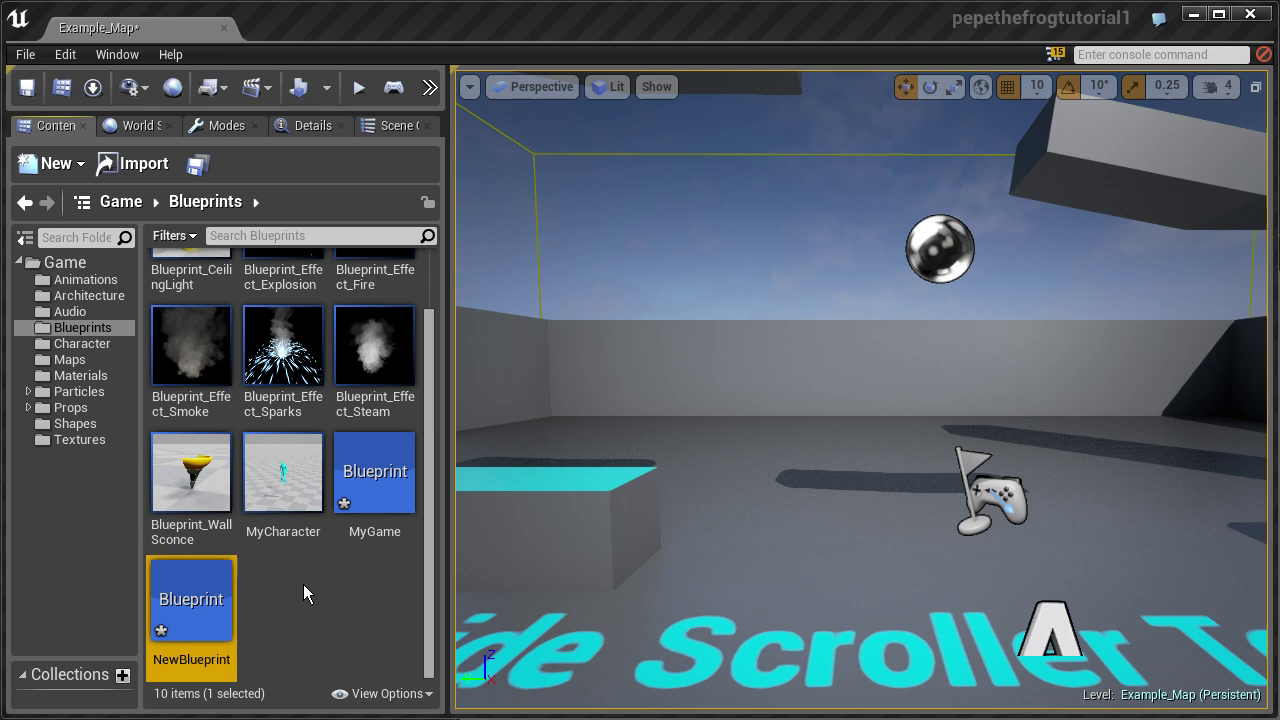
Start another Blueprint class, browse the Actor subclasses, then cancel the parent class picker
right_click(293, 587)
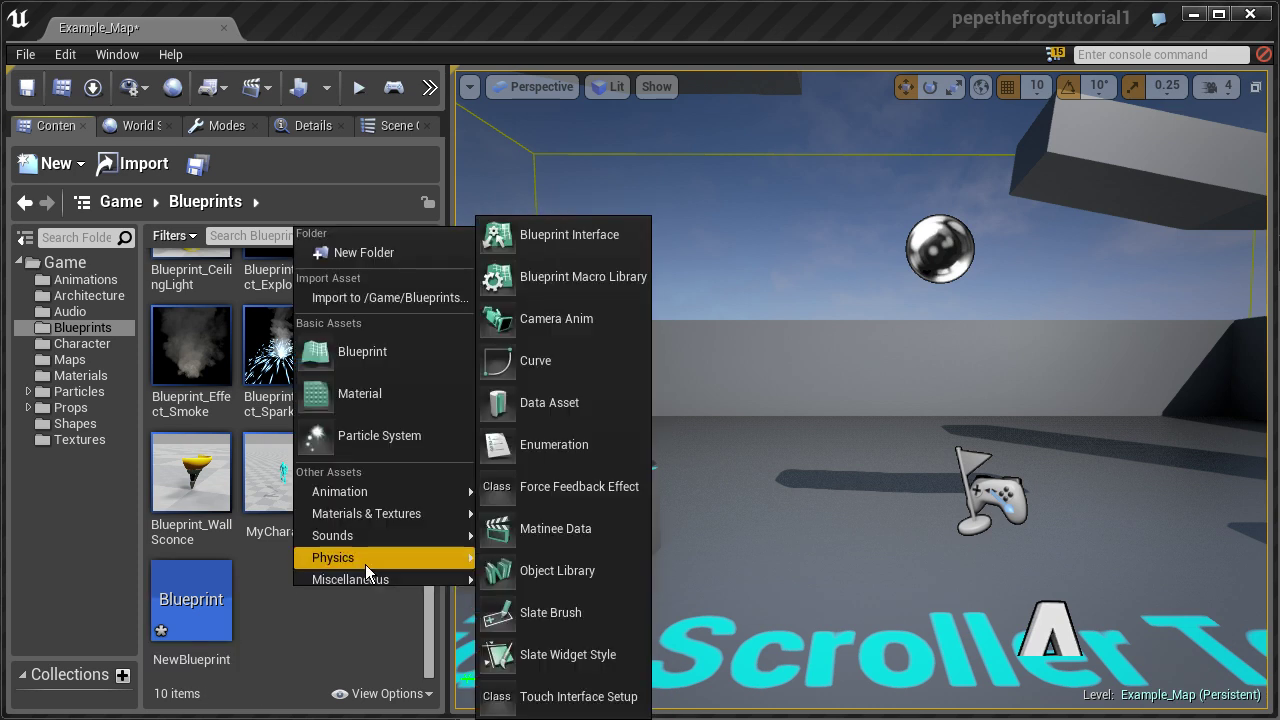
mouse_move(374, 557)
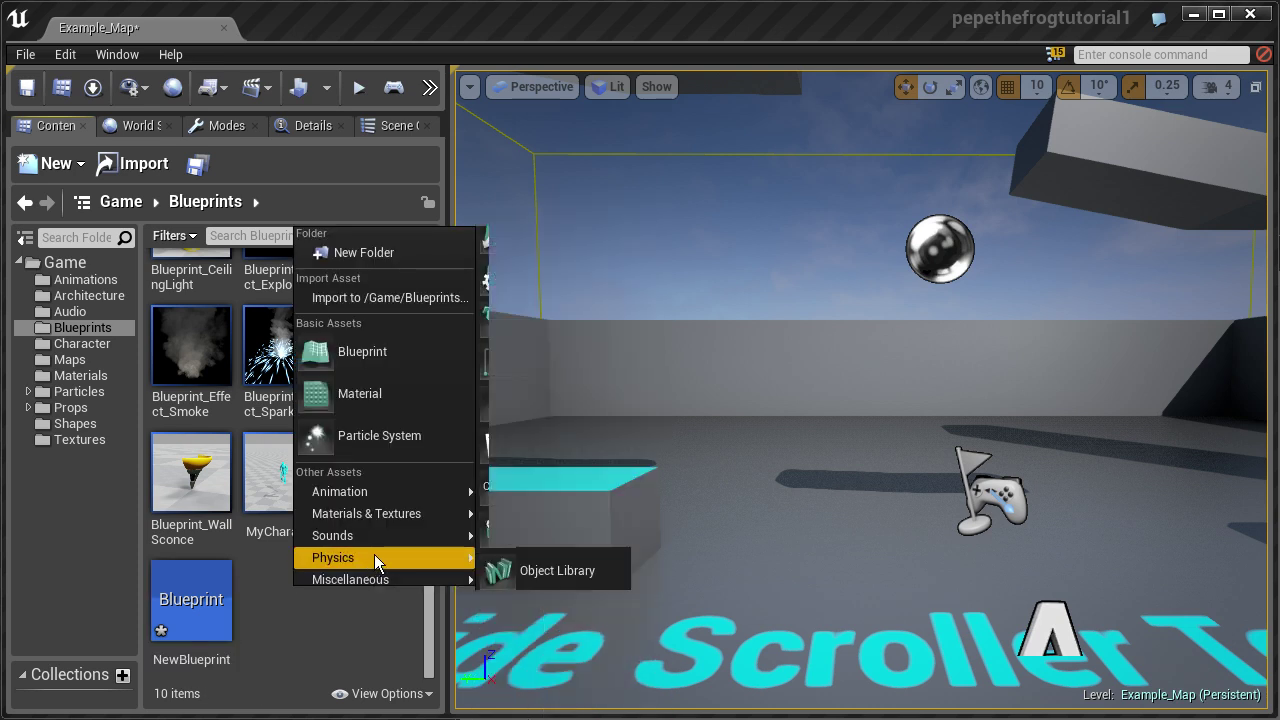
left_click(383, 352)
left_click_drag(606, 94, 618, 13)
left_click(409, 382)
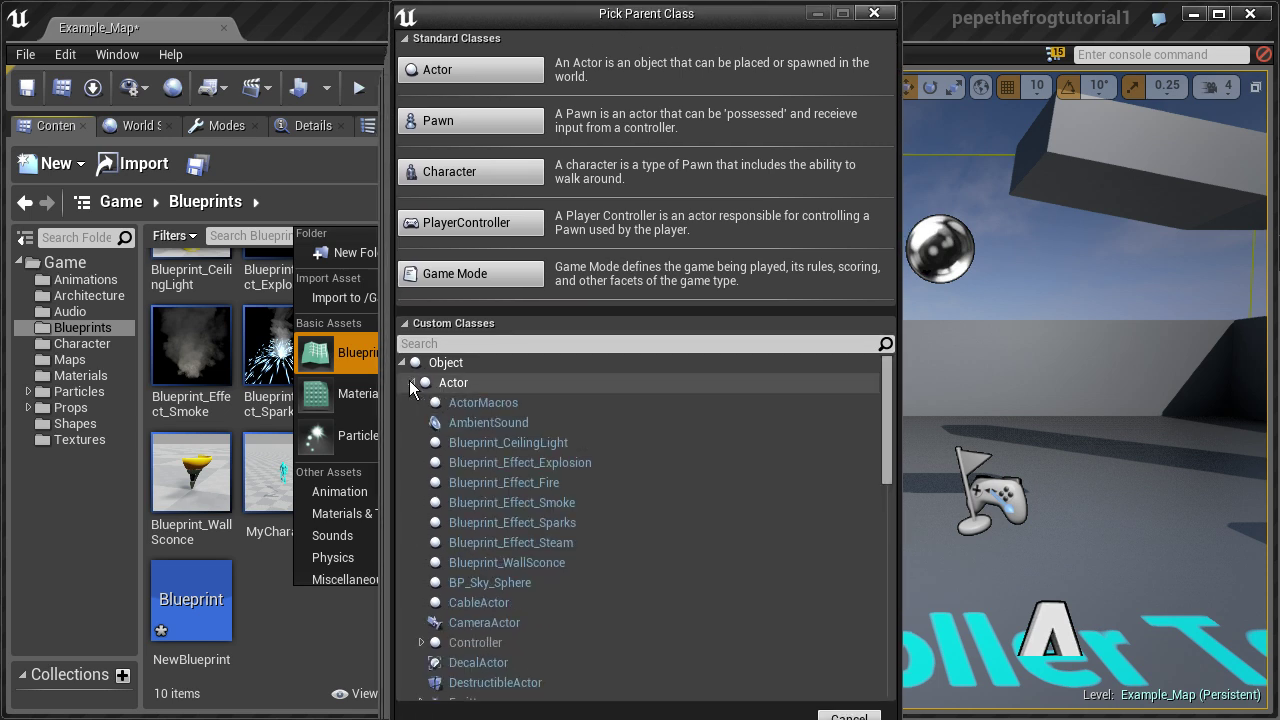
scroll(548, 546, "down", 6)
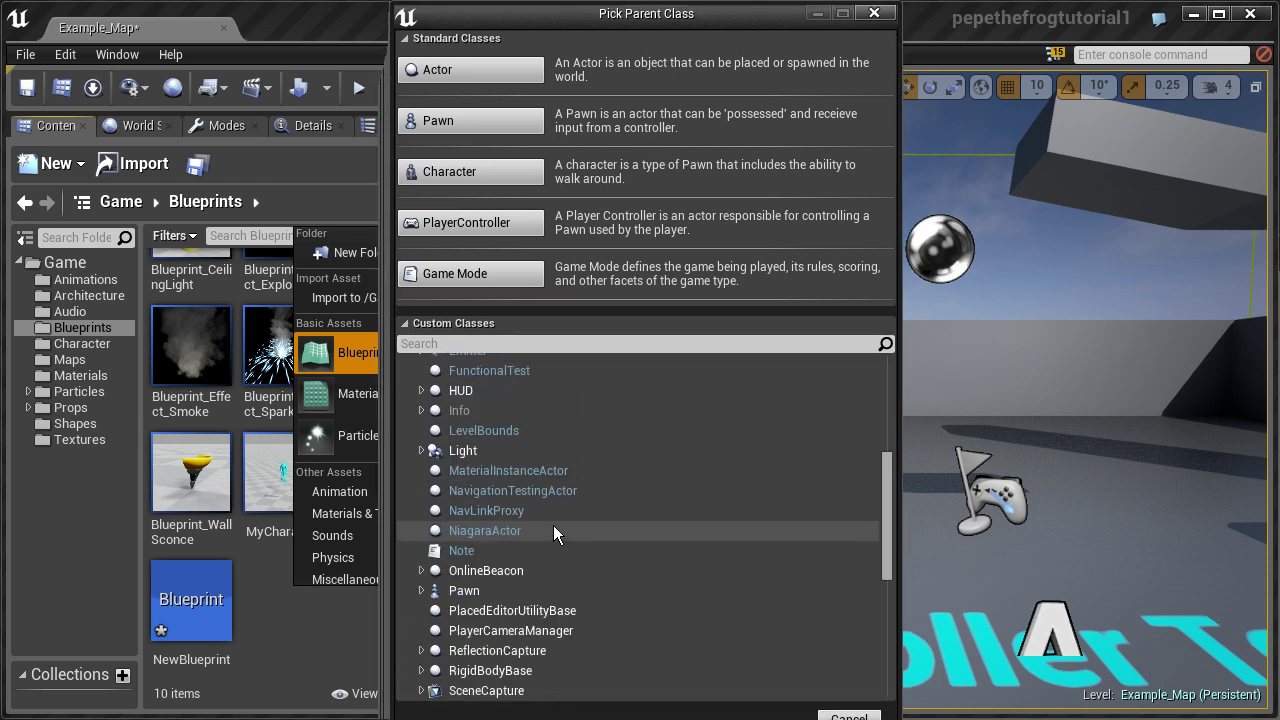
scroll(553, 525, "down", 8)
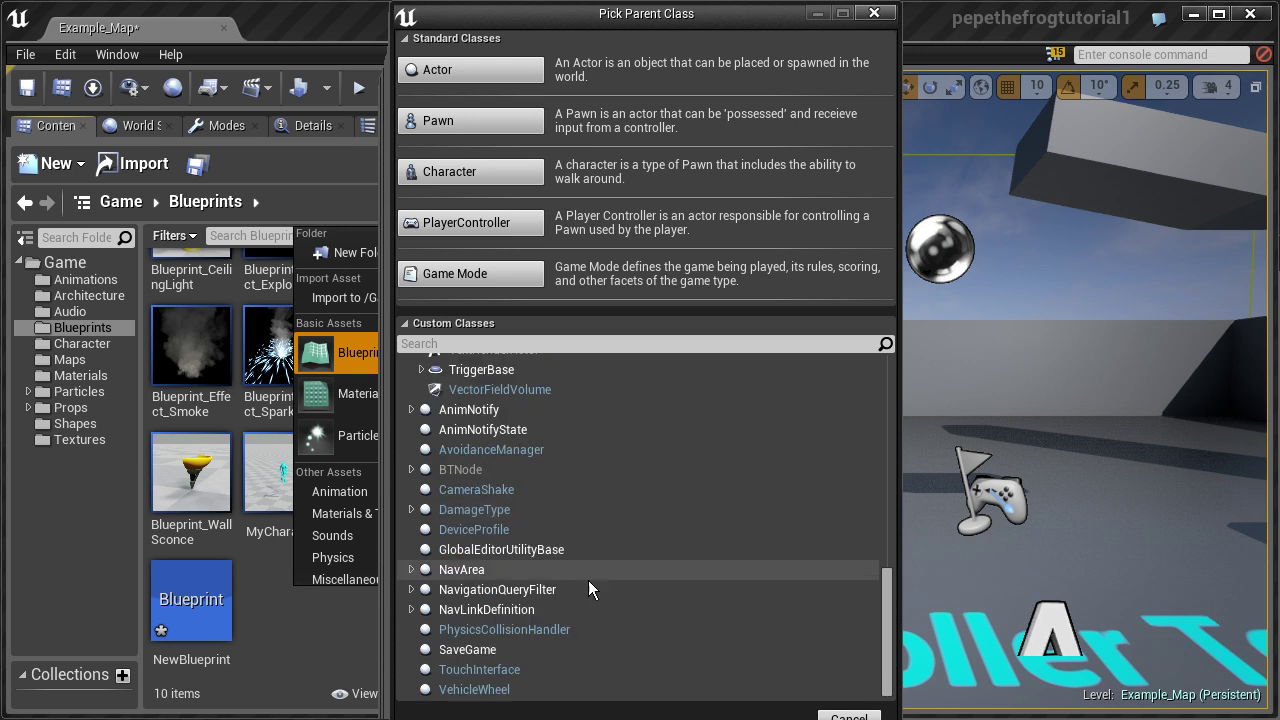
left_click(849, 716)
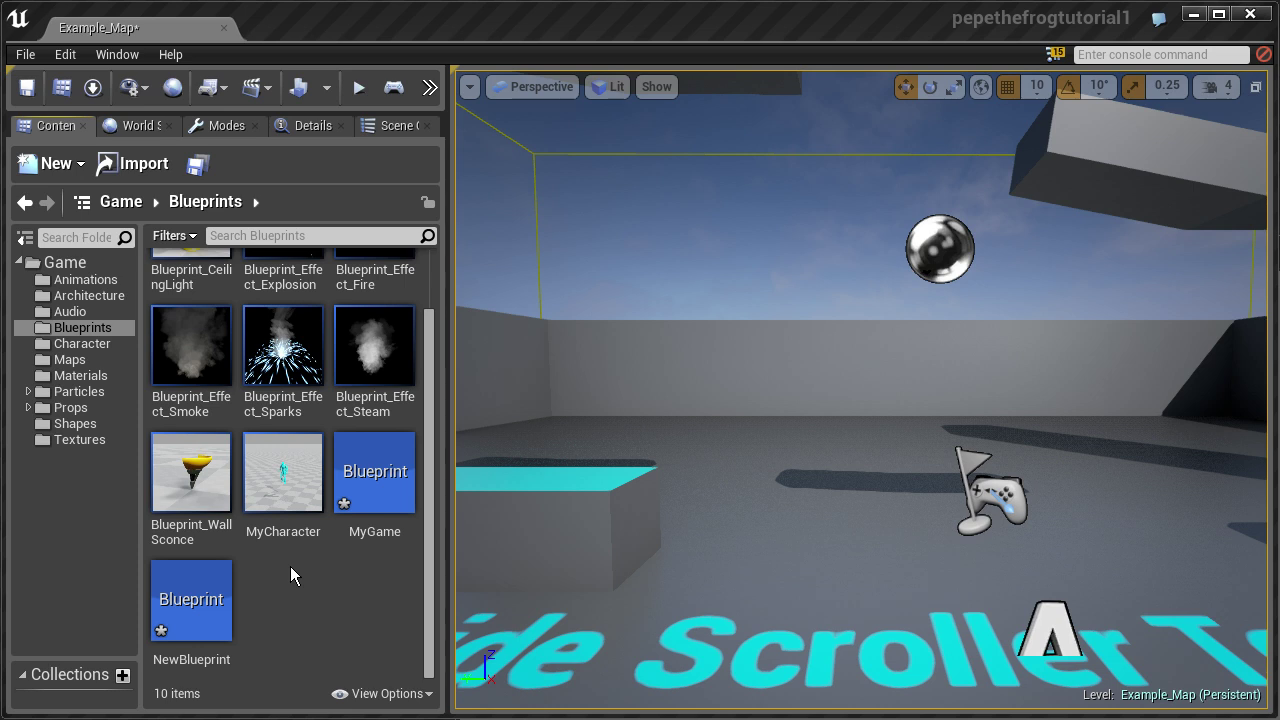
Rename NewBlueprint to TutorialHUD
left_click(203, 592)
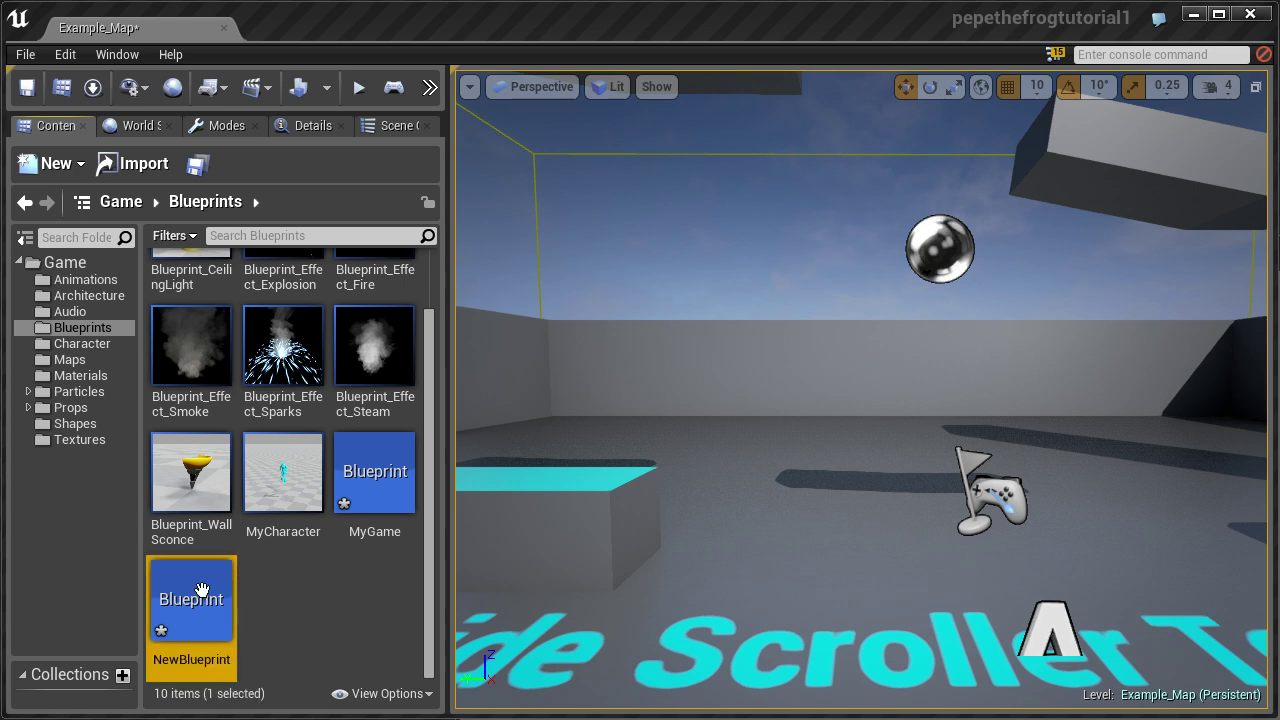
left_click(313, 621)
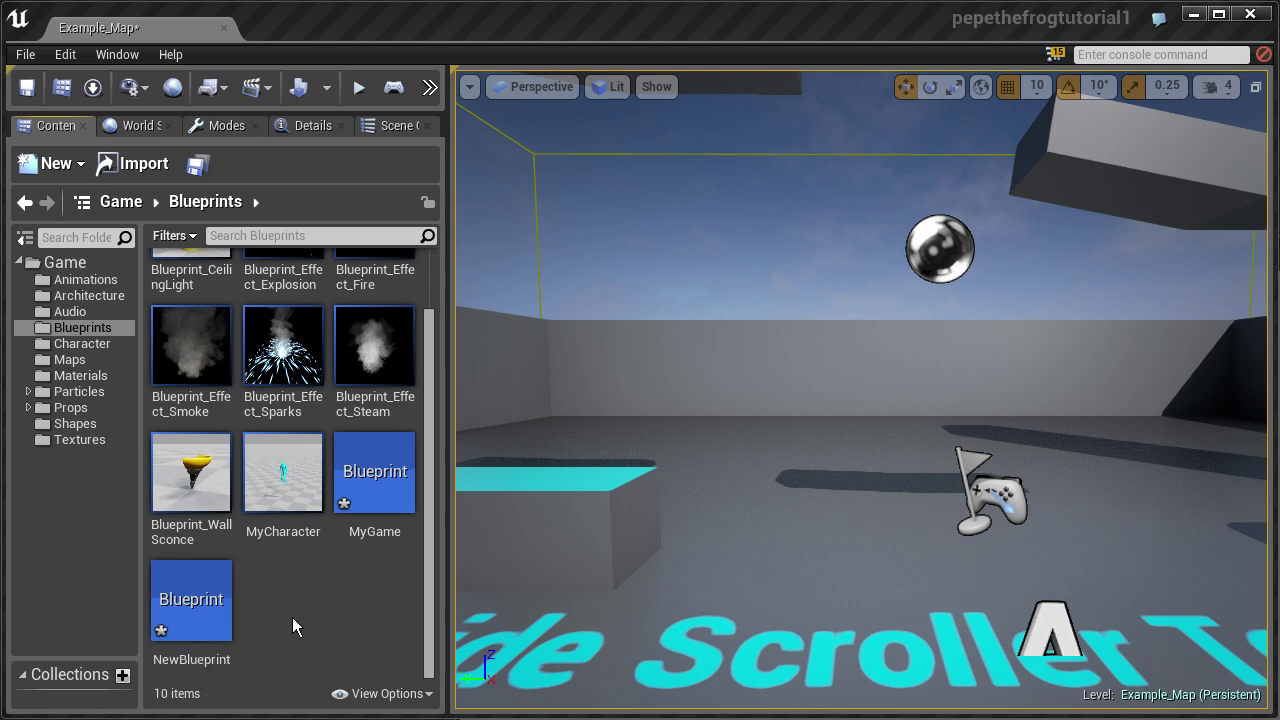
left_click(210, 597)
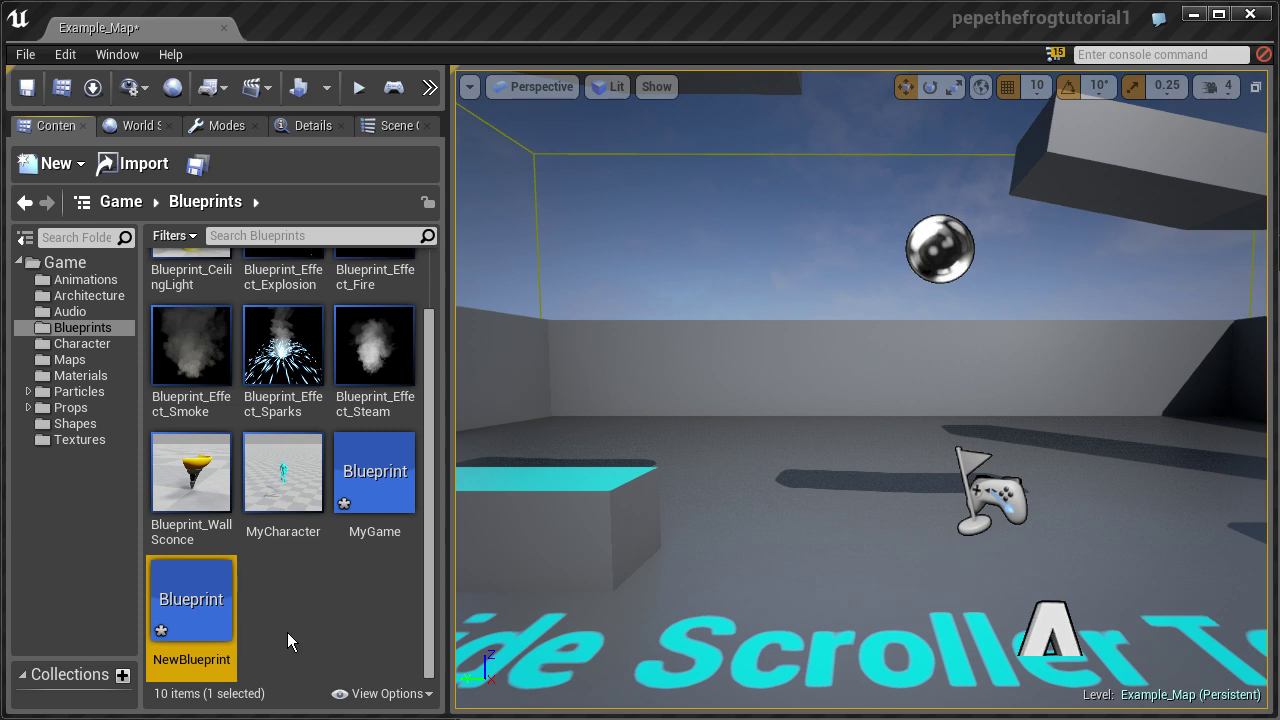
left_click(192, 600)
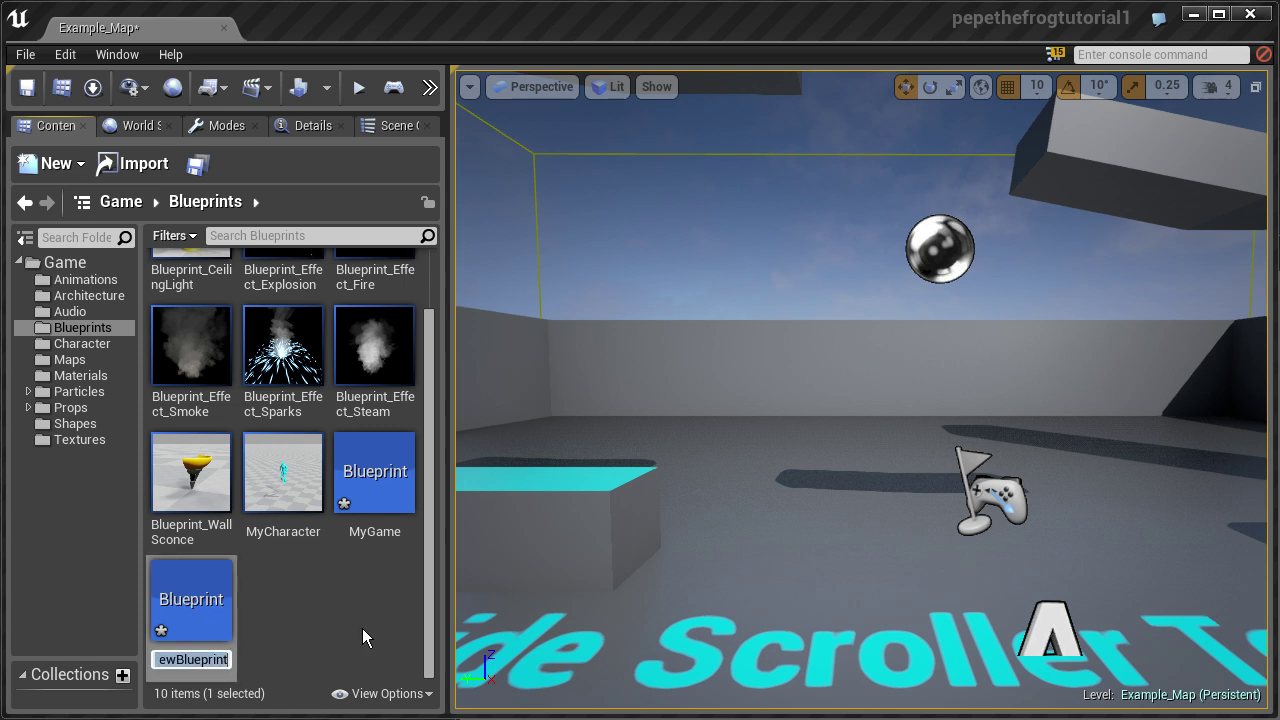
type("Tu")
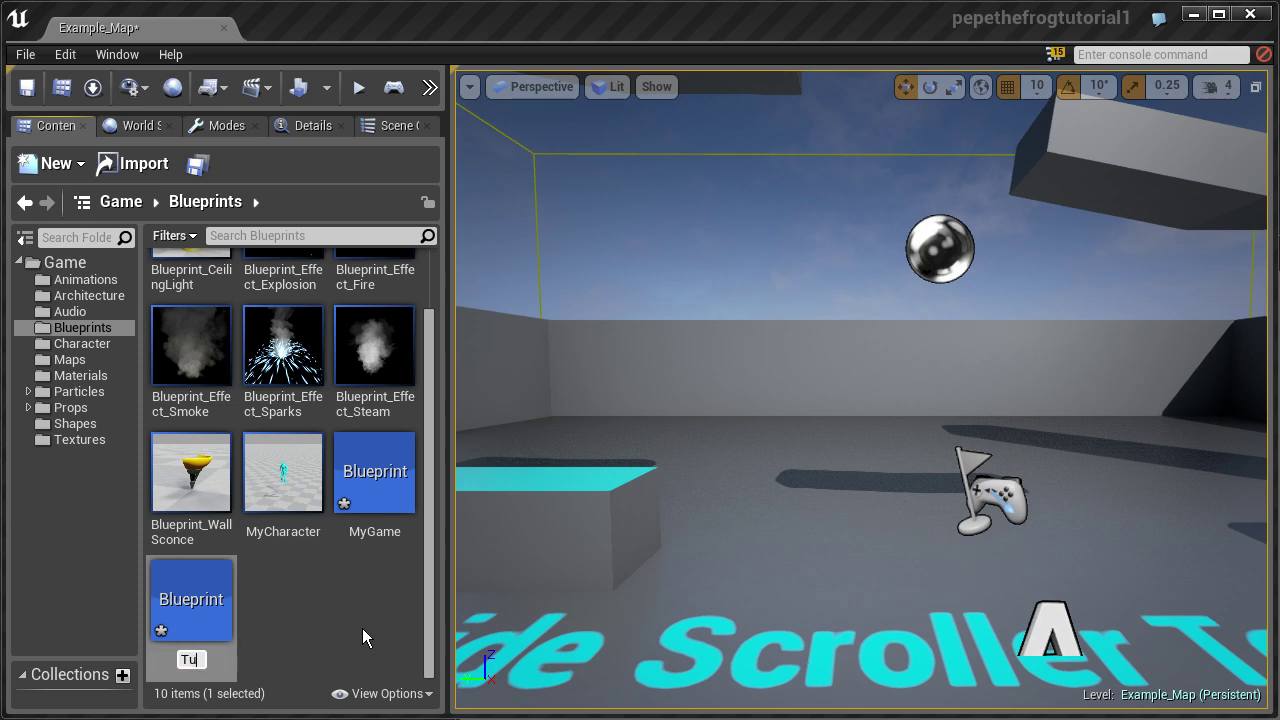
type("torialHUD")
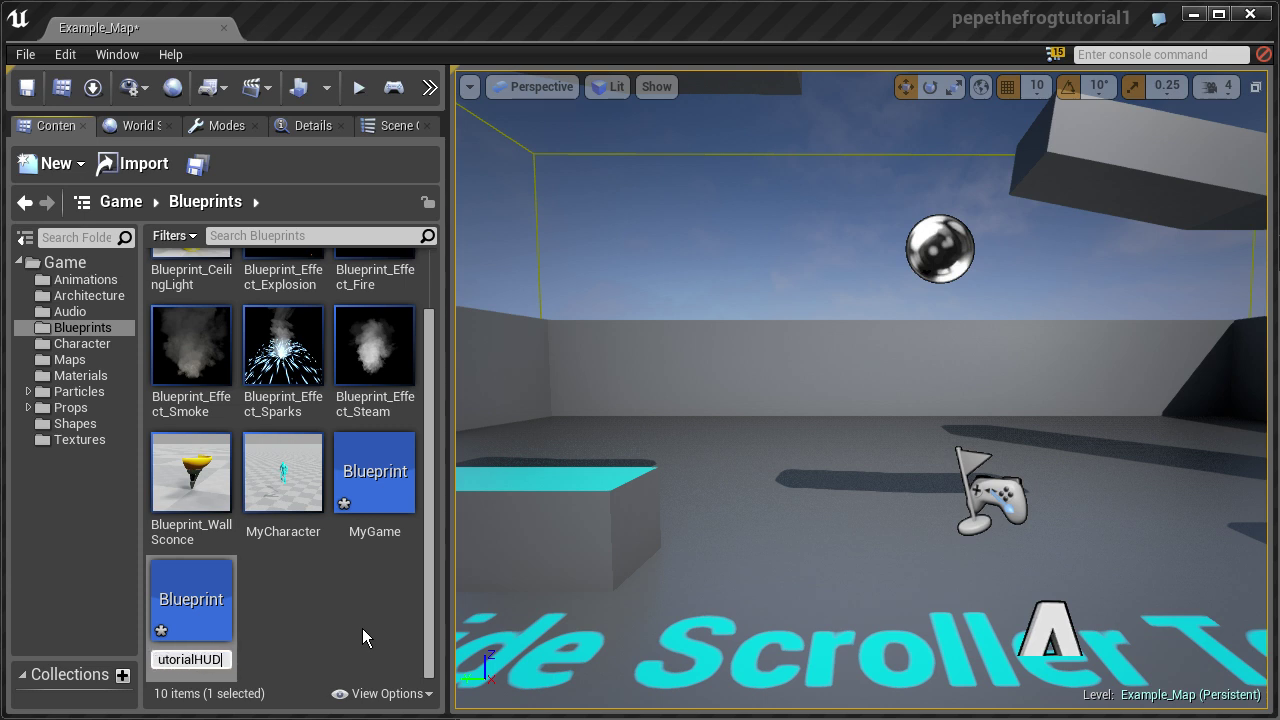
key("Return")
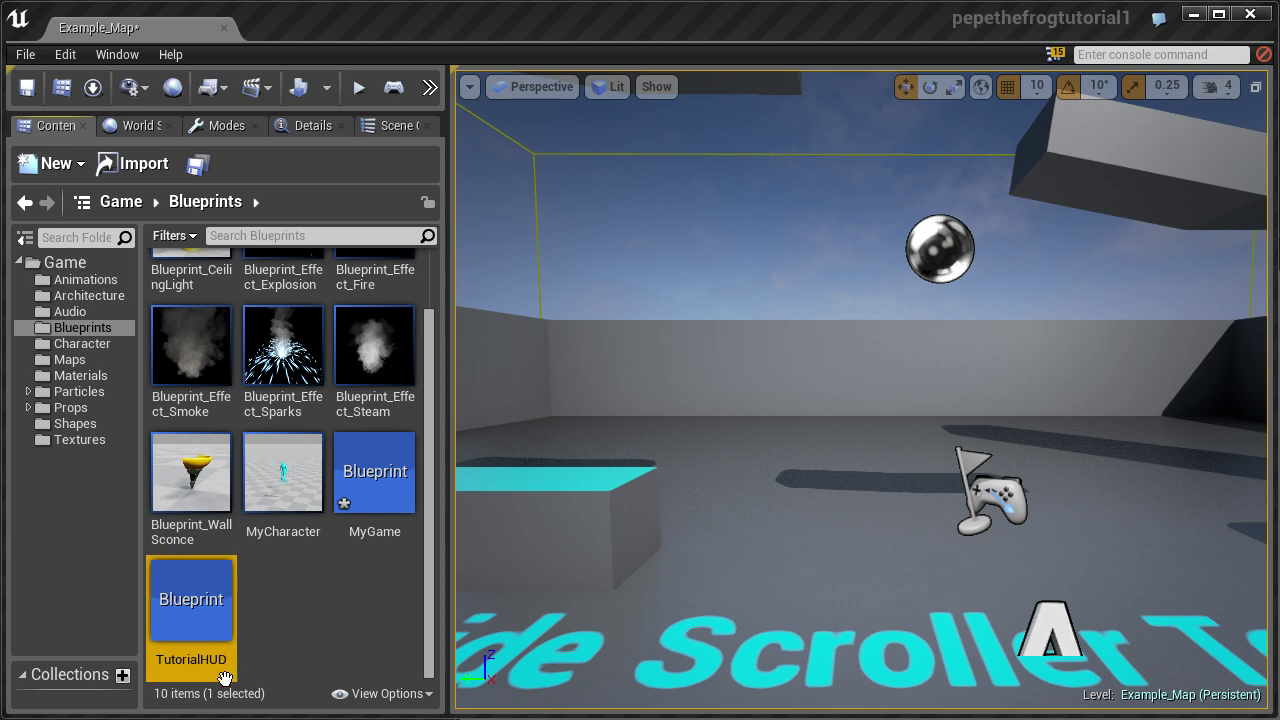
left_click(243, 236)
type("tutorial")
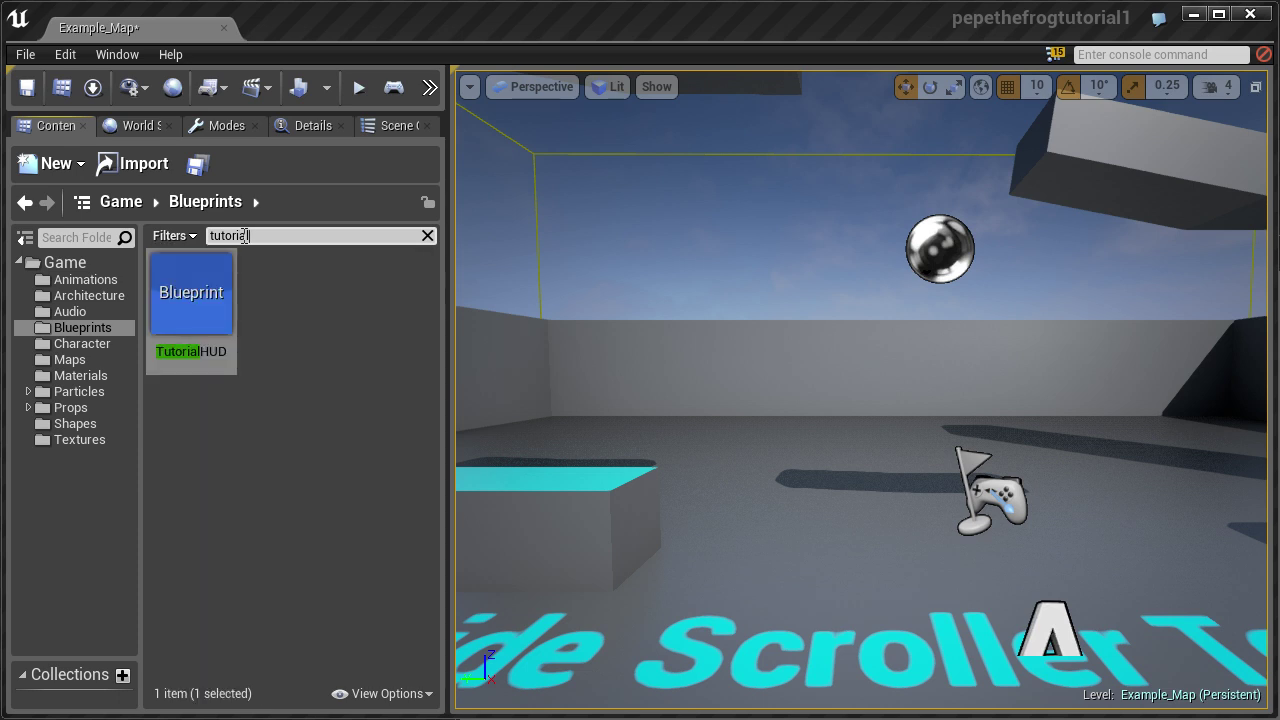
key("ctrl+a")
key("BackSpace")
scroll(290, 659, "down", 2)
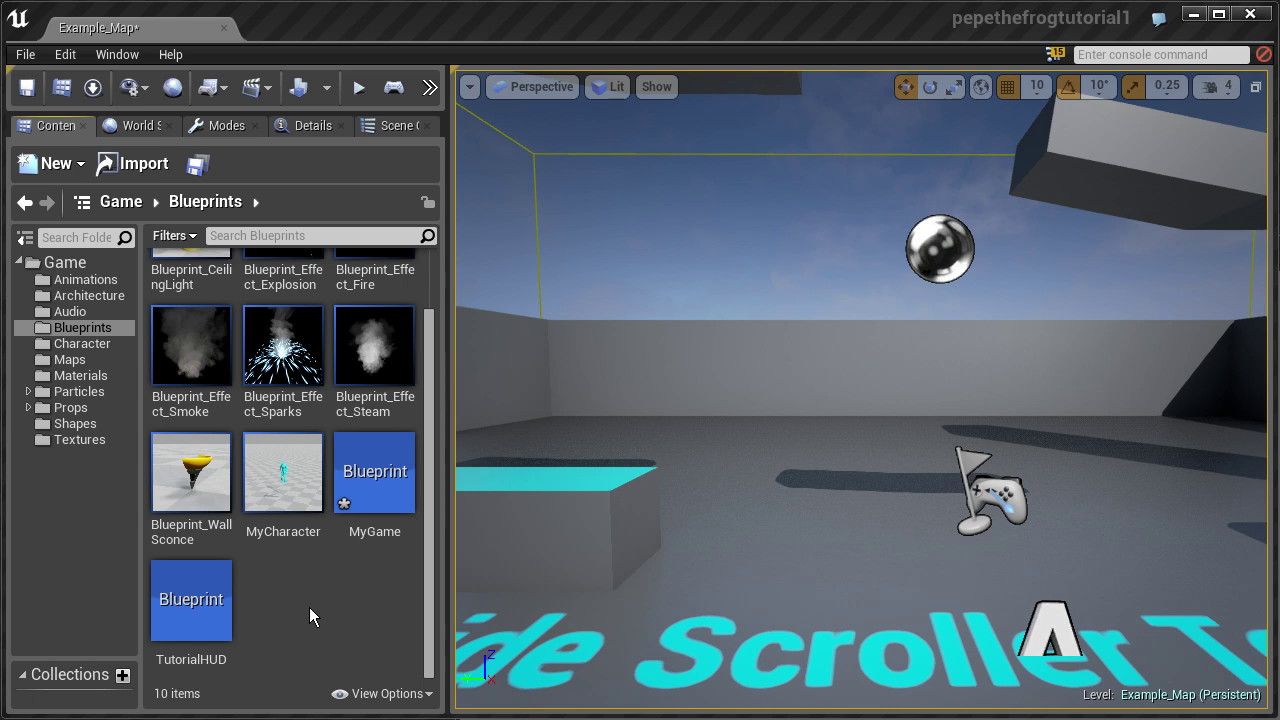
Open TutorialHUD in the Blueprint editor and show its Event Graph
left_click(181, 597)
double_click(181, 597)
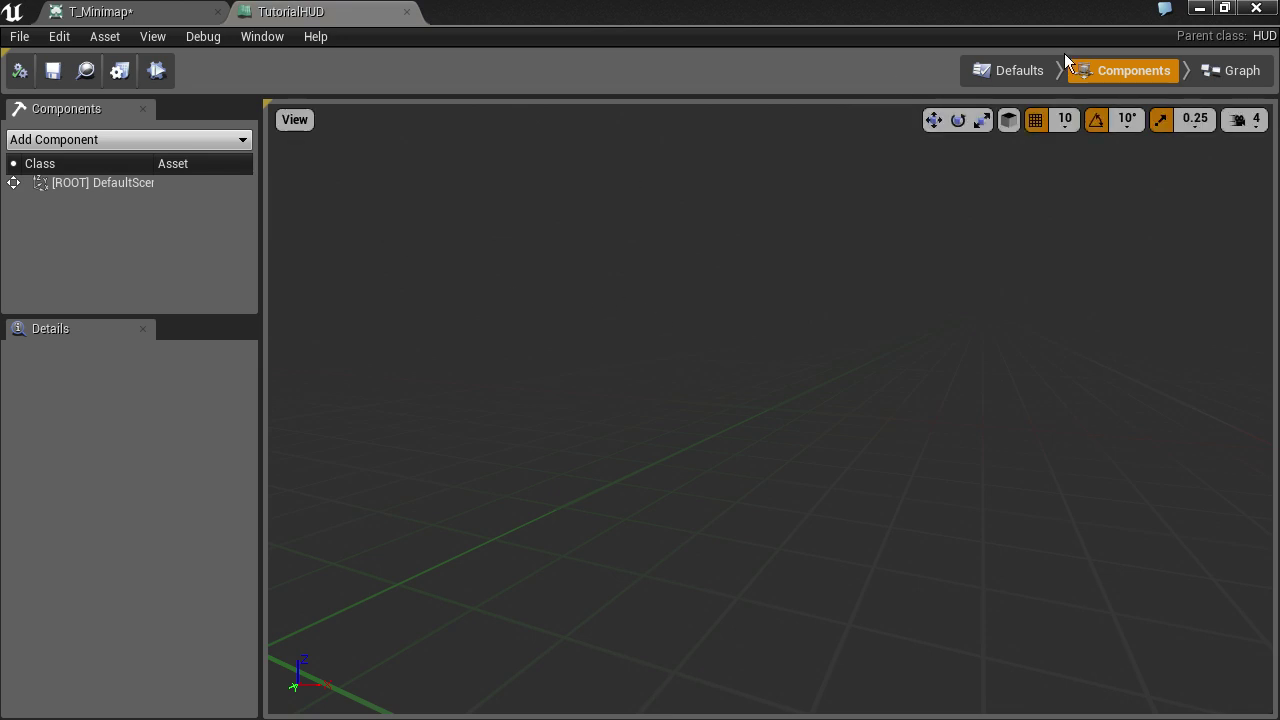
left_click(1235, 70)
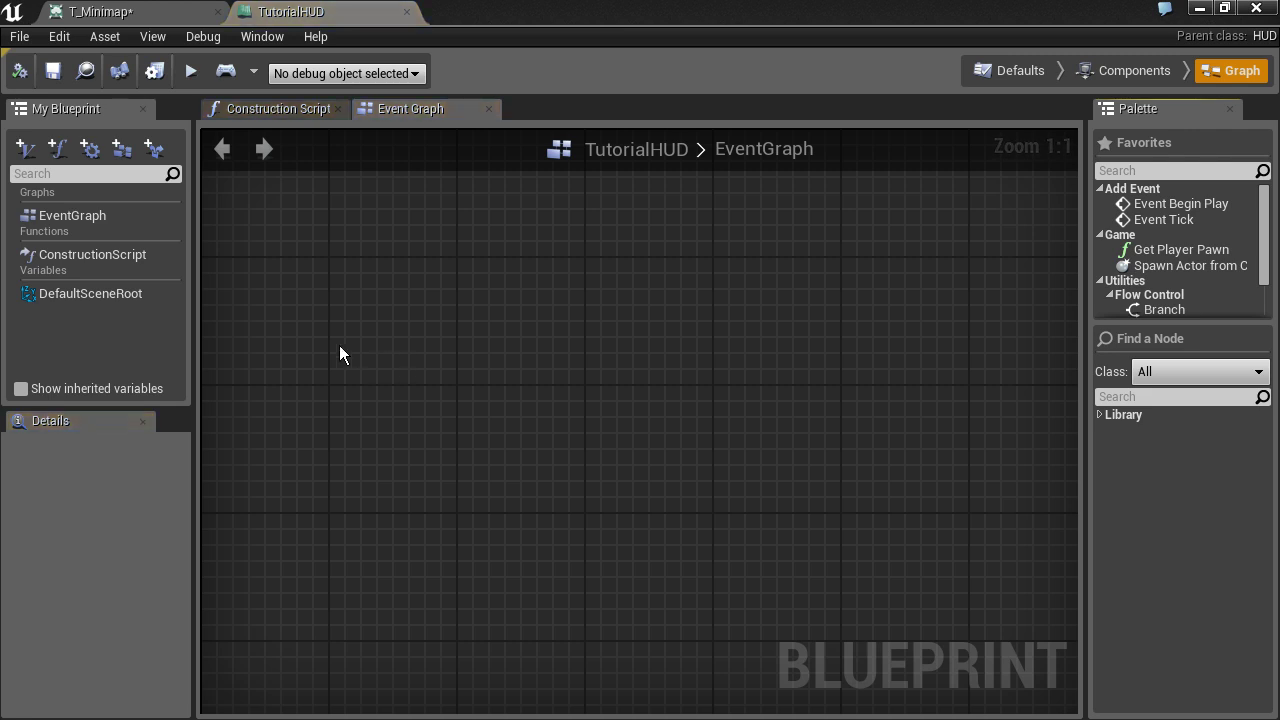
Add an Event Receive Draw HUD node to the graph
right_click(332, 385)
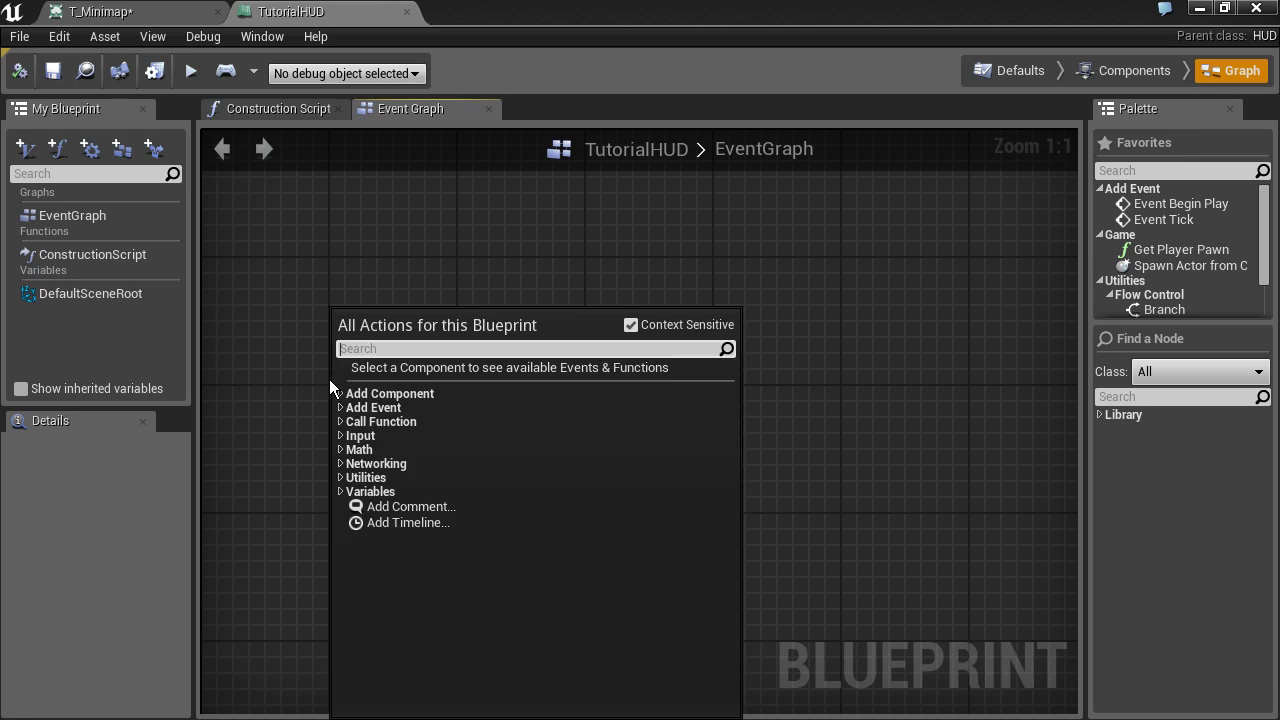
type("draw")
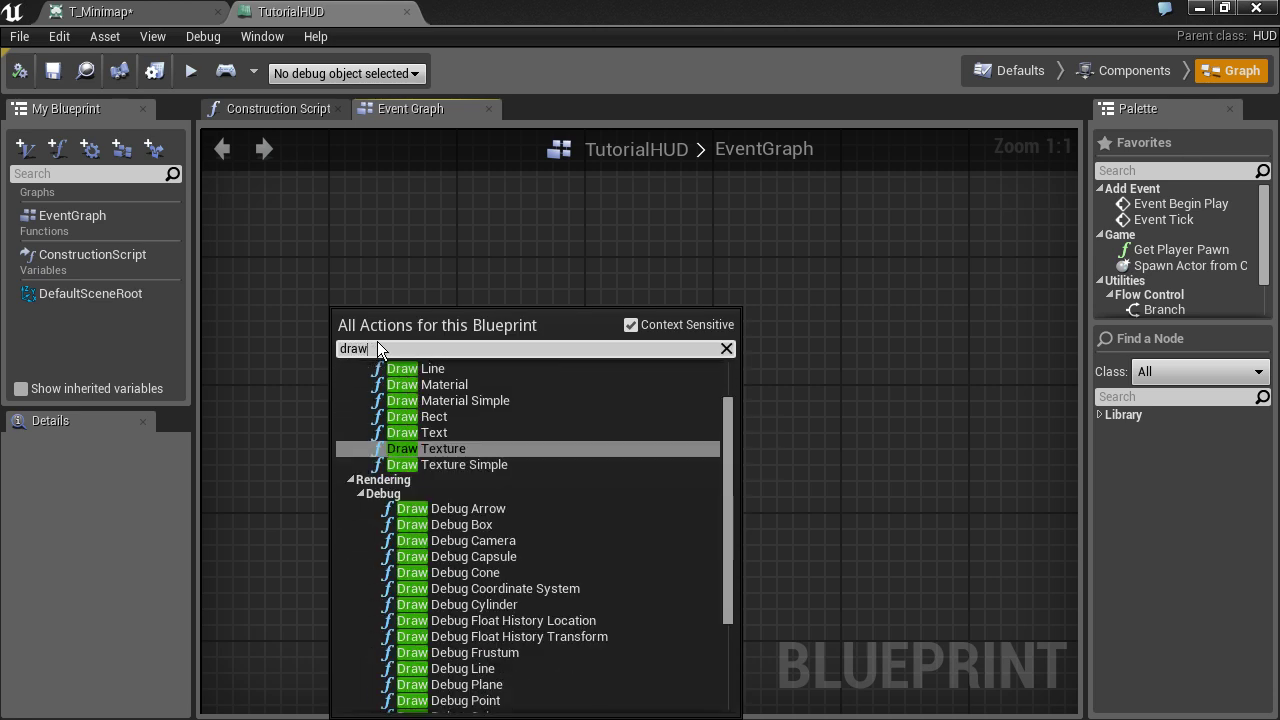
scroll(528, 438, "up", 2)
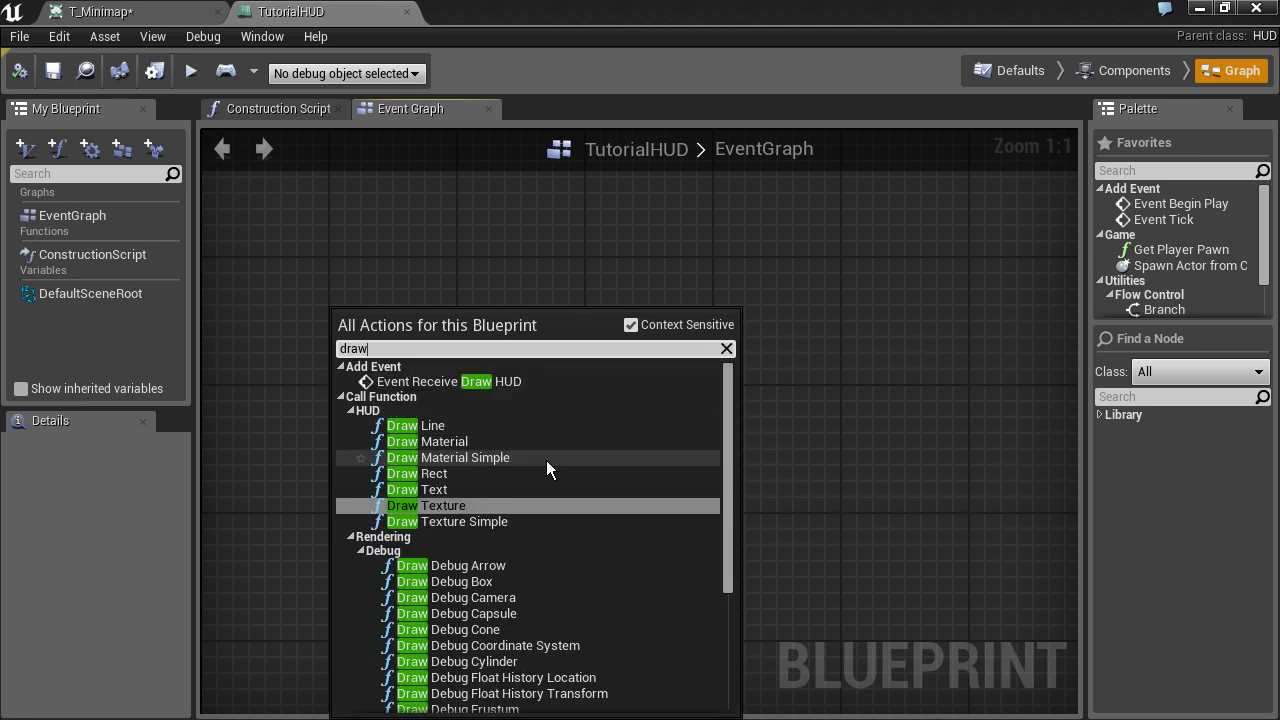
left_click(443, 381)
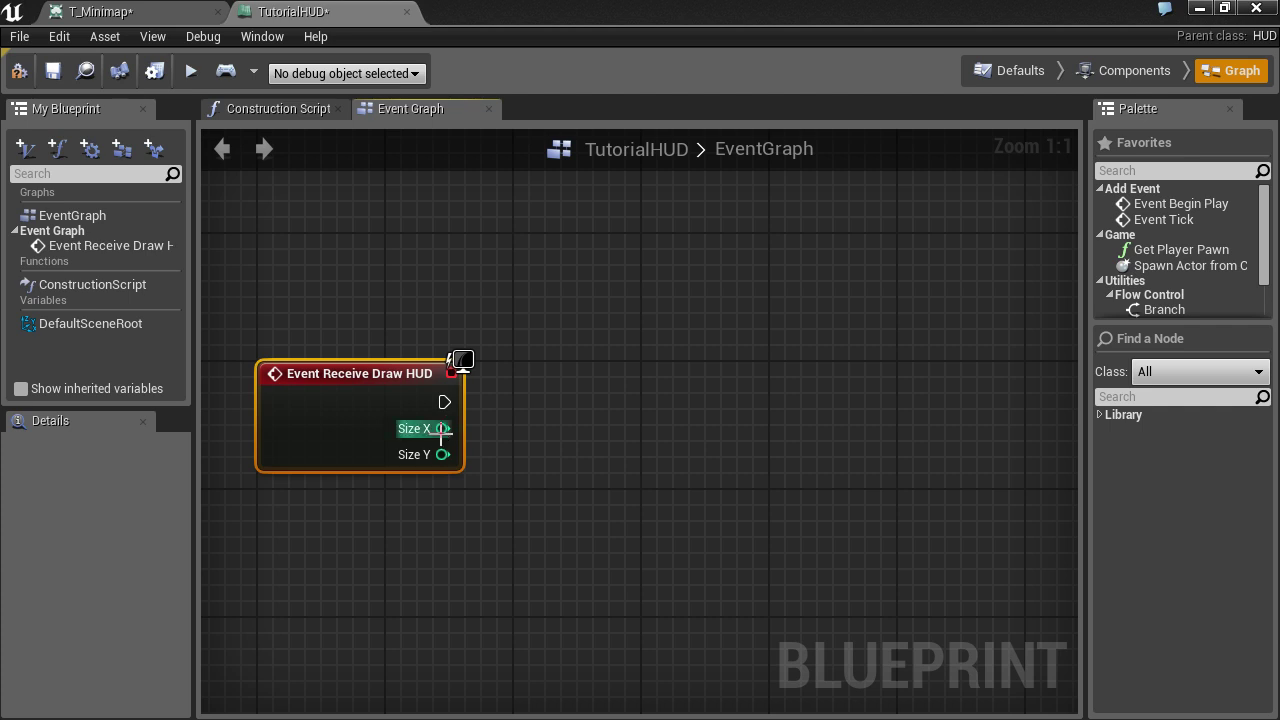
Add a Draw Texture node to the TutorialHUD graph
right_click(632, 379)
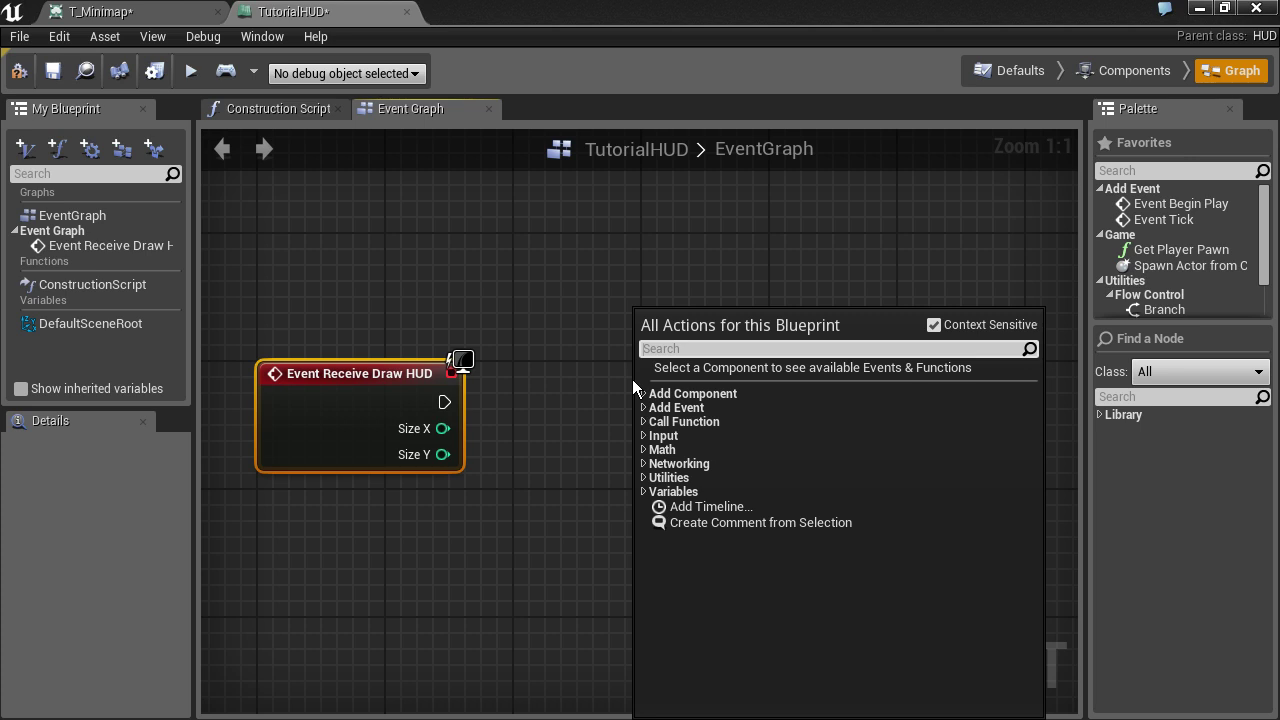
type("draw")
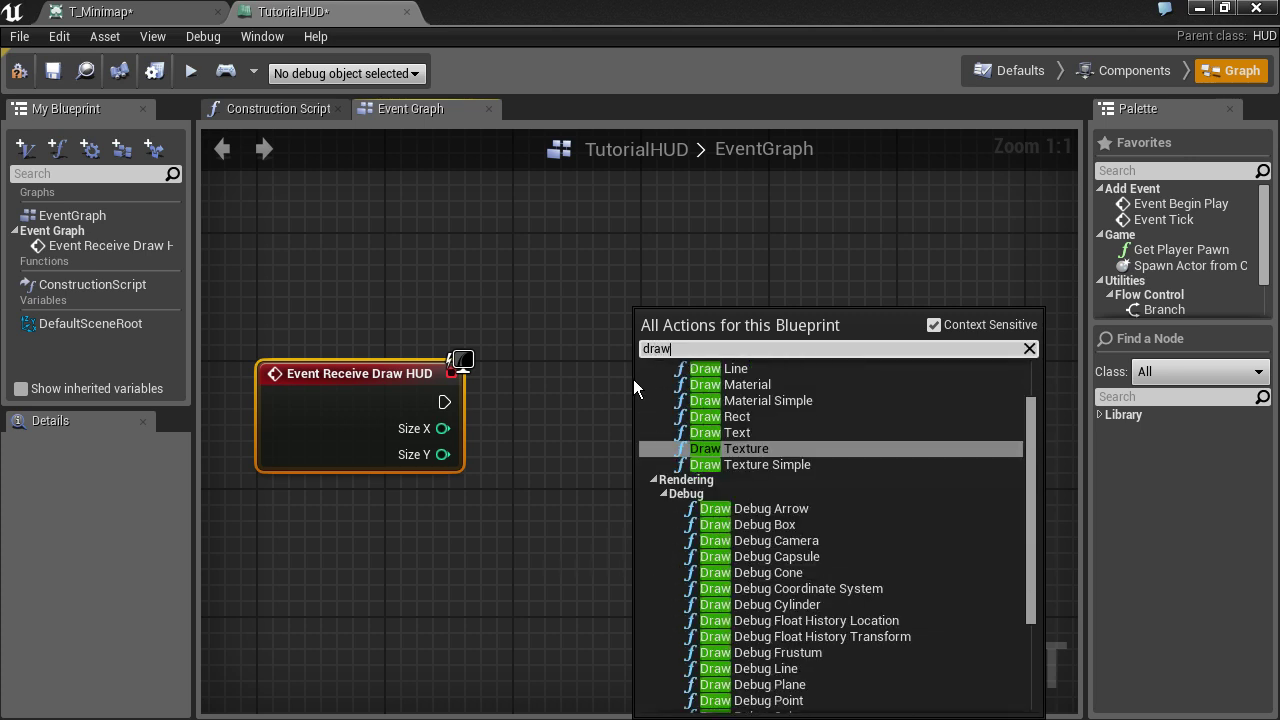
left_click(759, 455)
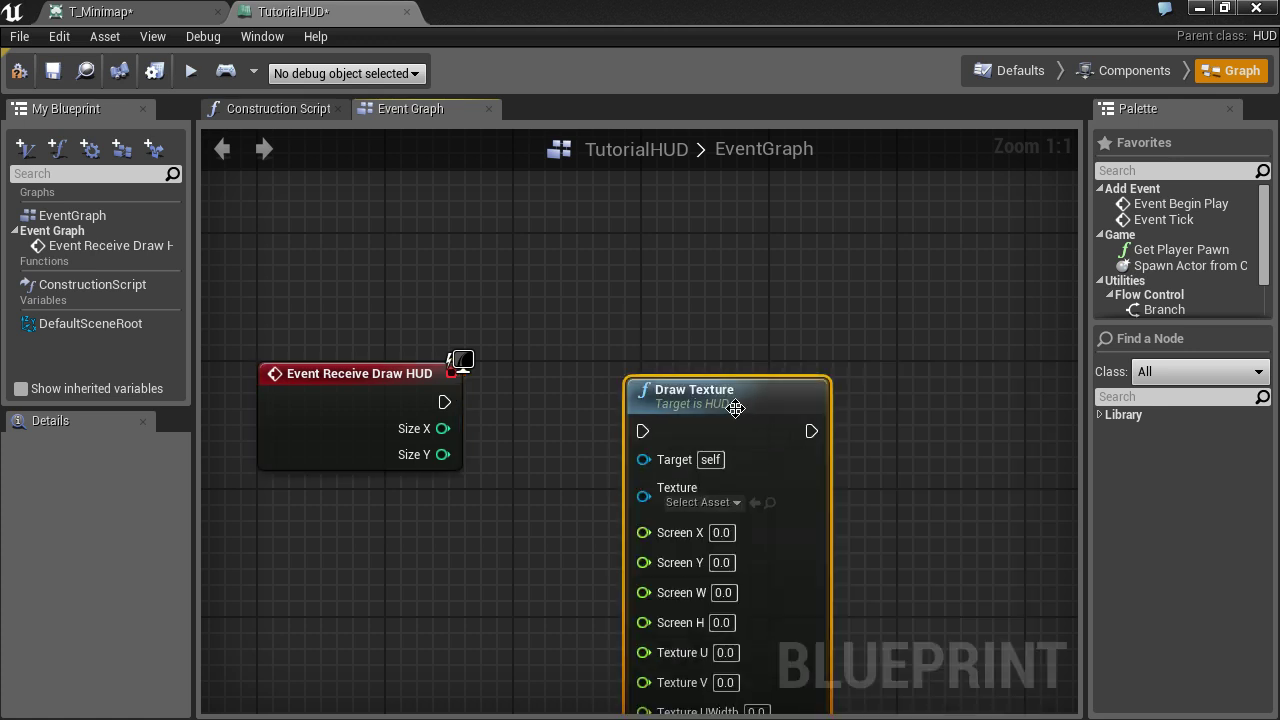
Wire Event Receive Draw HUD's execution output into Draw Texture and tidy the node positions
left_click(567, 432)
right_click_drag(553, 381, 520, 310)
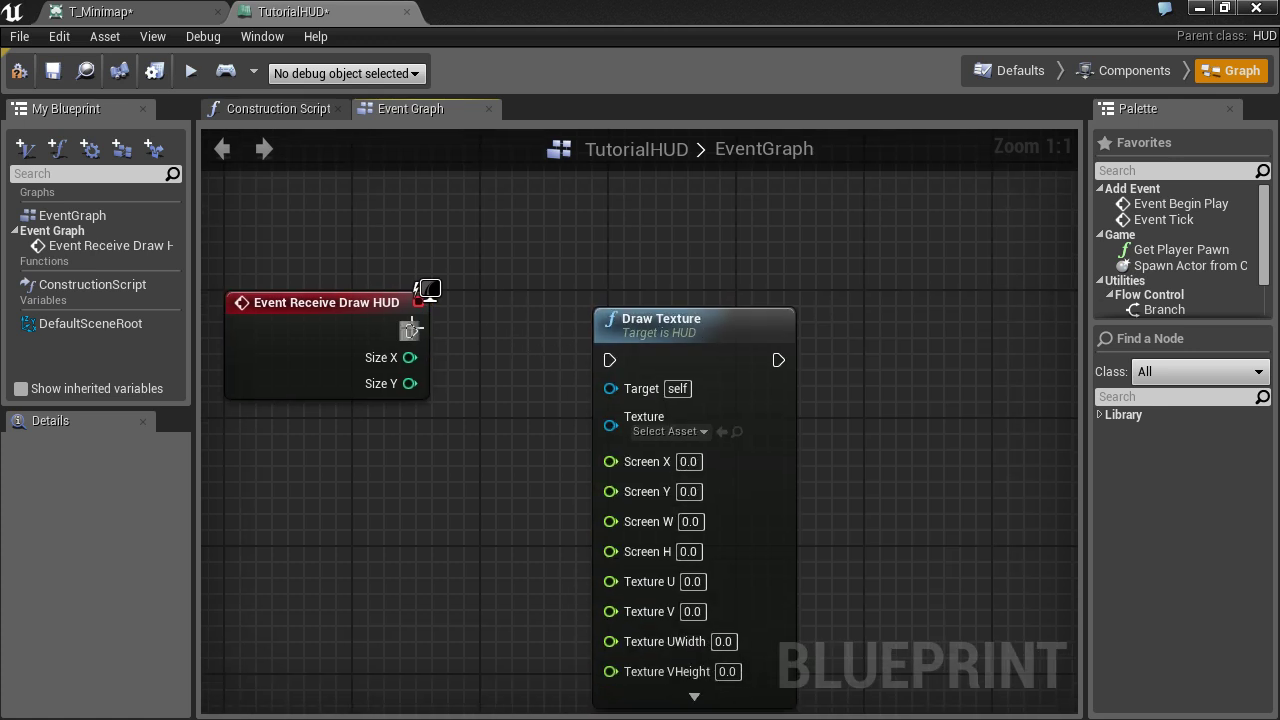
mouse_move(411, 331)
left_mouse_down()
mouse_move(607, 382)
mouse_move(614, 357)
left_mouse_up()
right_click_drag(548, 453, 523, 409)
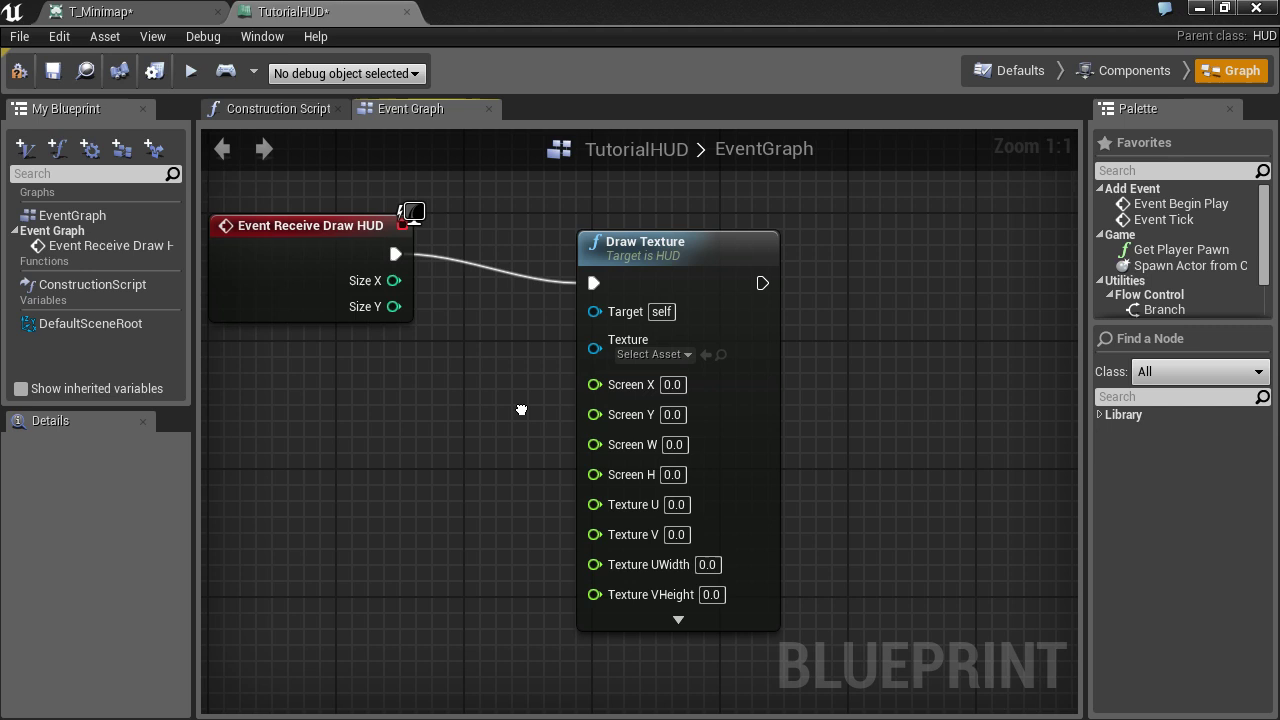
left_click(275, 240)
left_click(668, 243)
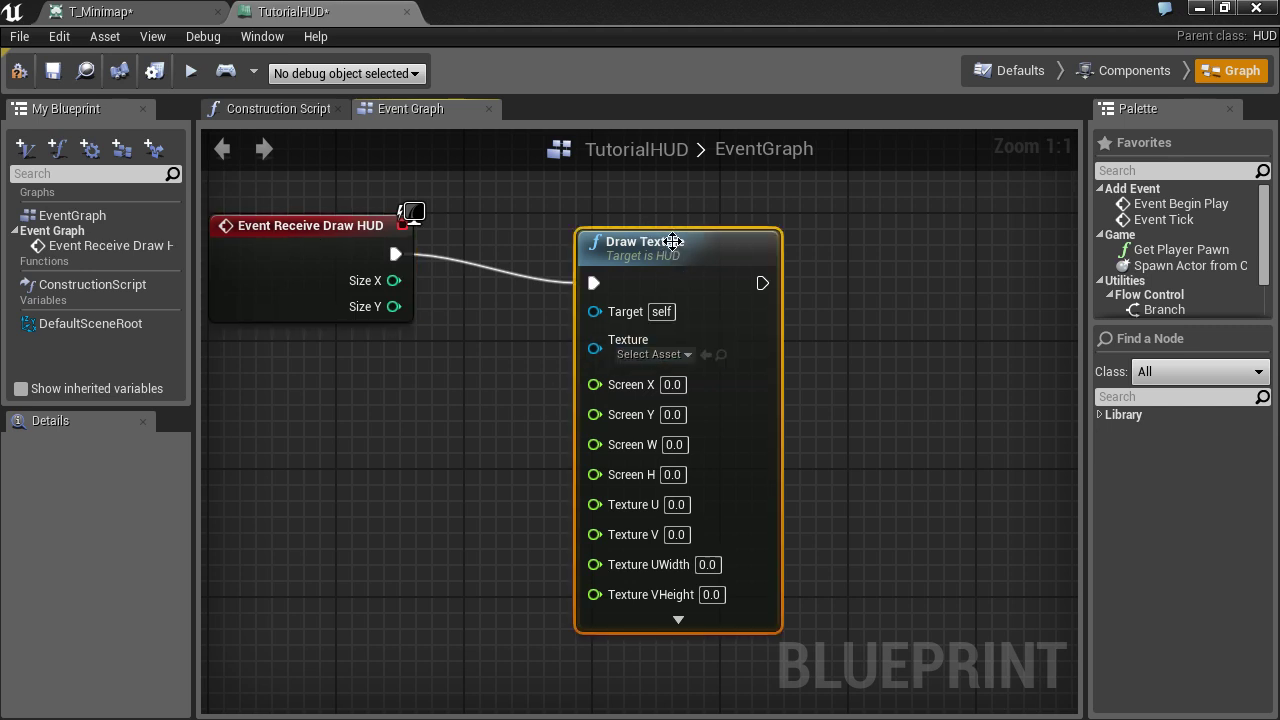
left_click_drag(640, 250, 656, 234)
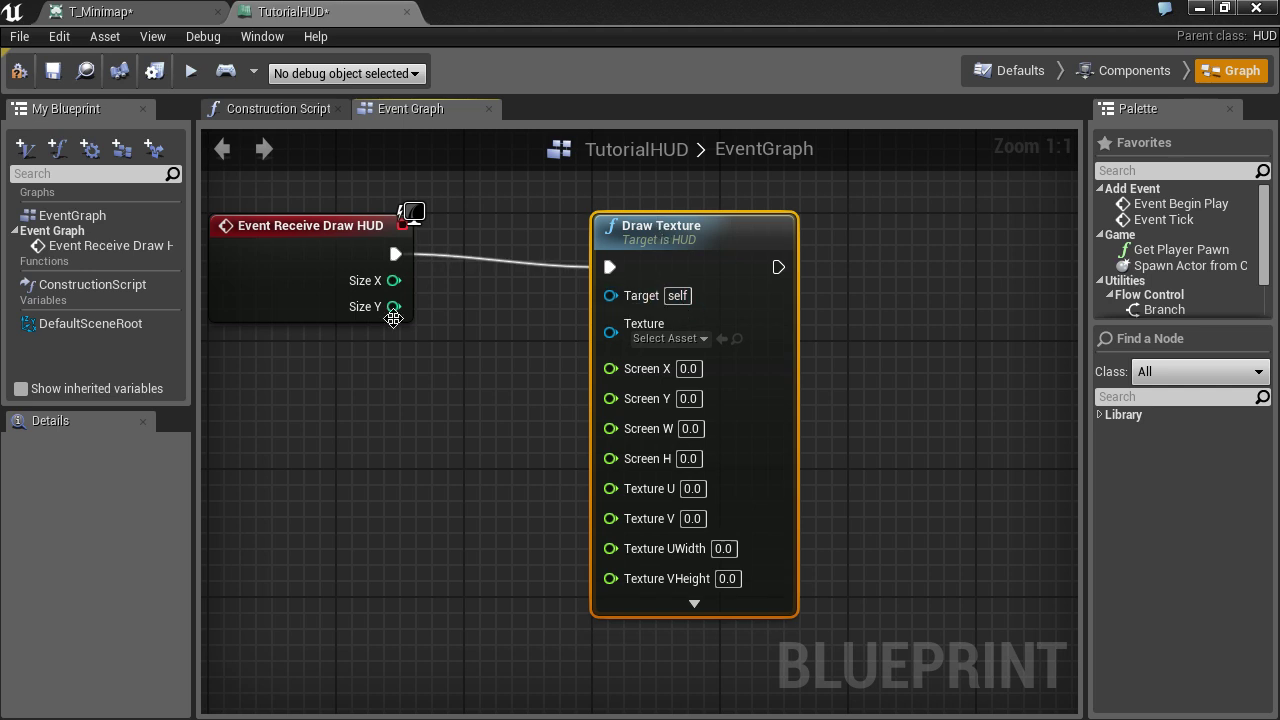
Set Draw Texture's Texture input to T_Minimap
left_click(703, 339)
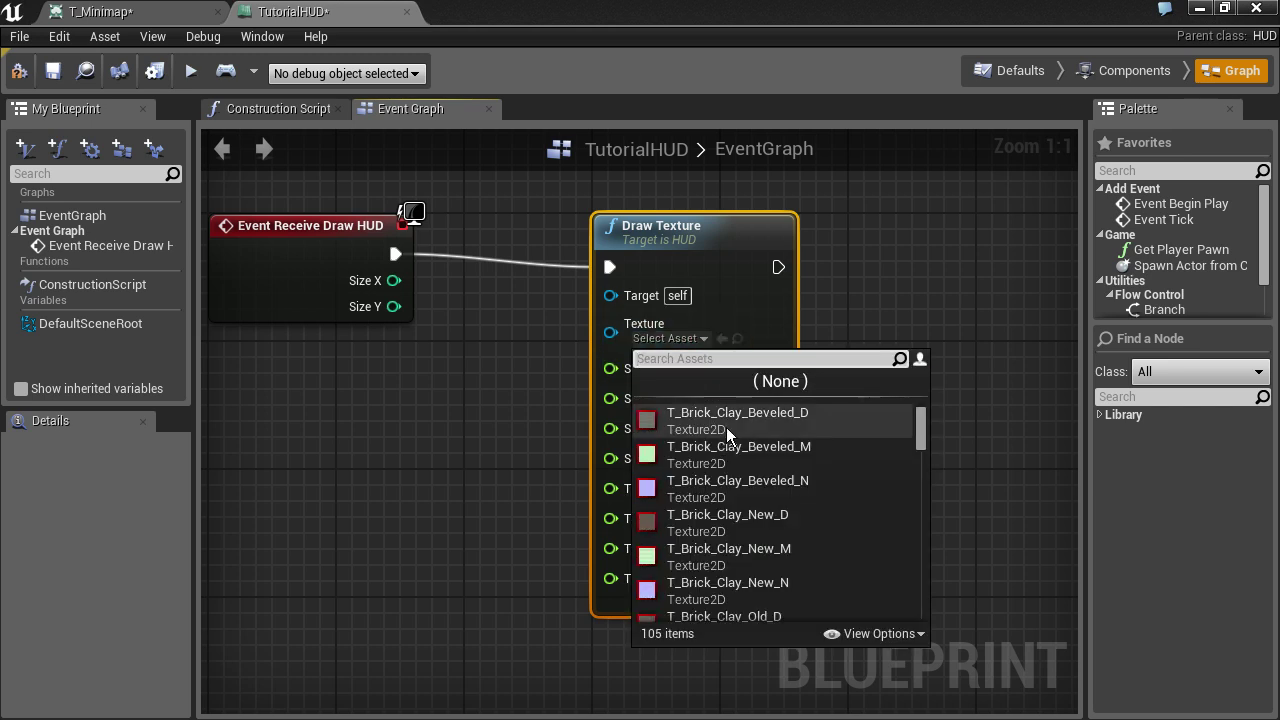
type("mini")
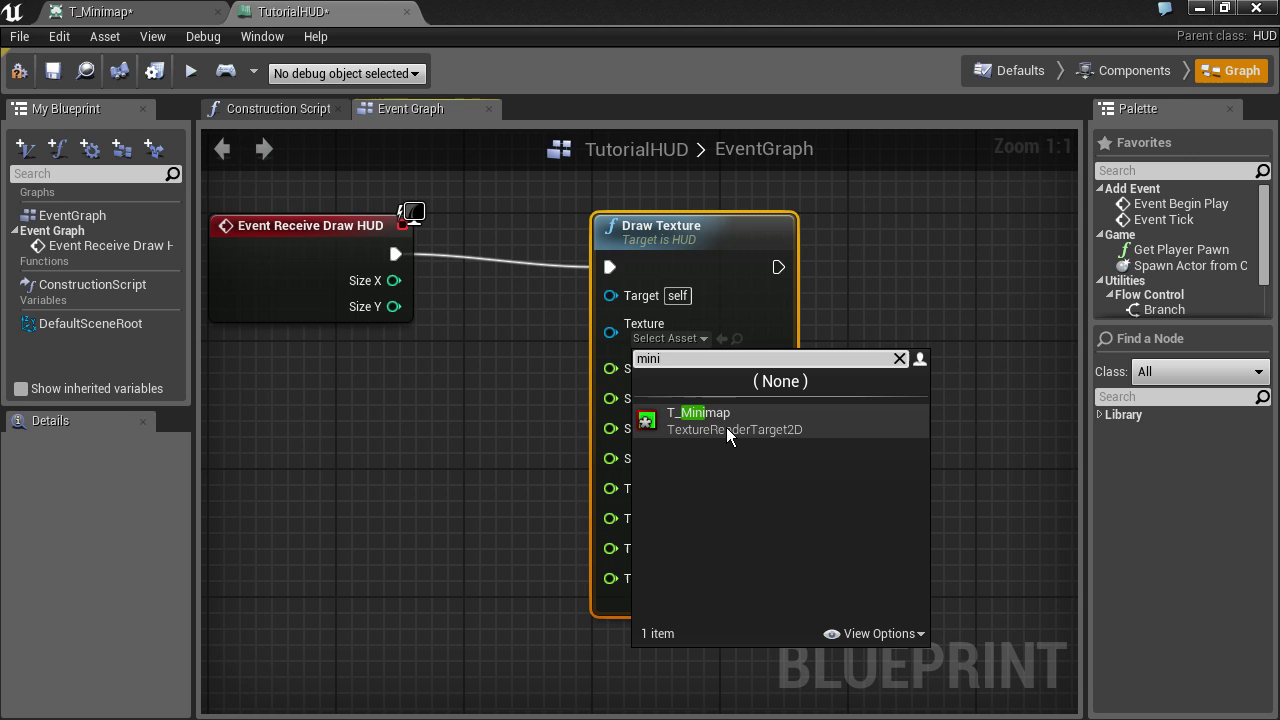
left_click(726, 427)
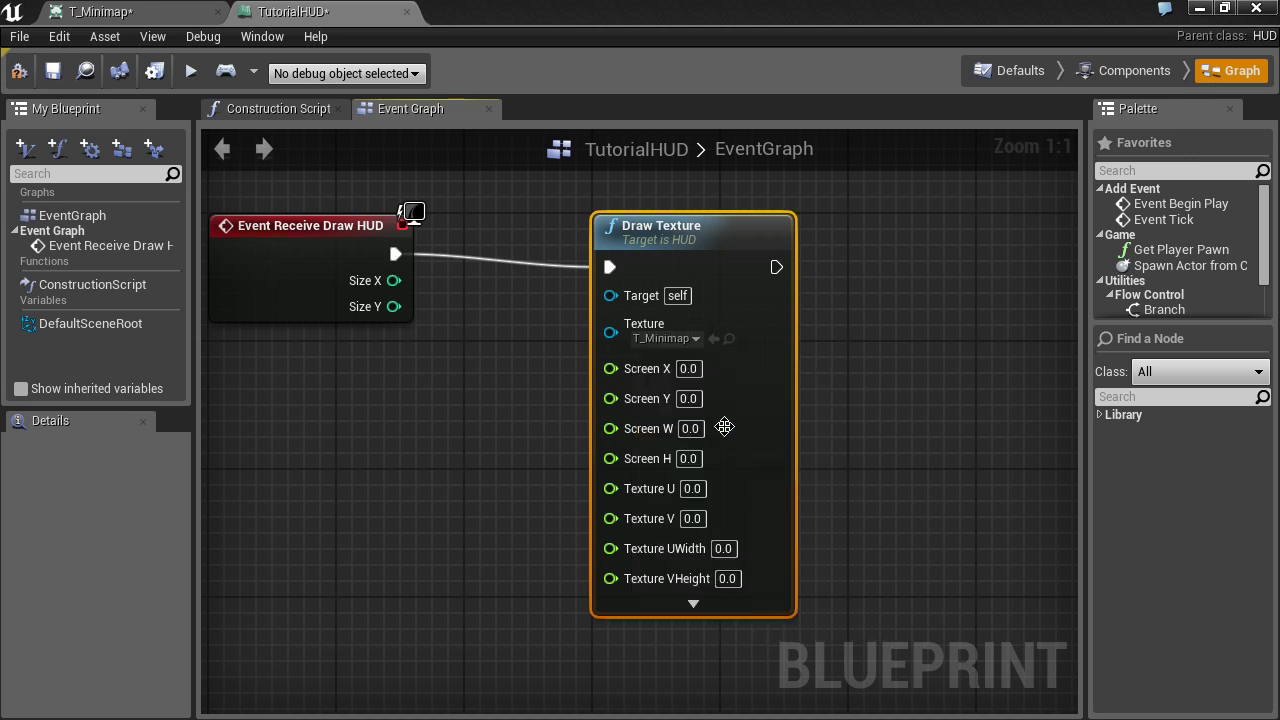
Set Screen X and Y to 20, Screen W to 256 and Screen H to 128
left_click(688, 369)
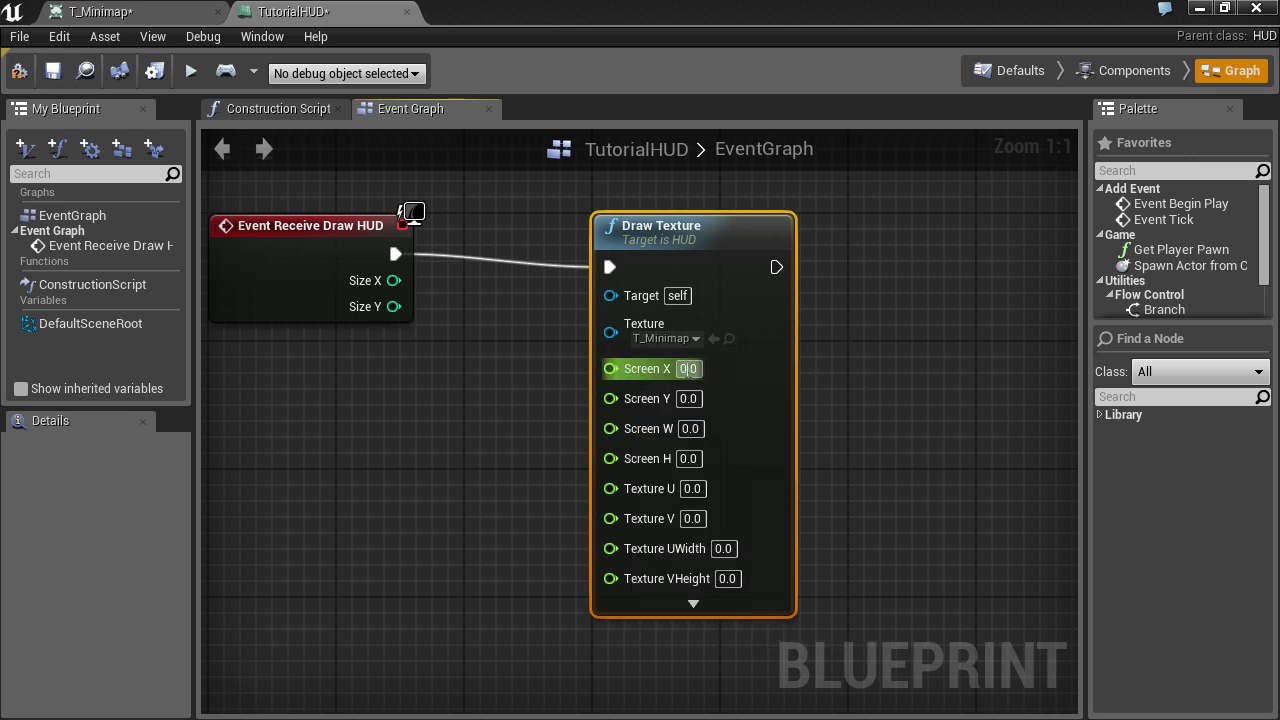
type("20")
key("Tab")
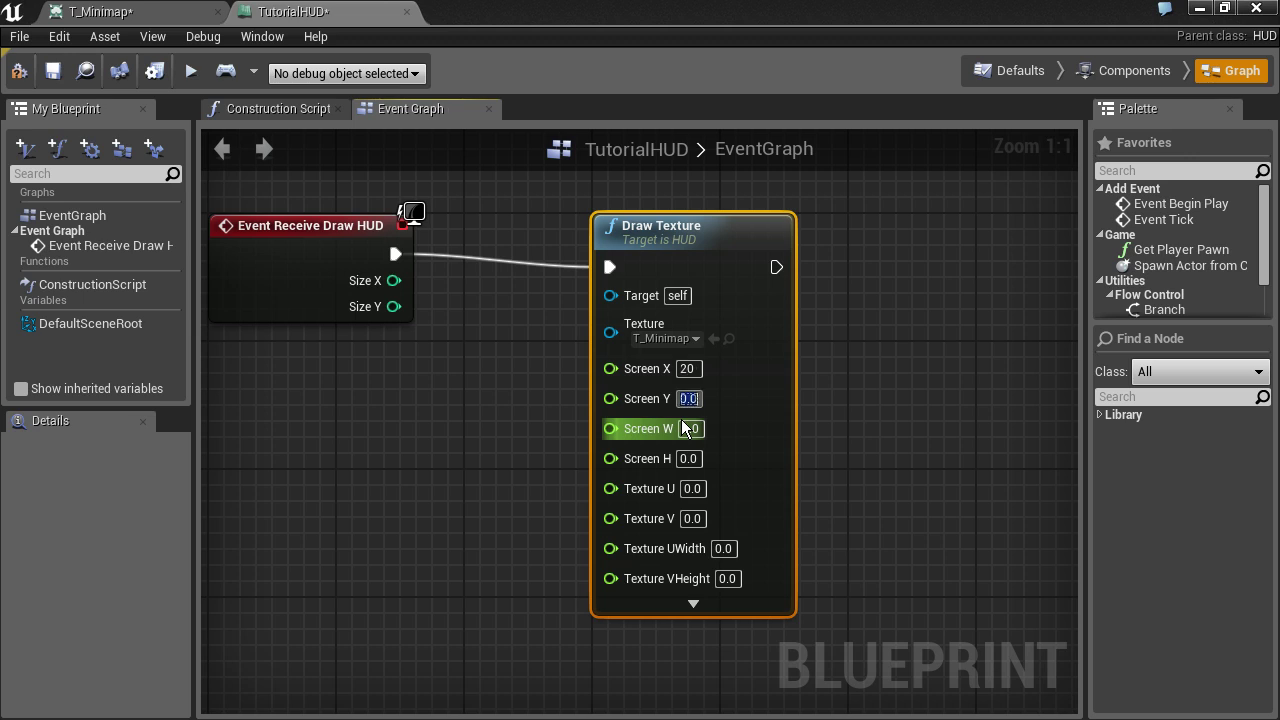
type("20")
left_click(688, 428)
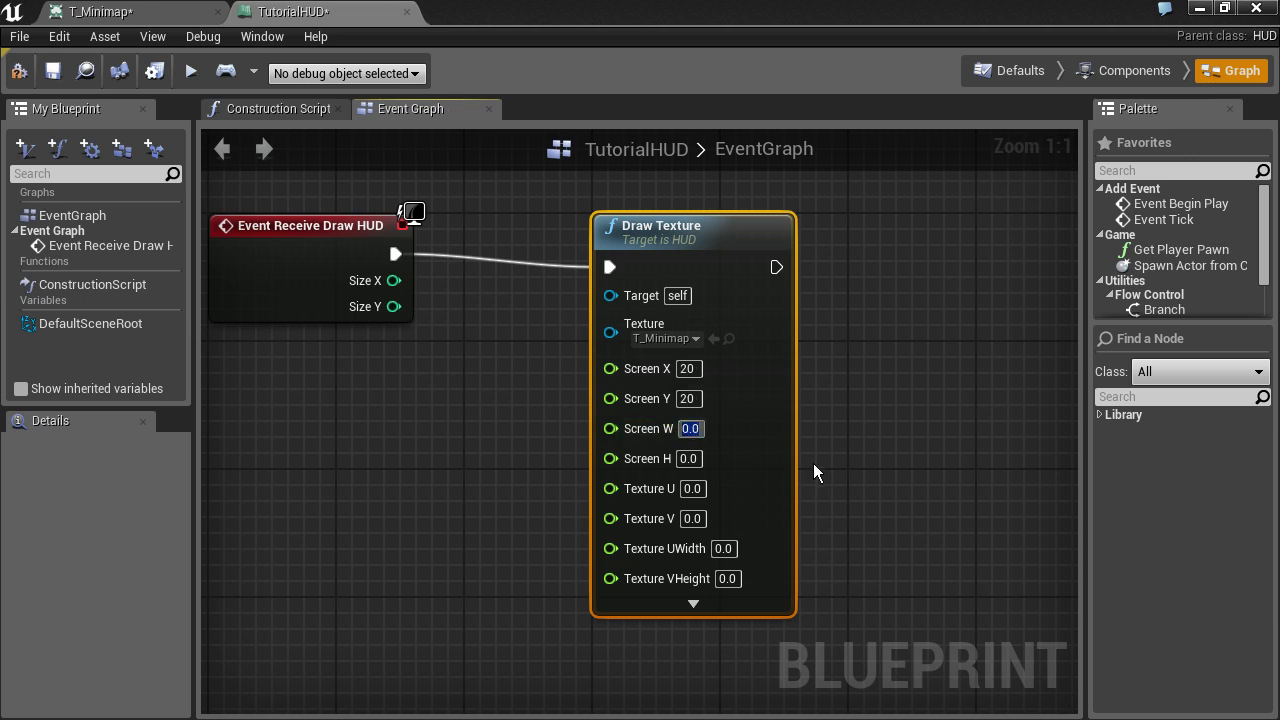
type("256")
key("Tab")
type("128")
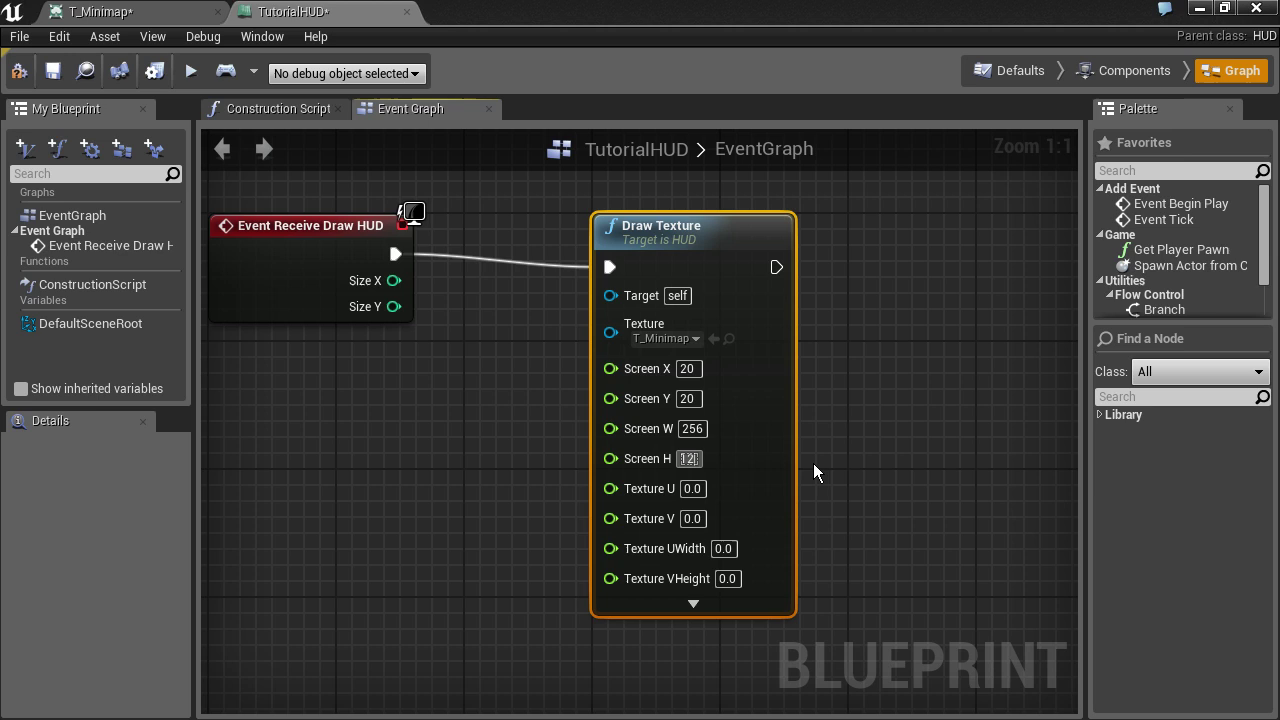
key("Tab")
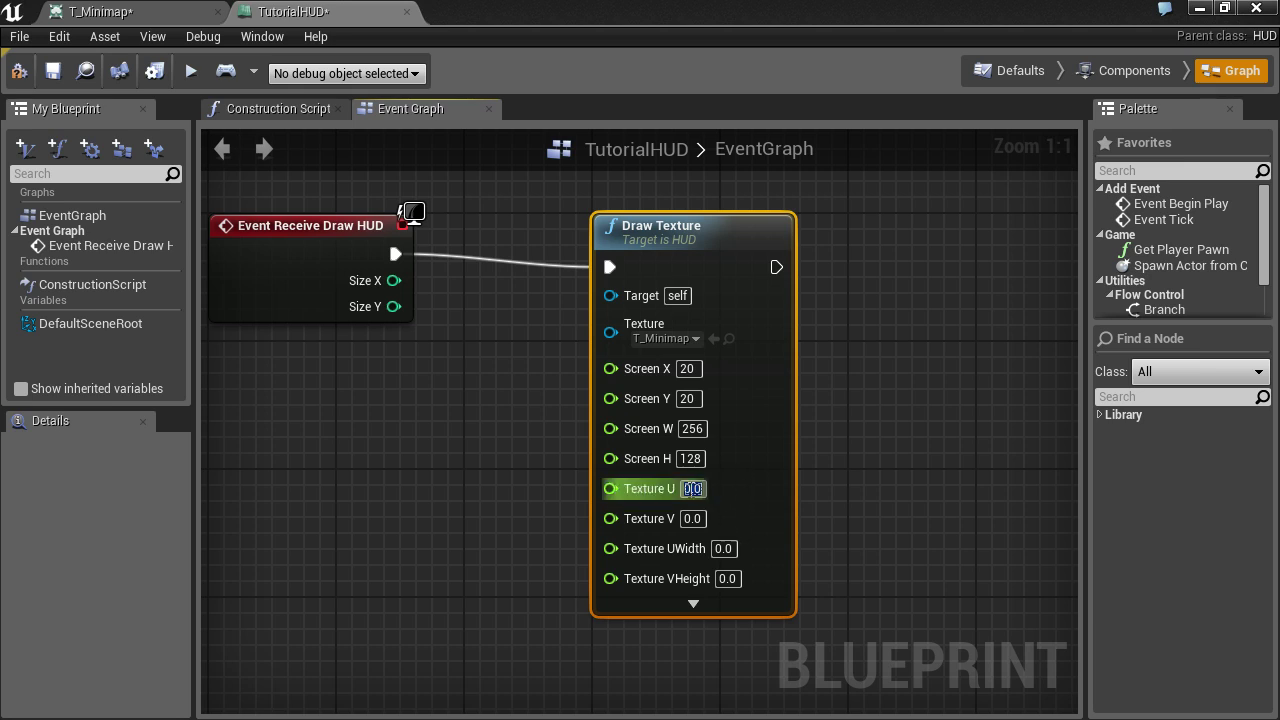
Set Texture UWidth and VHeight to 1
left_click(692, 518)
key("Tab")
type("1")
key("Tab")
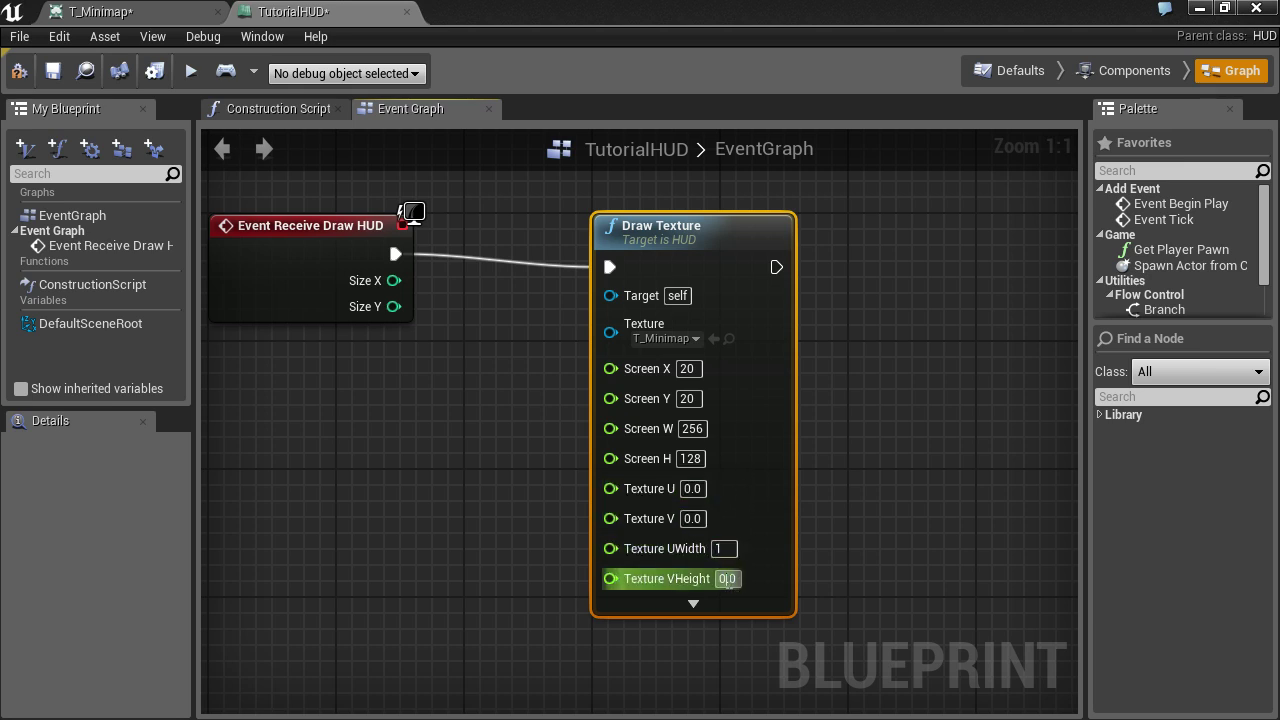
type("1")
left_click(771, 512)
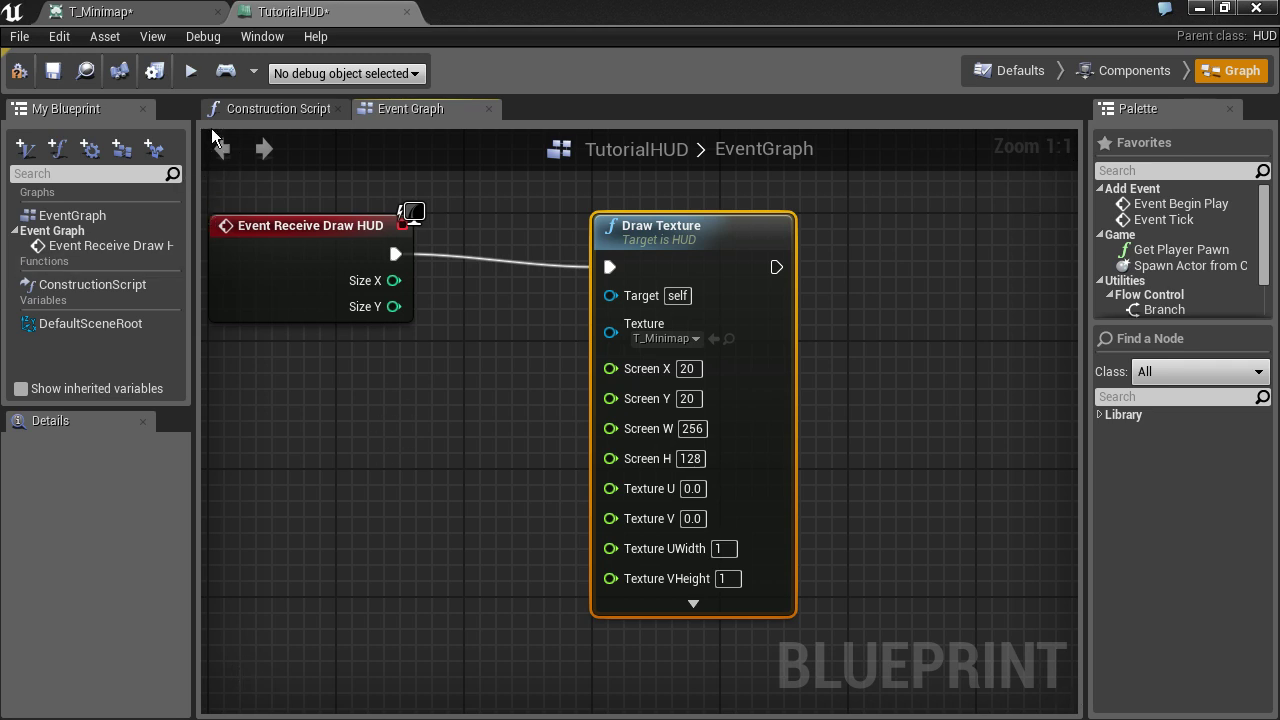
Reopen the T_Minimap tab and try editing Size X, leaving it at 256
left_click(132, 11)
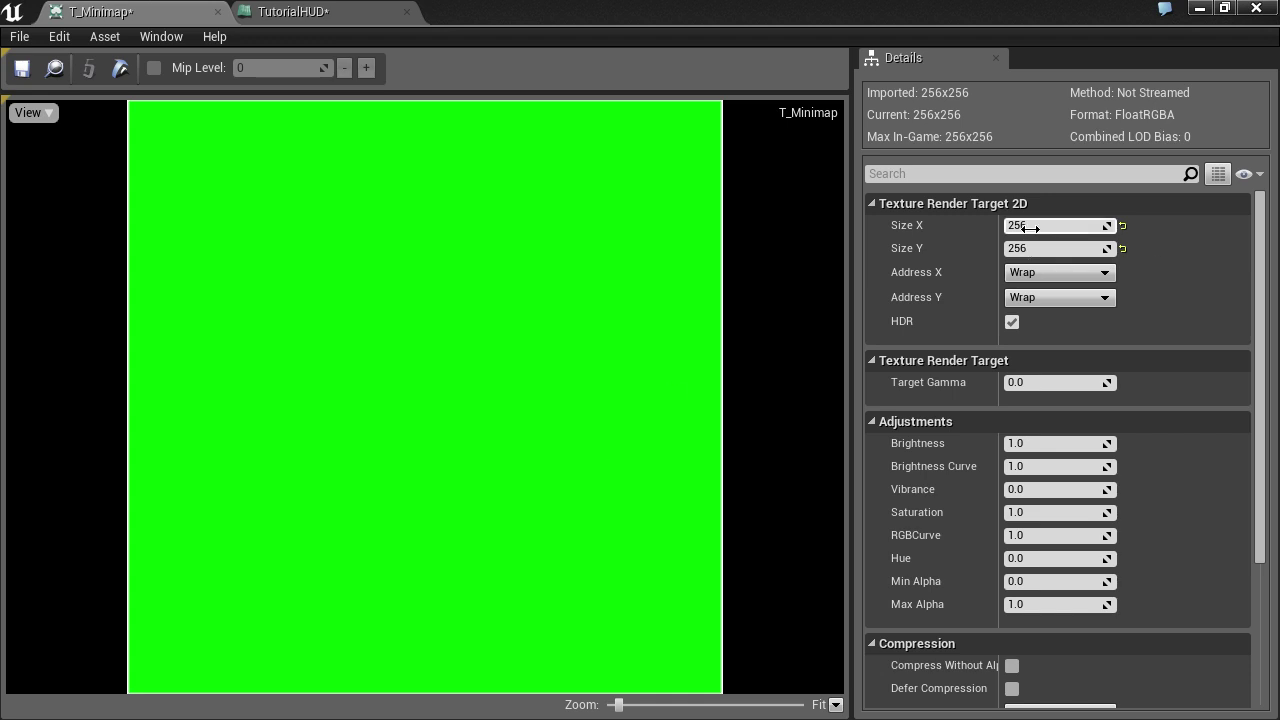
left_click(1062, 219)
type("128")
key("BackSpace")
key("BackSpace")
key("BackSpace")
Back in TutorialHUD, check Draw Texture's Texture U, V and VHeight values, then save the blueprint
left_click(278, 20)
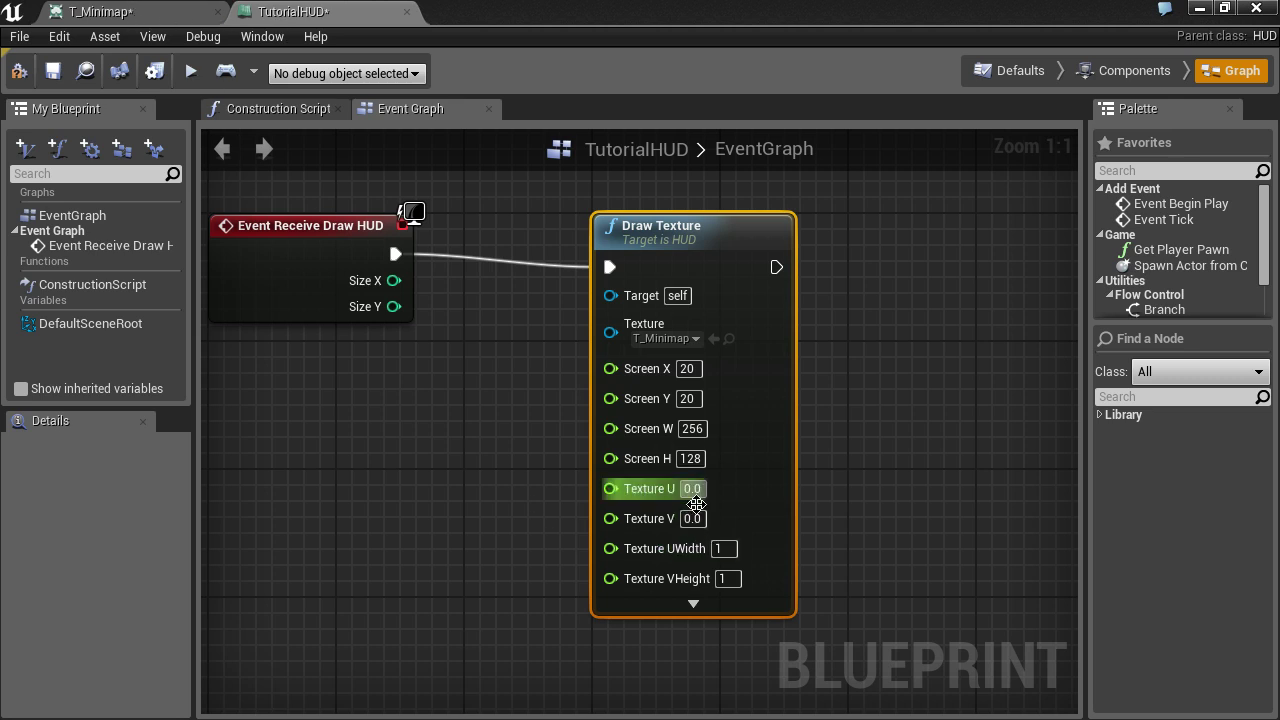
left_click(692, 488)
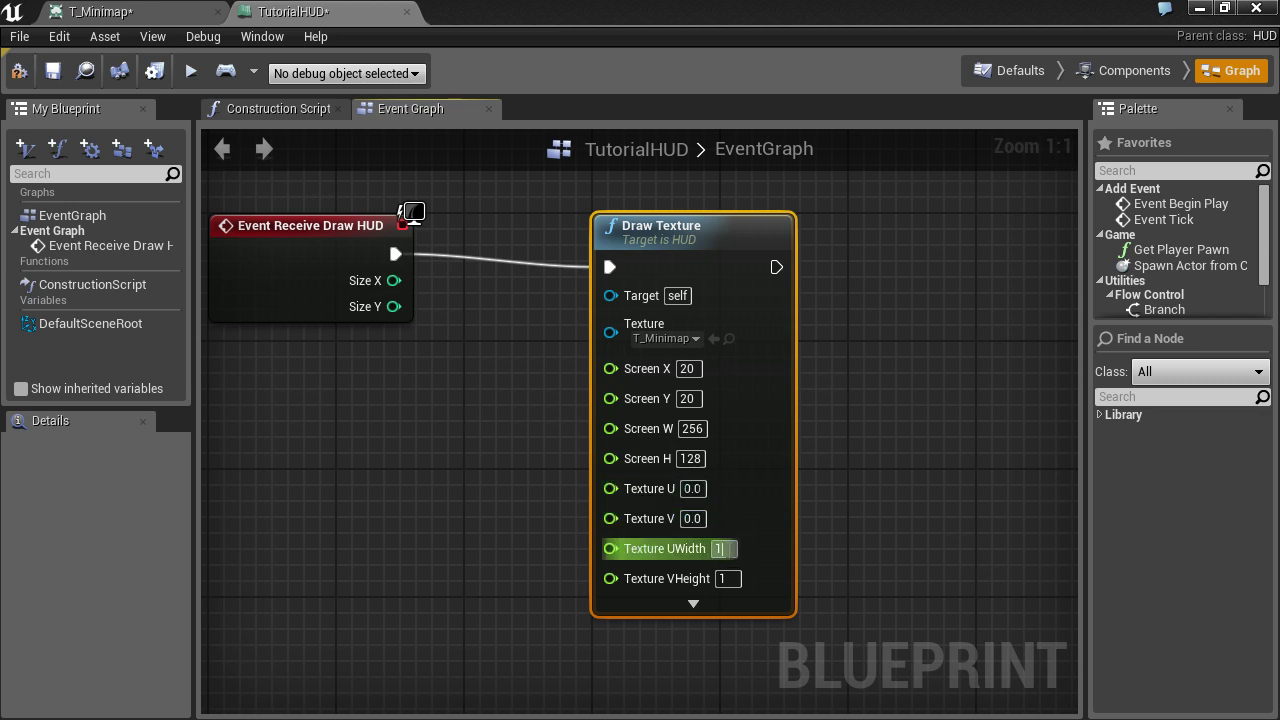
left_click(726, 578)
left_click(692, 518)
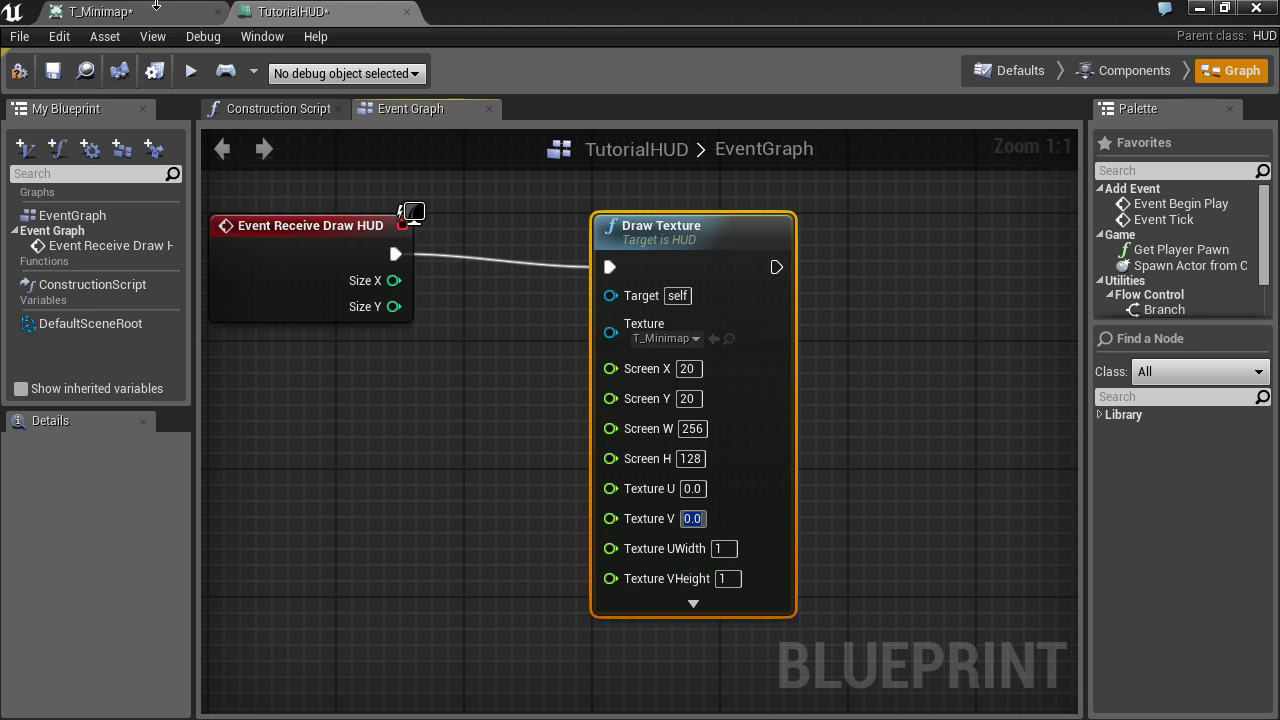
left_click(58, 74)
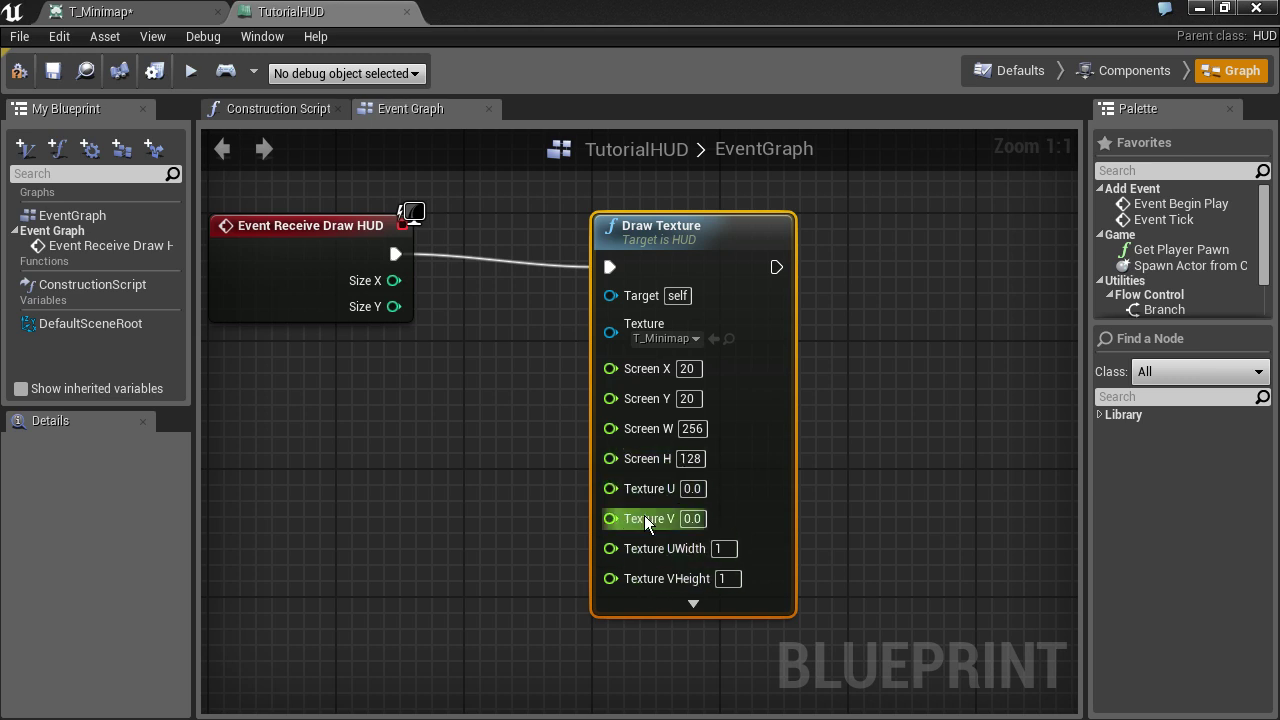
left_click(104, 12)
Compile the TutorialHUD blueprint and review its components and class defaults
left_click(265, 11)
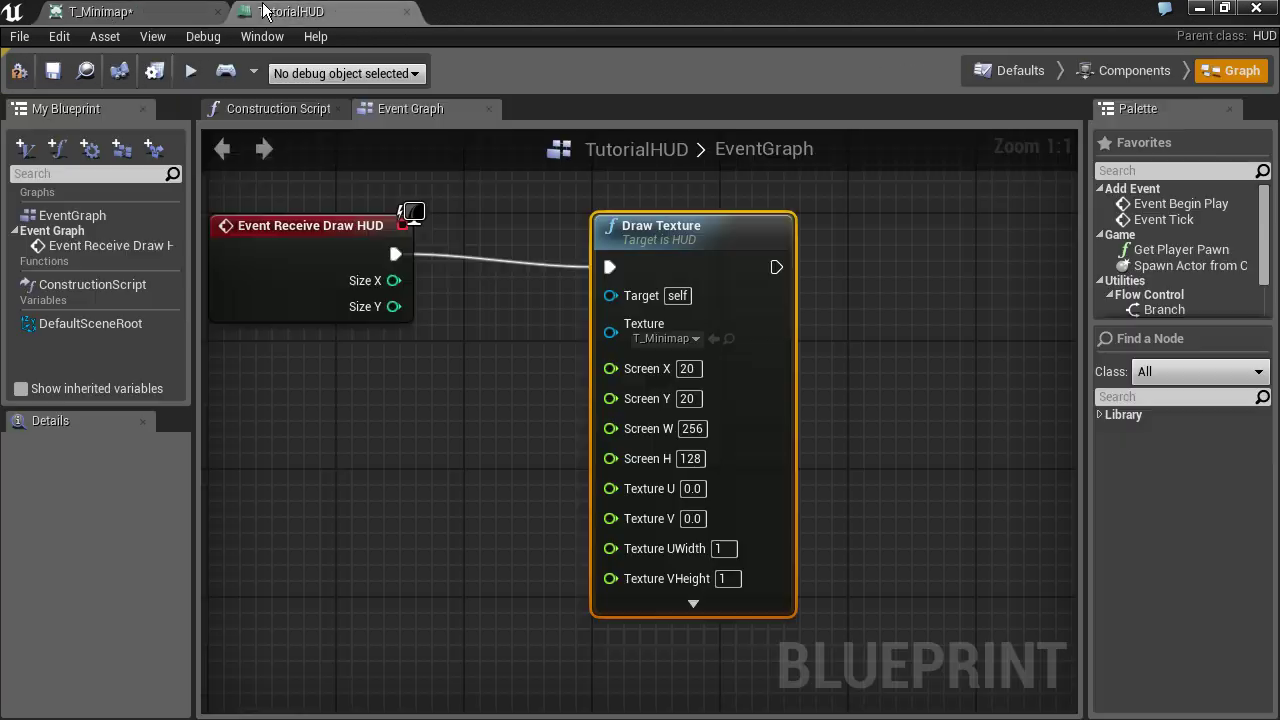
left_click(18, 72)
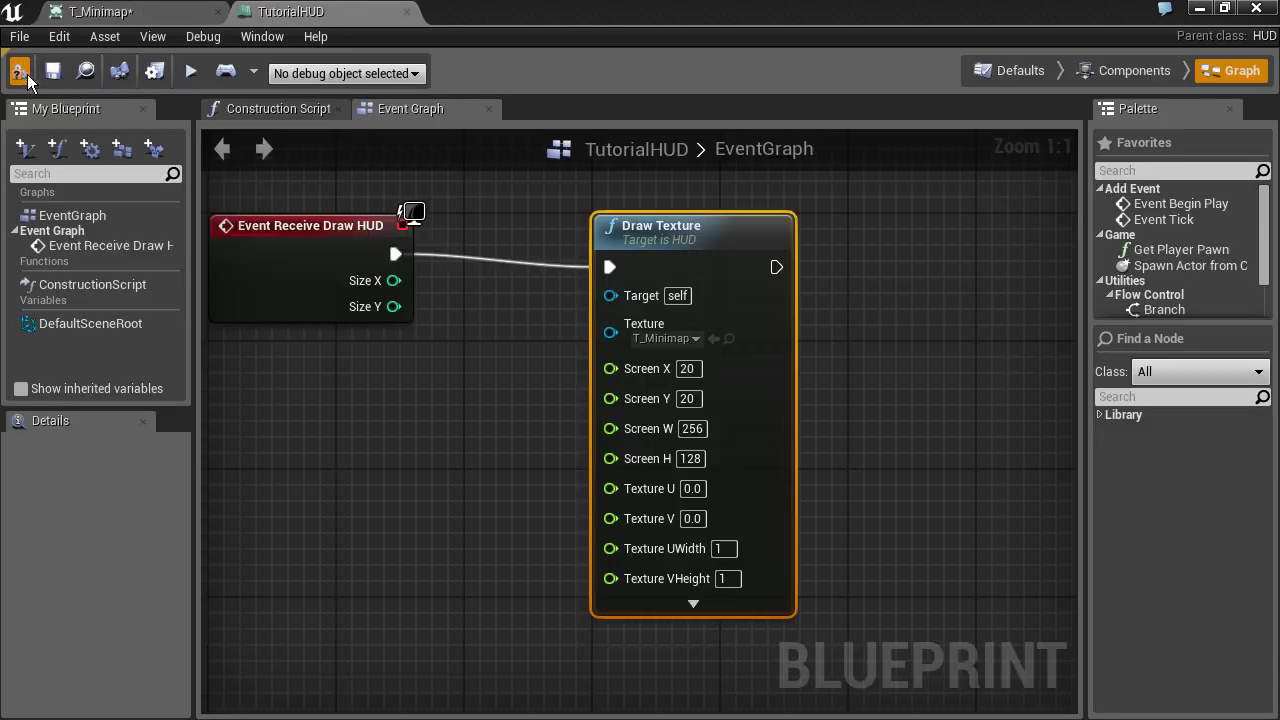
left_click(154, 11)
left_click(340, 12)
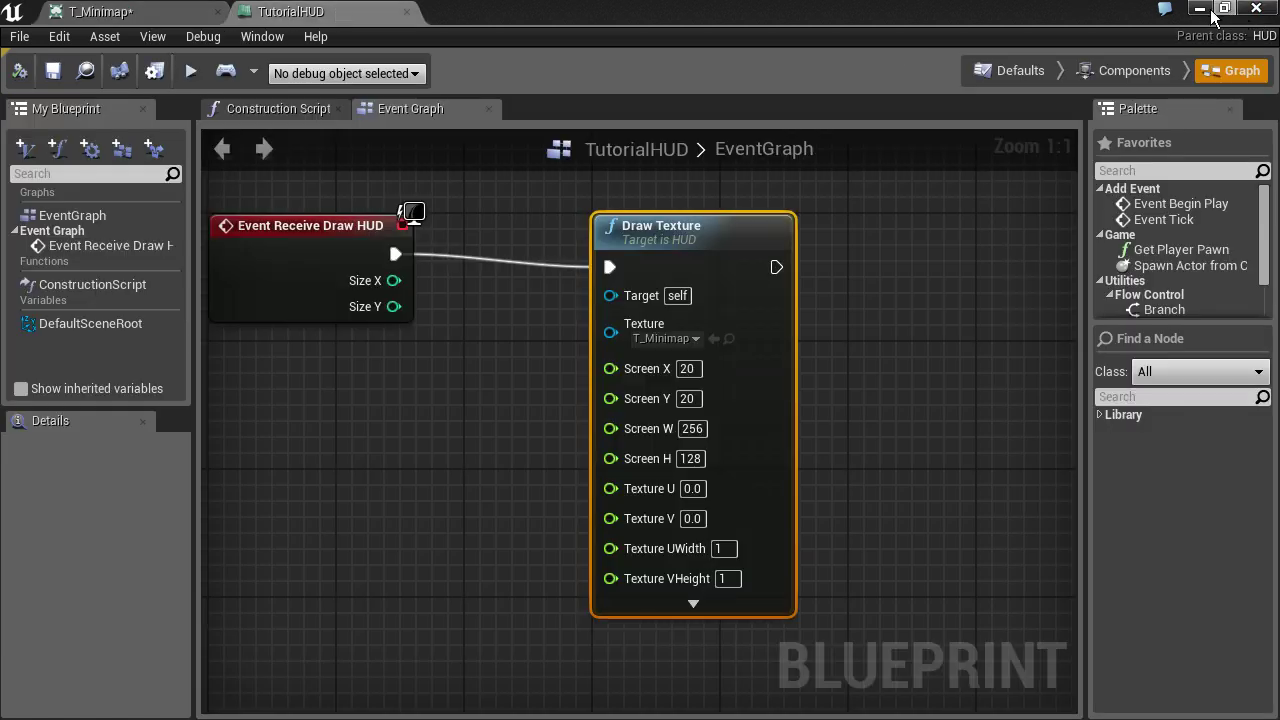
left_click(1133, 64)
left_click(1006, 63)
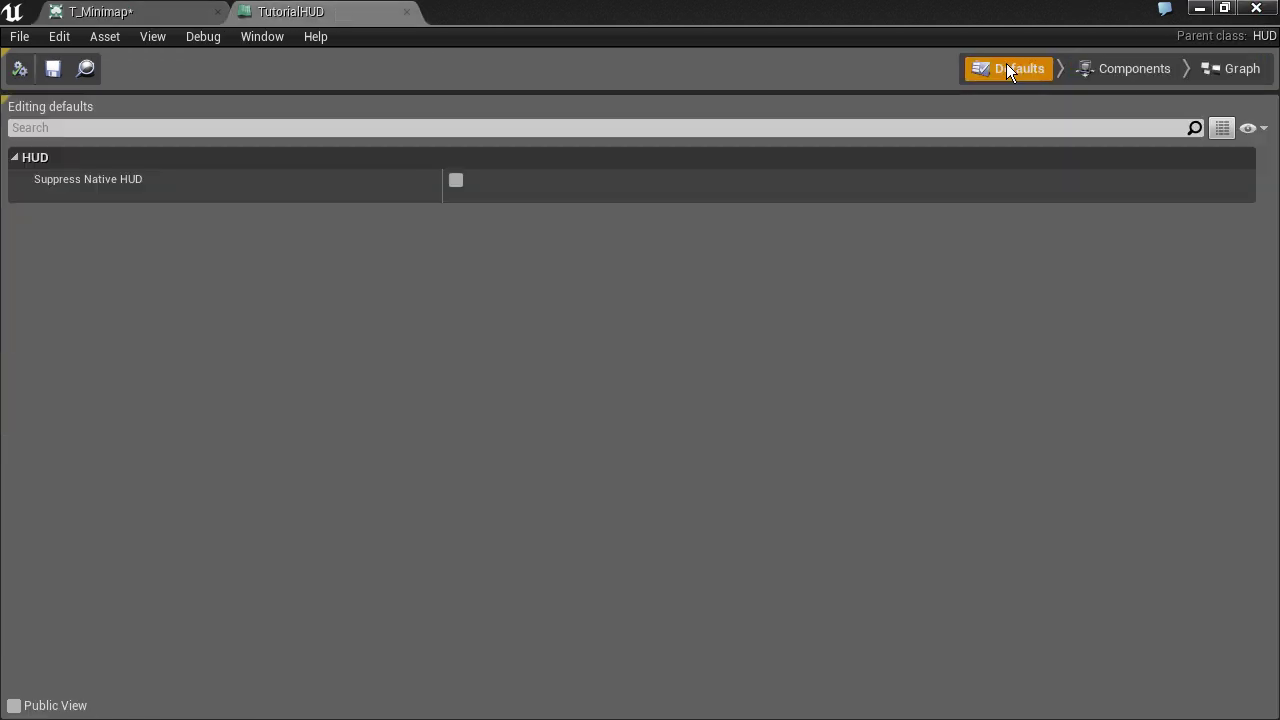
Minimize the blueprint window and start a new Blueprint class from the Blueprints folder's context menu
left_click(1199, 8)
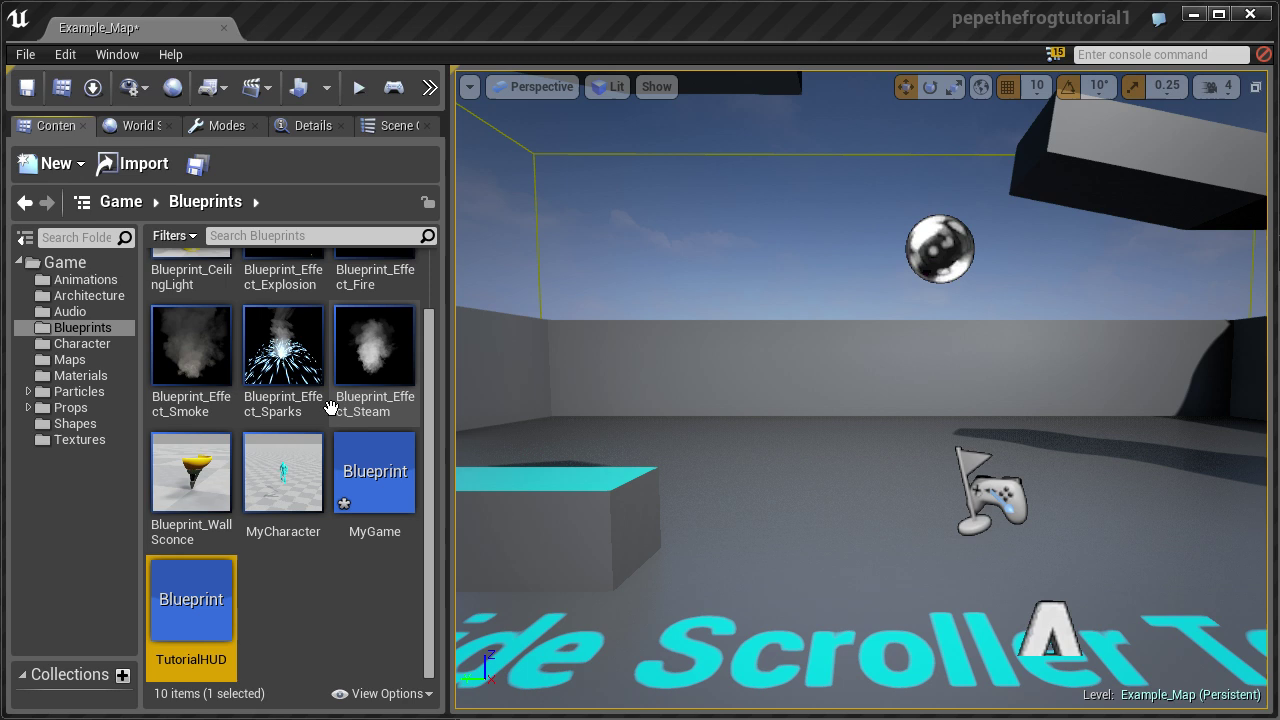
left_click(306, 586)
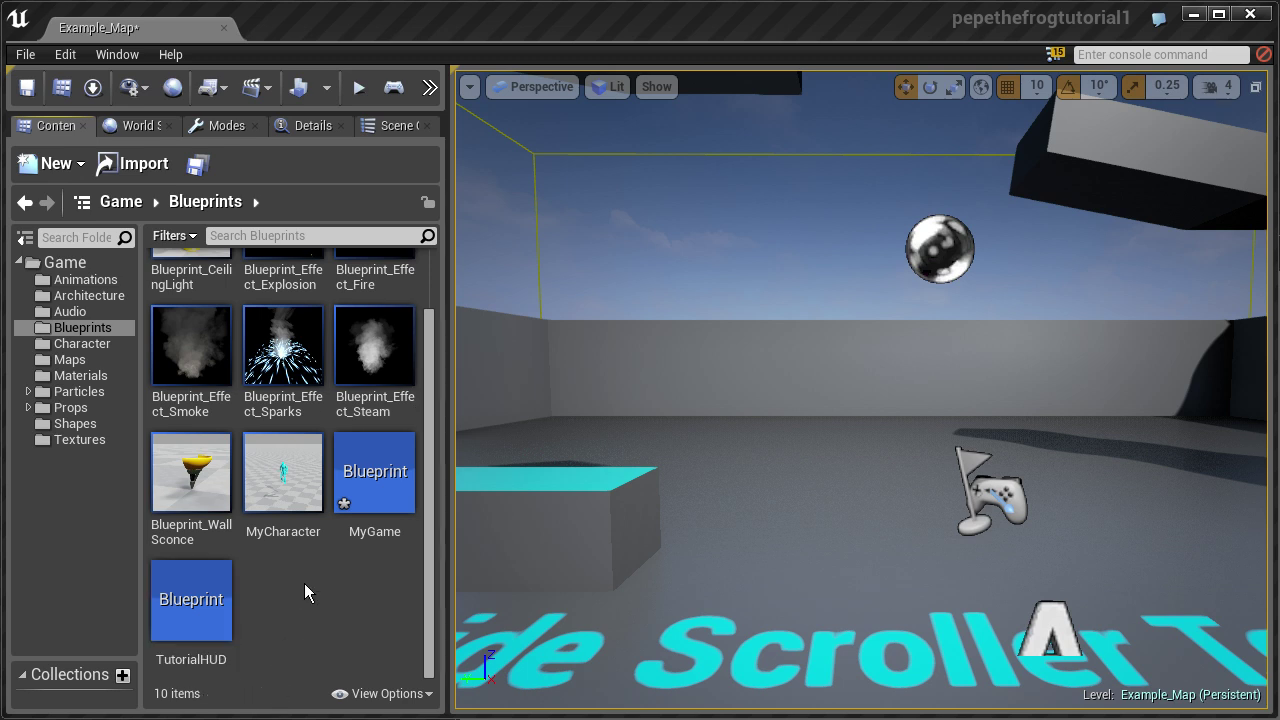
left_click(194, 589)
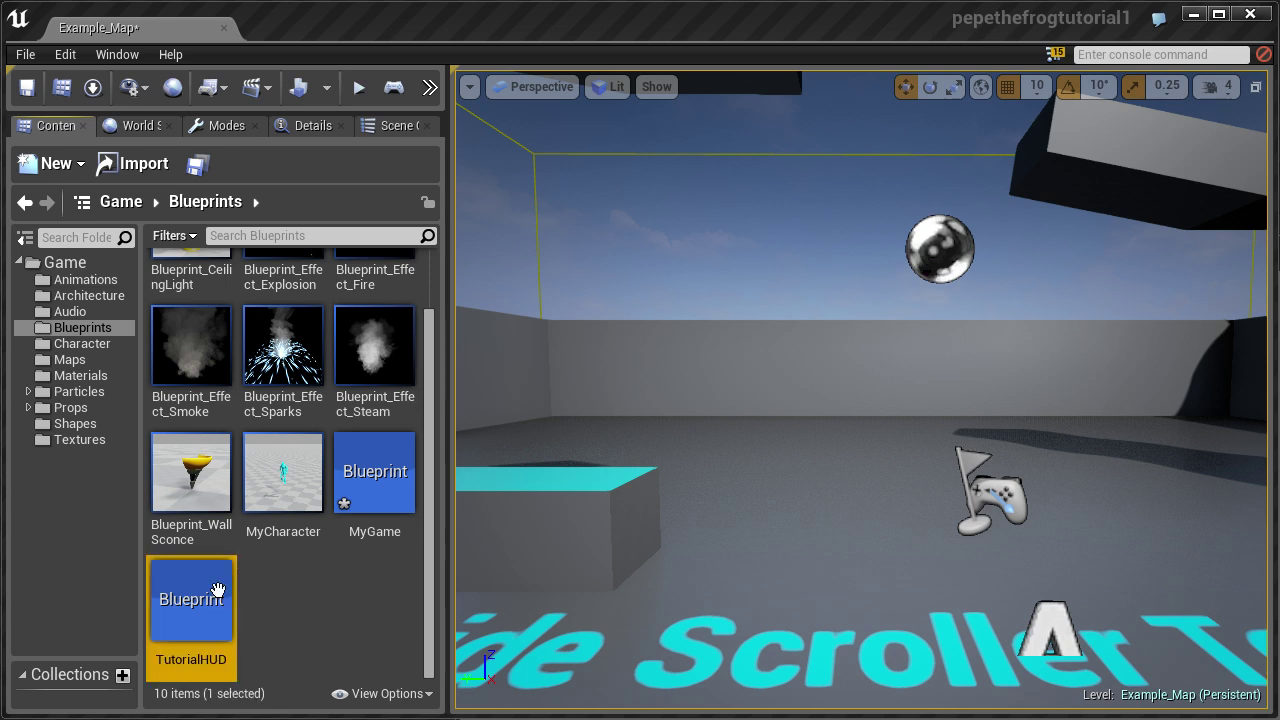
left_click(295, 608)
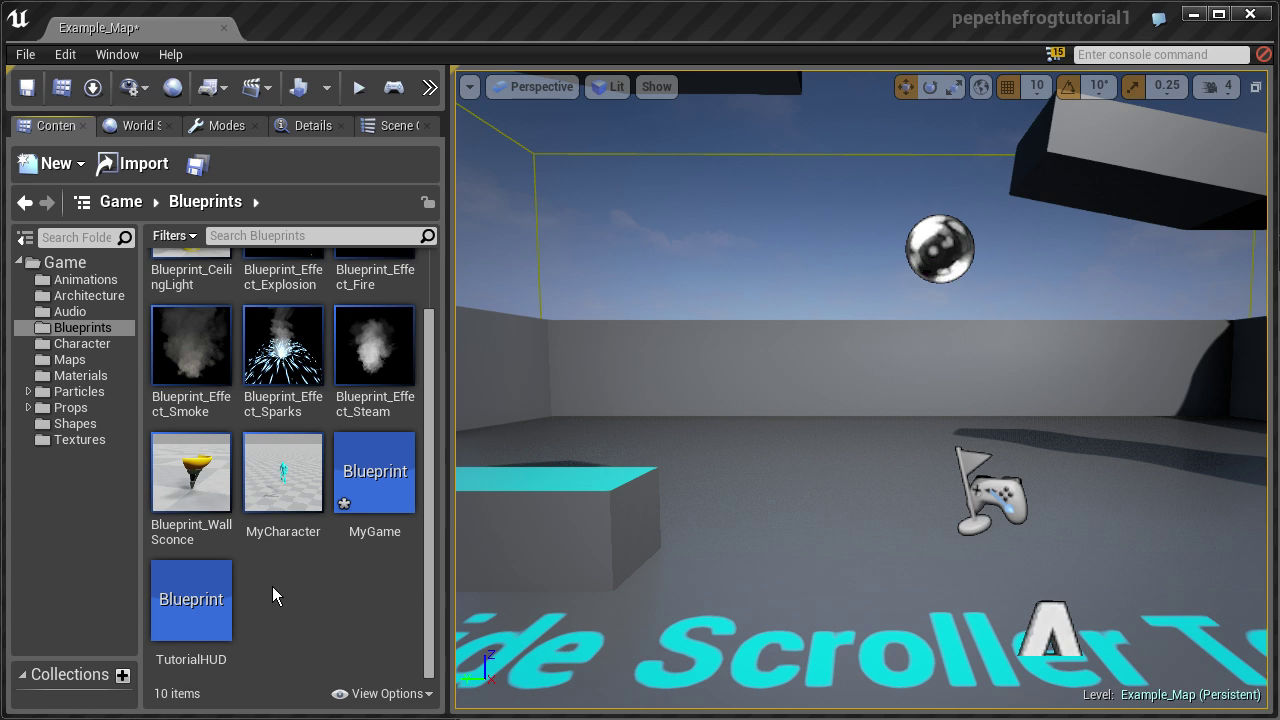
right_click(272, 586)
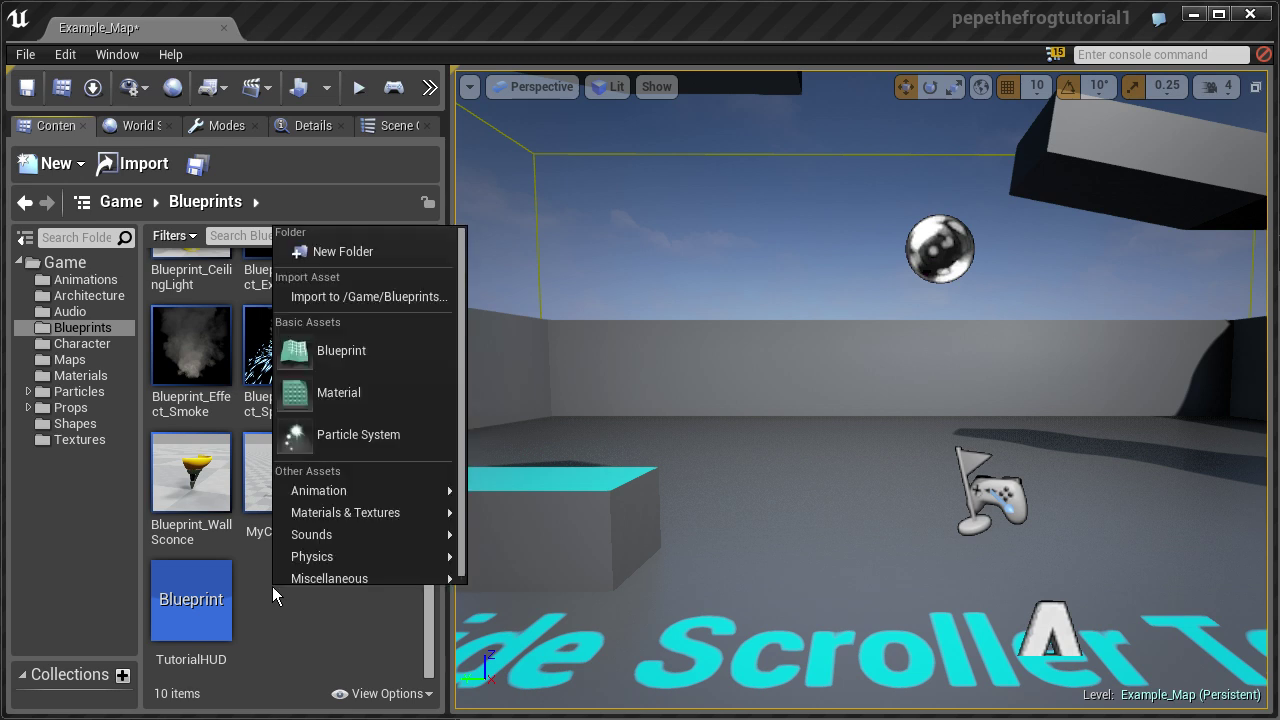
left_click(391, 351)
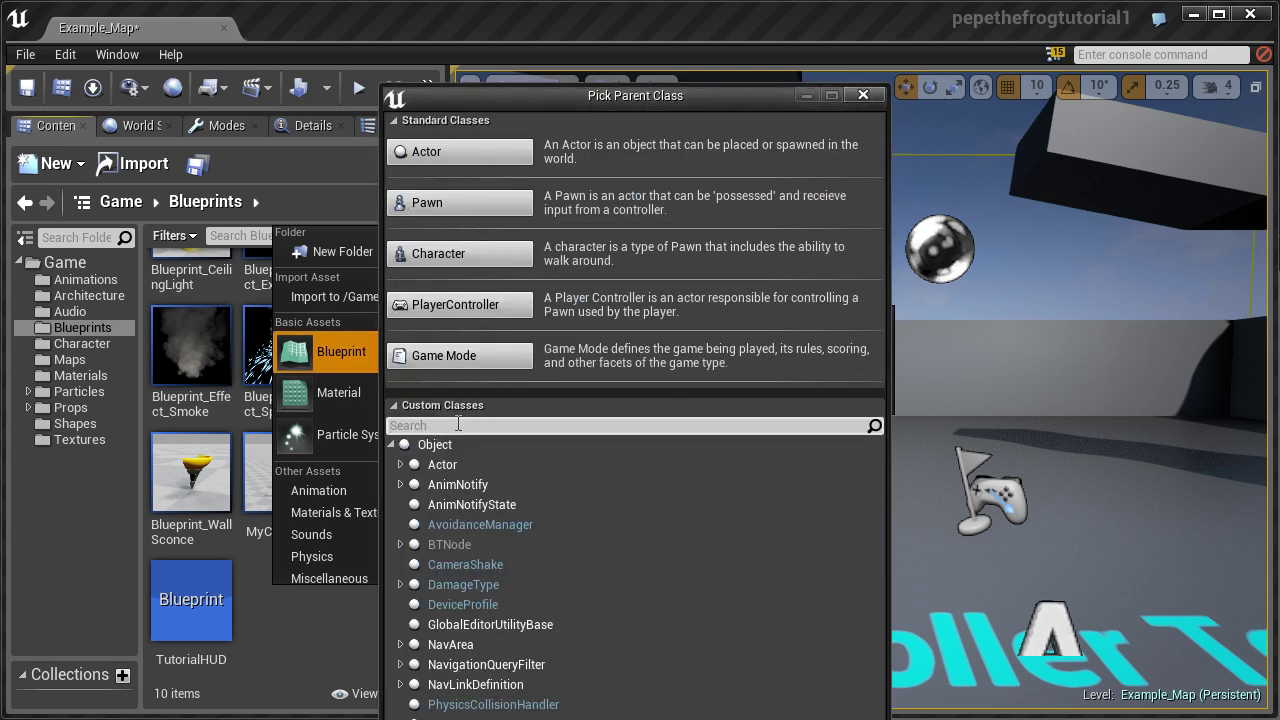
Base the new Blueprint on Actor and name it TutorialMinimapCapture
left_click(490, 148)
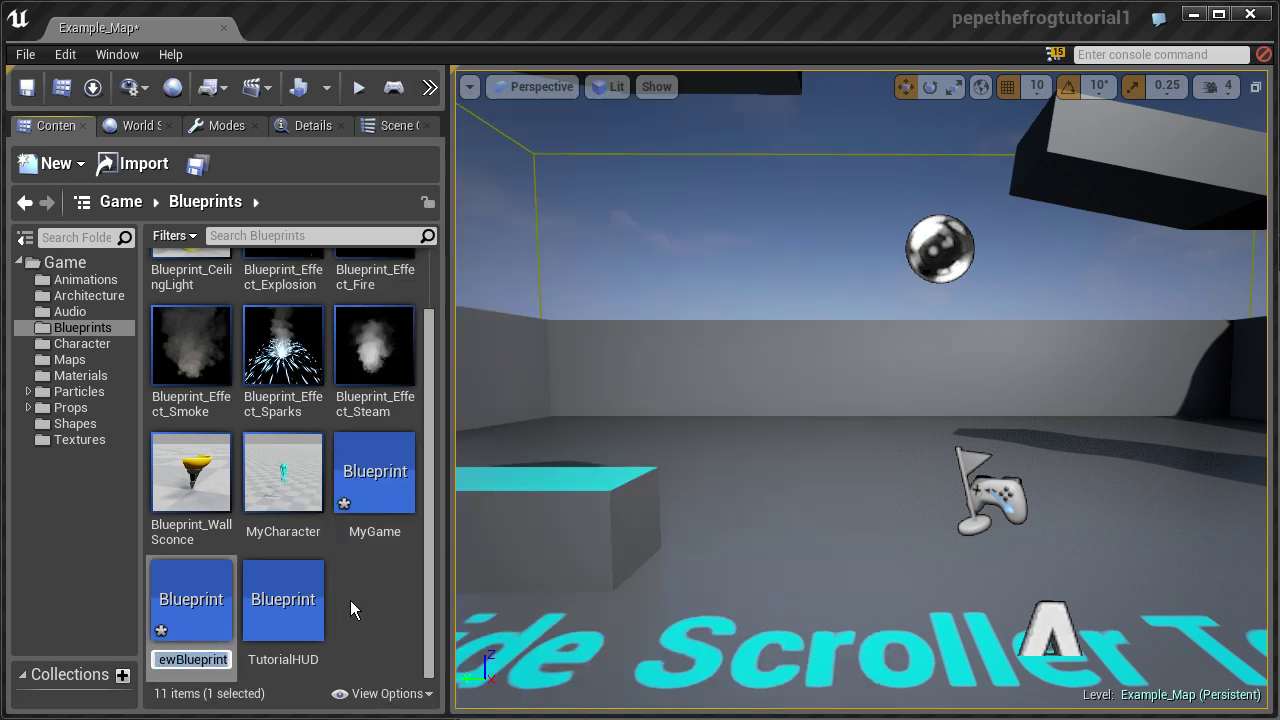
type("TUtoria")
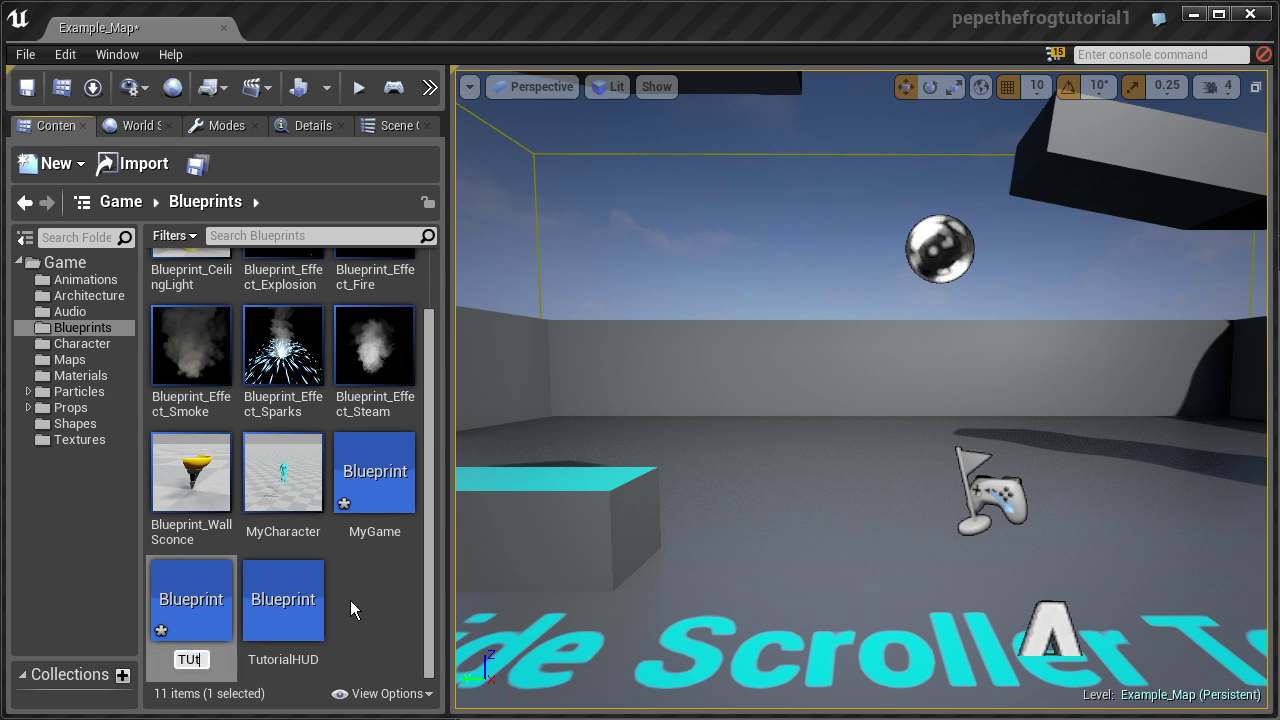
key("BackSpace")
key("BackSpace")
key("BackSpace")
key("BackSpace")
key("BackSpace")
key("BackSpace")
key("BackSpace")
type("Tutorial")
type("MinimapCa")
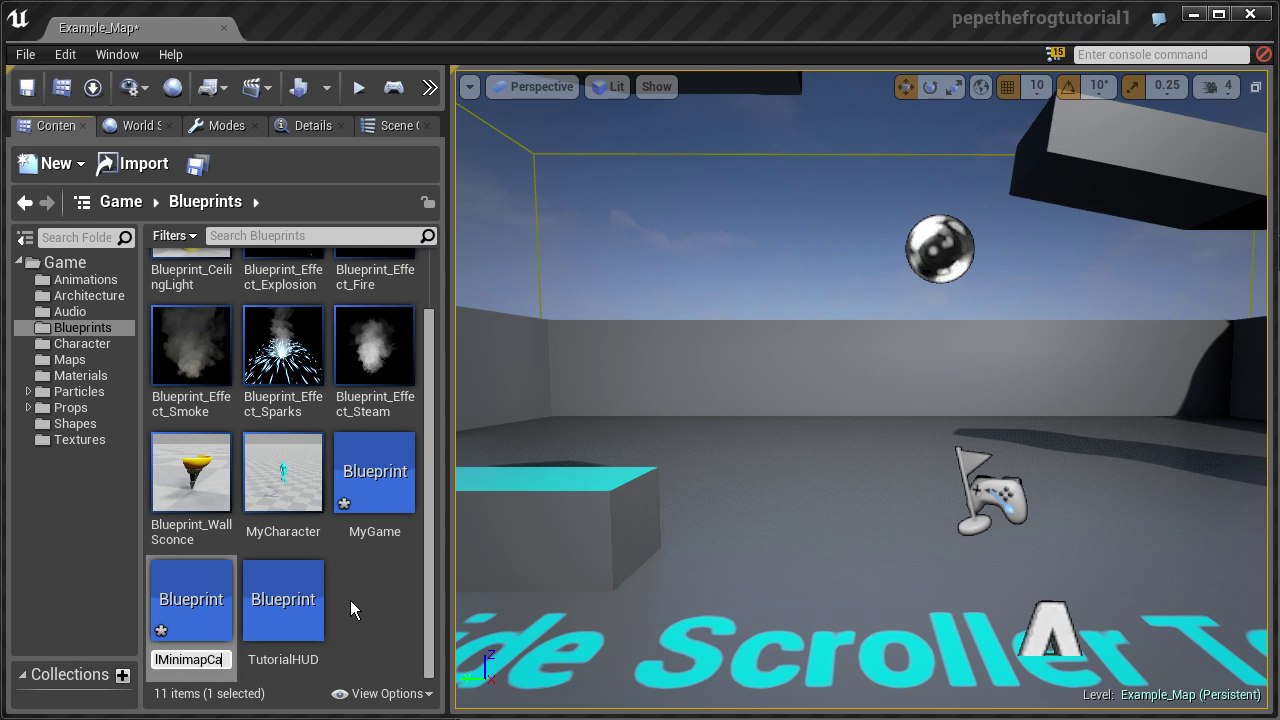
type("pture")
key("Return")
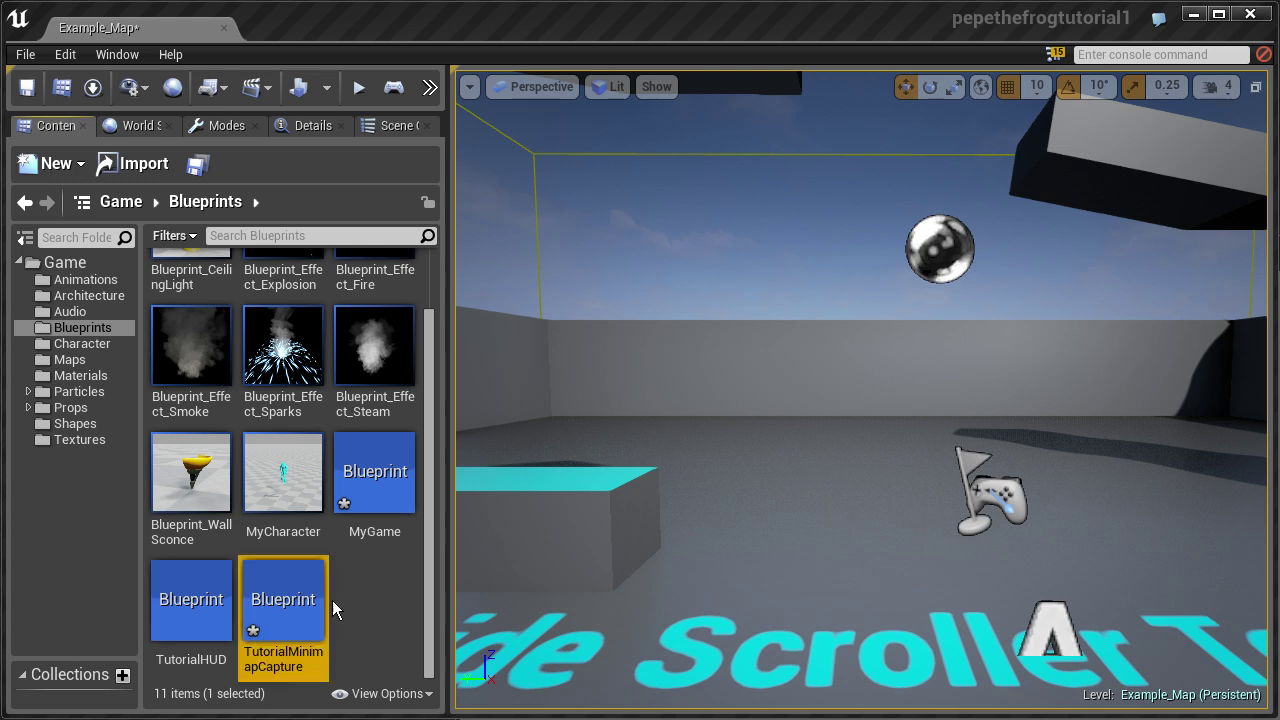
Open TutorialMinimapCapture in the Blueprint editor and select its default scene root
double_click(275, 599)
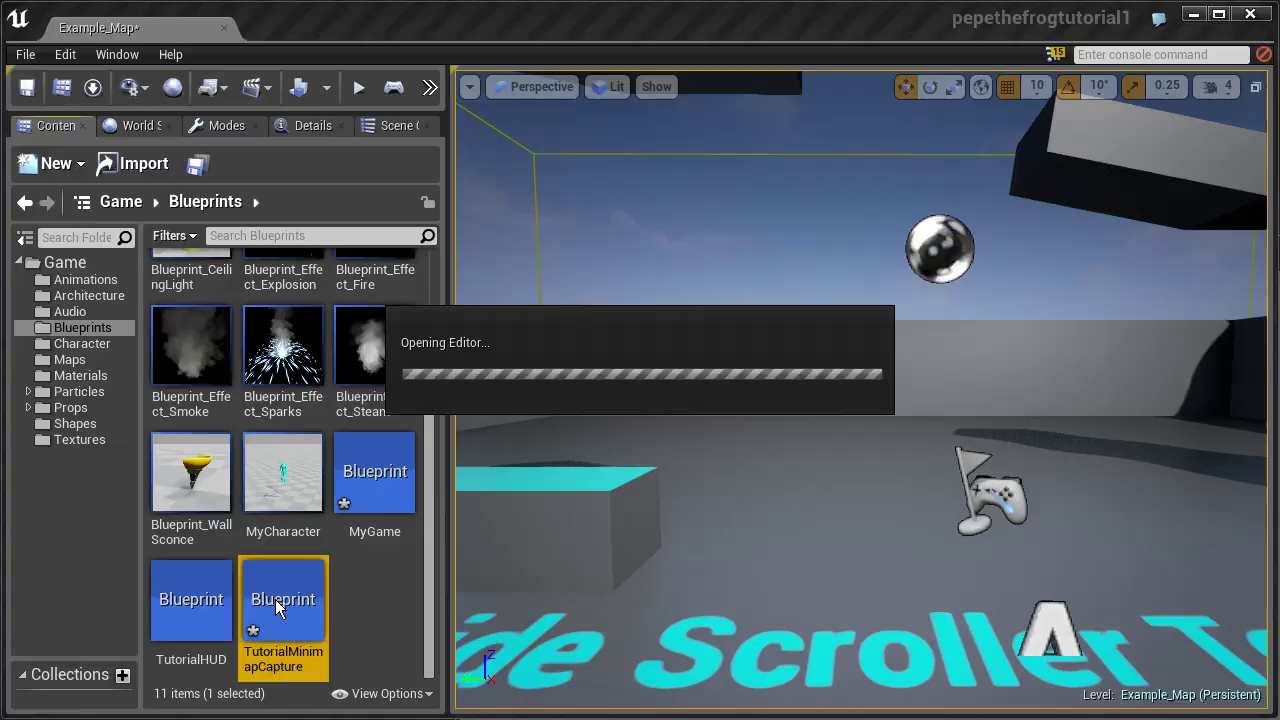
left_click(38, 190)
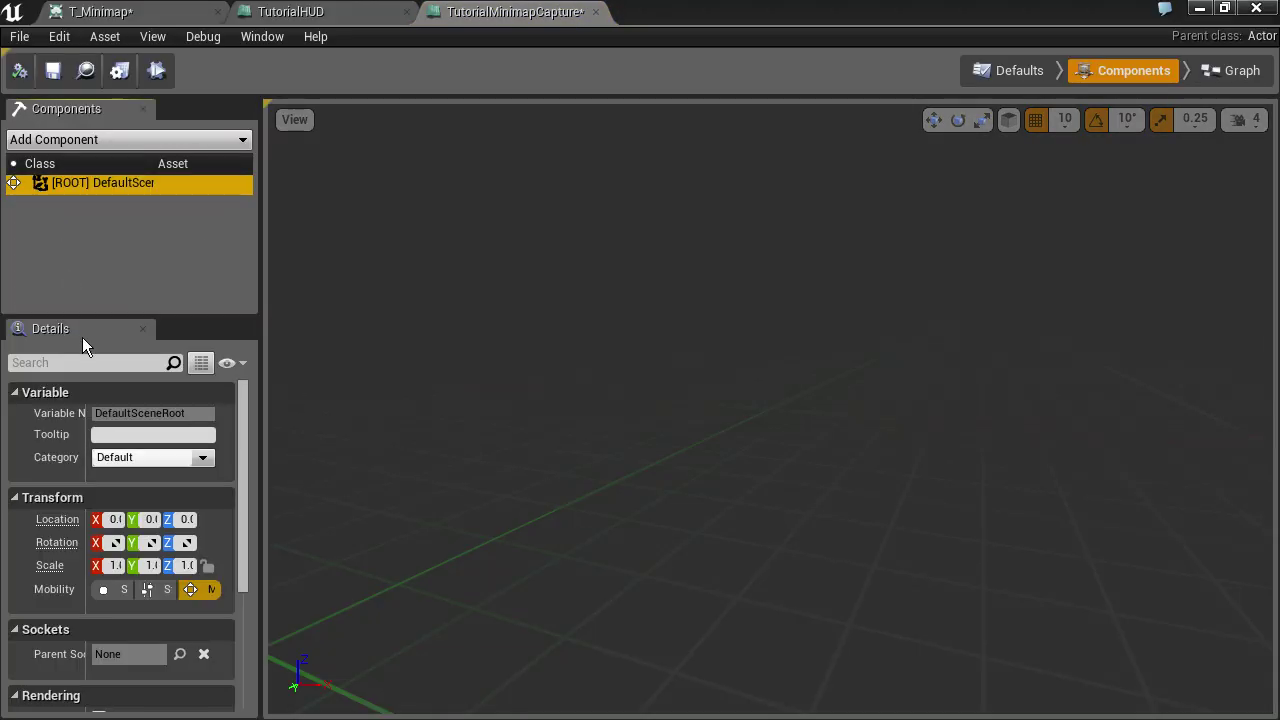
scroll(166, 628, "down", 5)
scroll(166, 628, "up", 4)
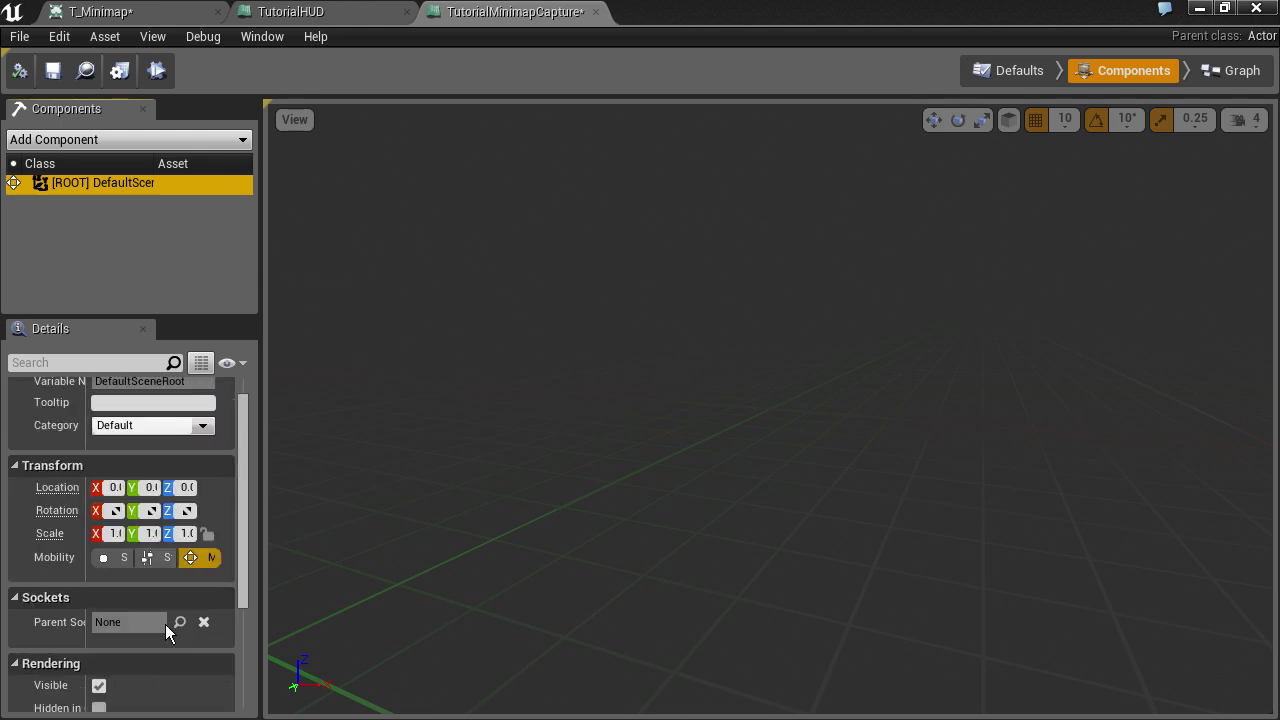
scroll(165, 625, "up", 1)
Add a Camera component named Camera1 as the root and select it
left_click(71, 138)
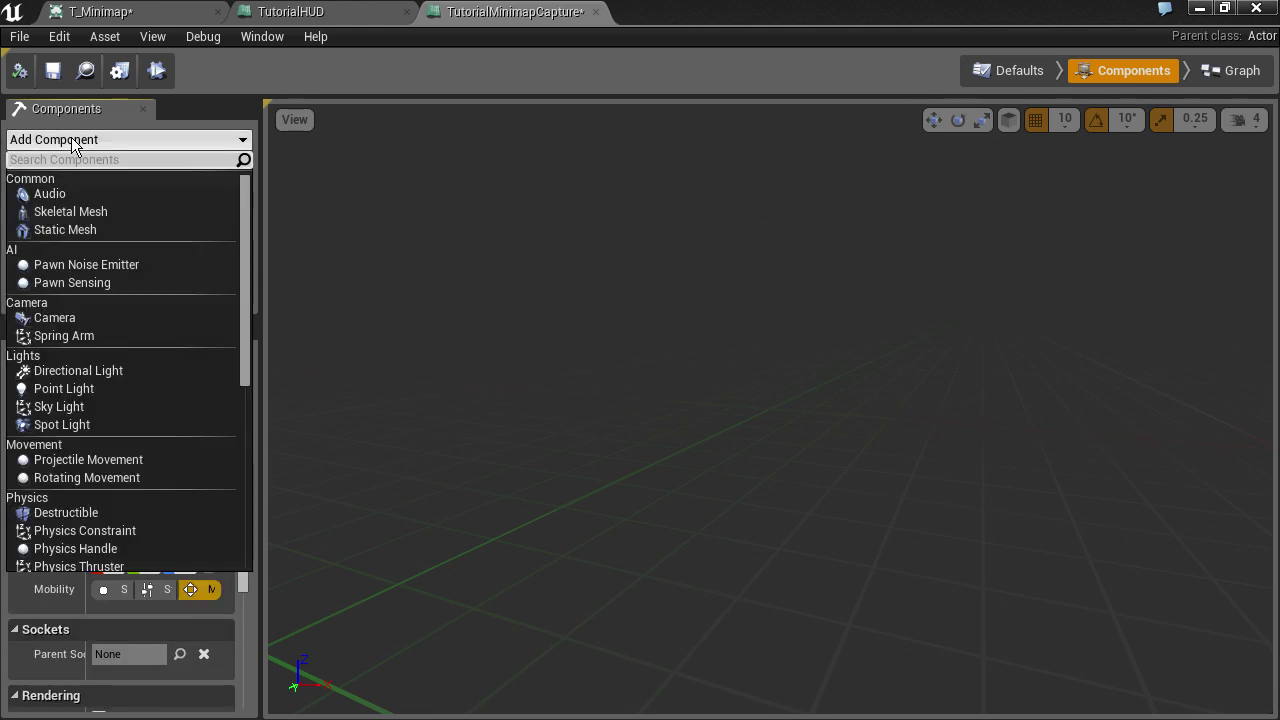
left_click(103, 317)
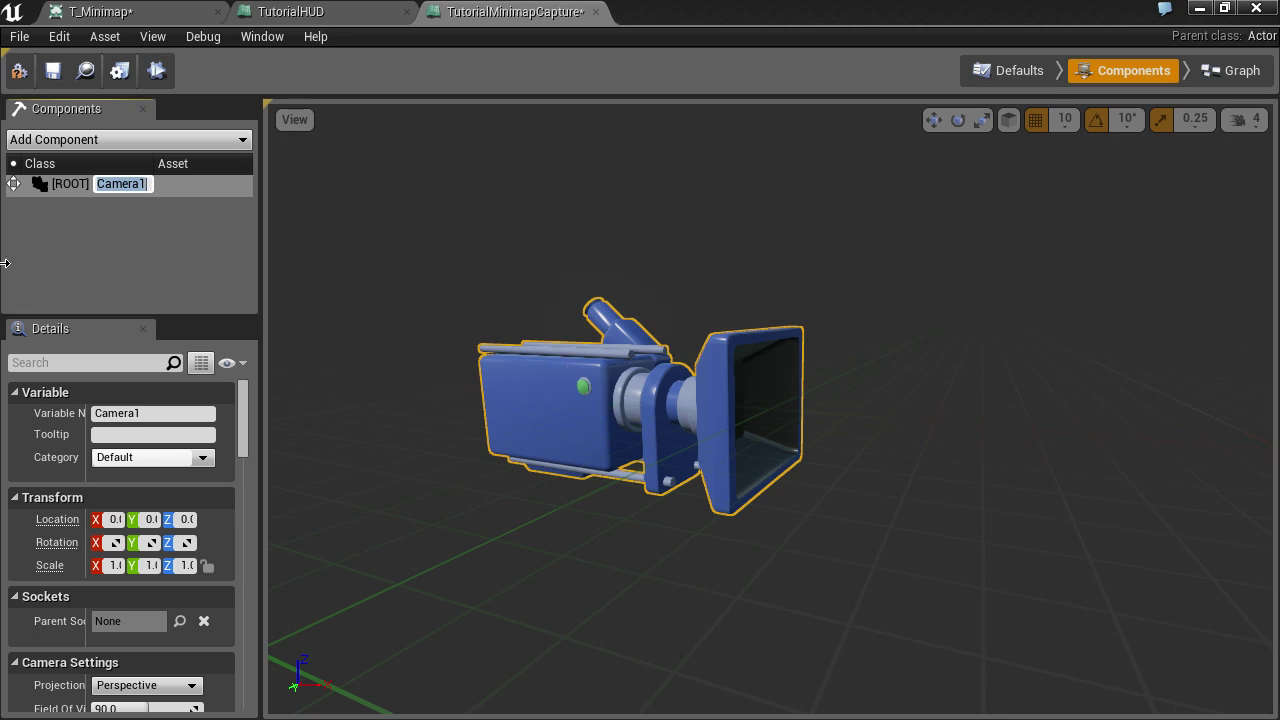
left_click(72, 236)
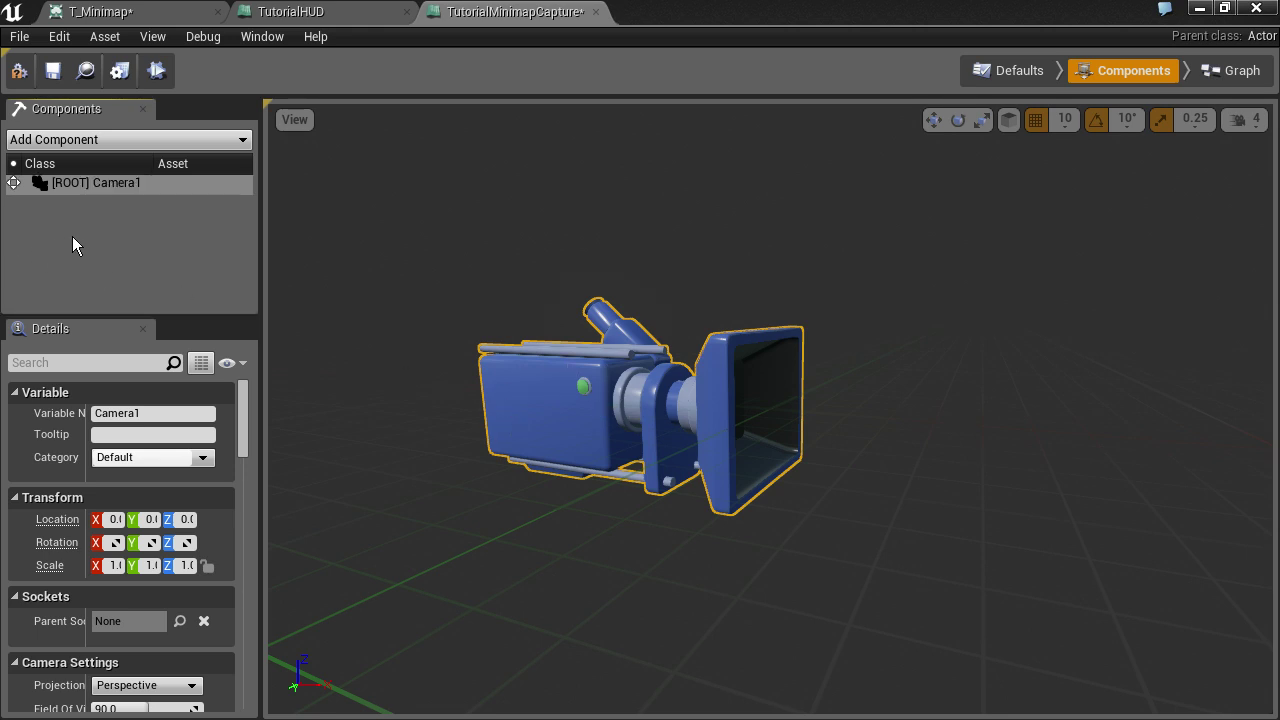
left_click(53, 185)
left_click(65, 139)
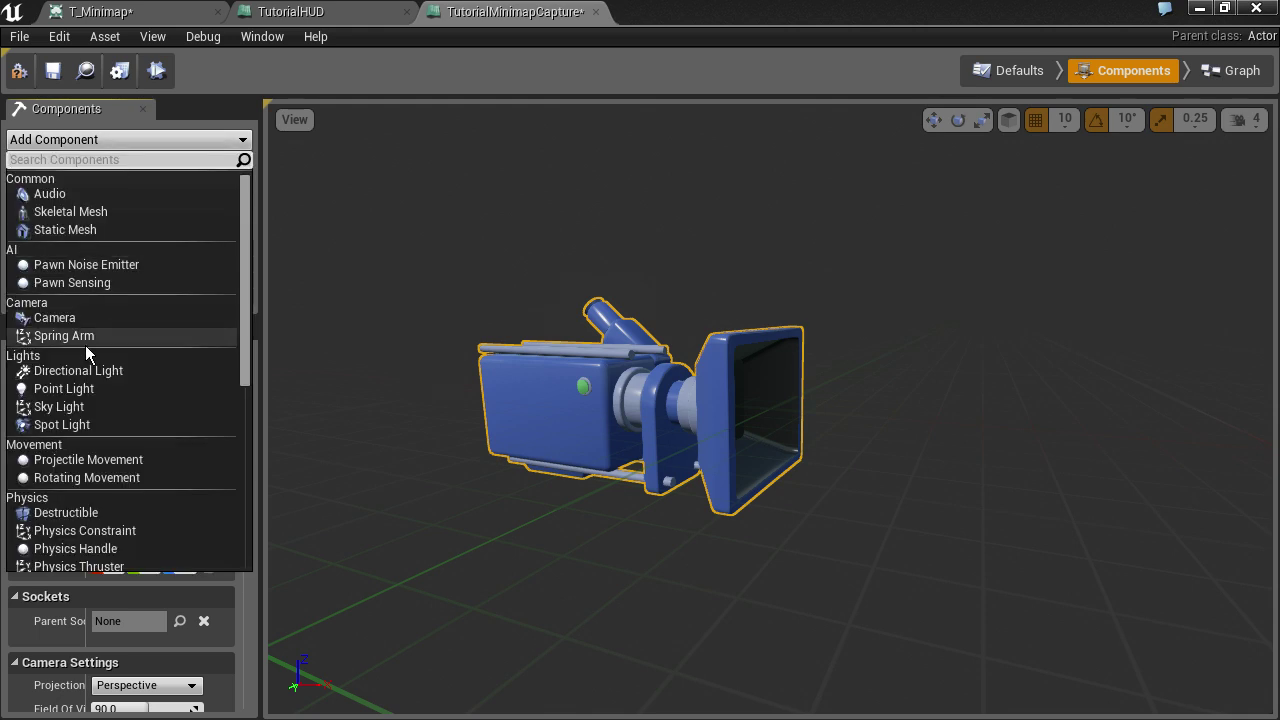
scroll(151, 504, "down", 10)
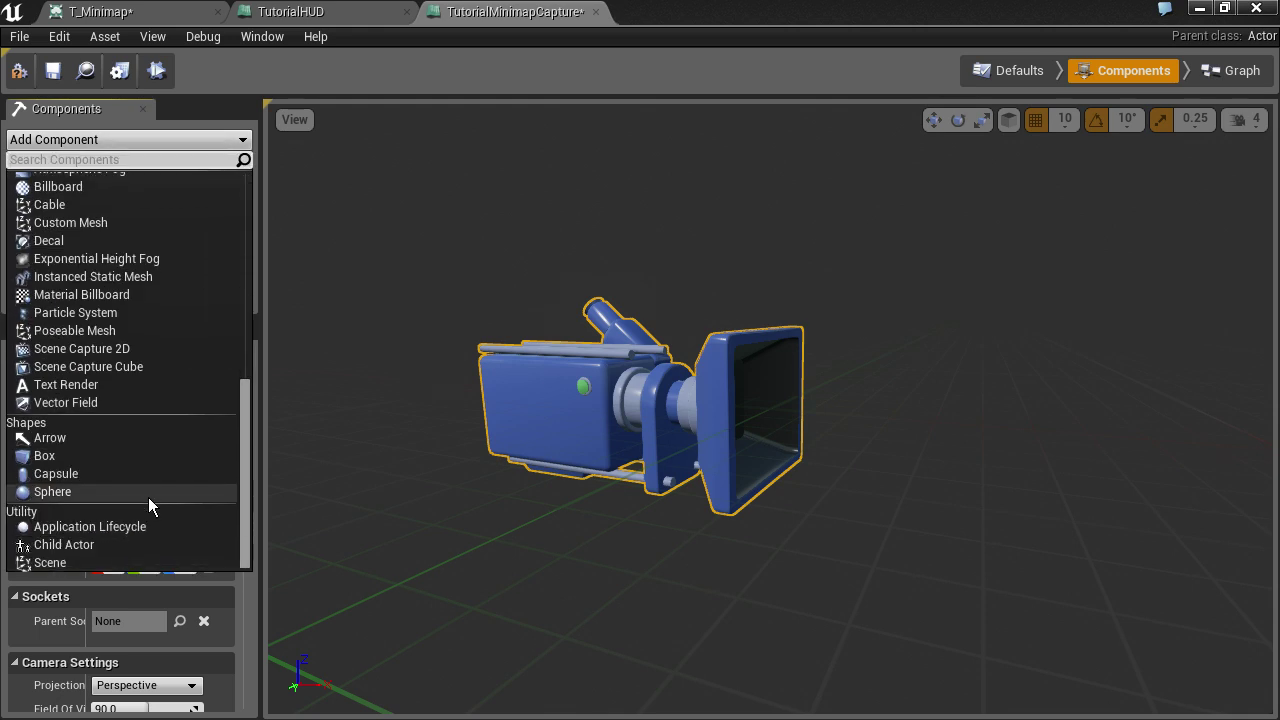
Add SceneCapture2D1 under Camera1 and set its Texture Target to T_Minimap
left_click(112, 349)
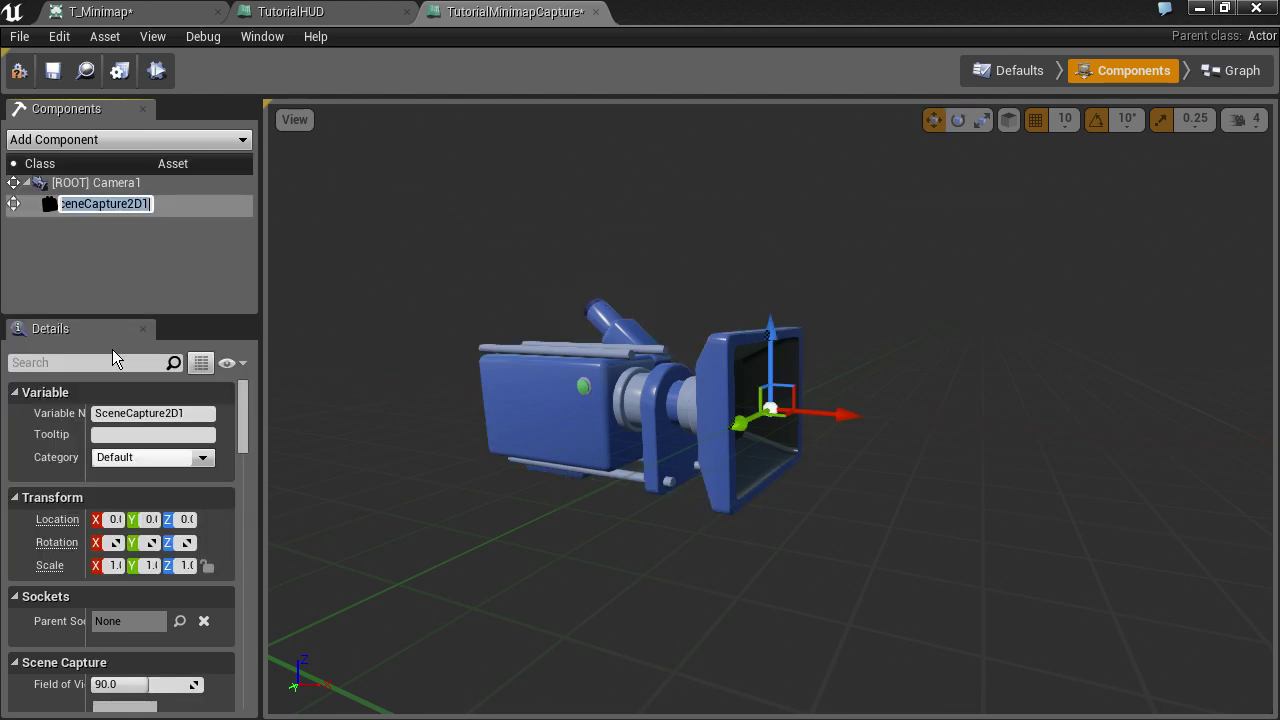
key("Return")
scroll(170, 440, "down", 3)
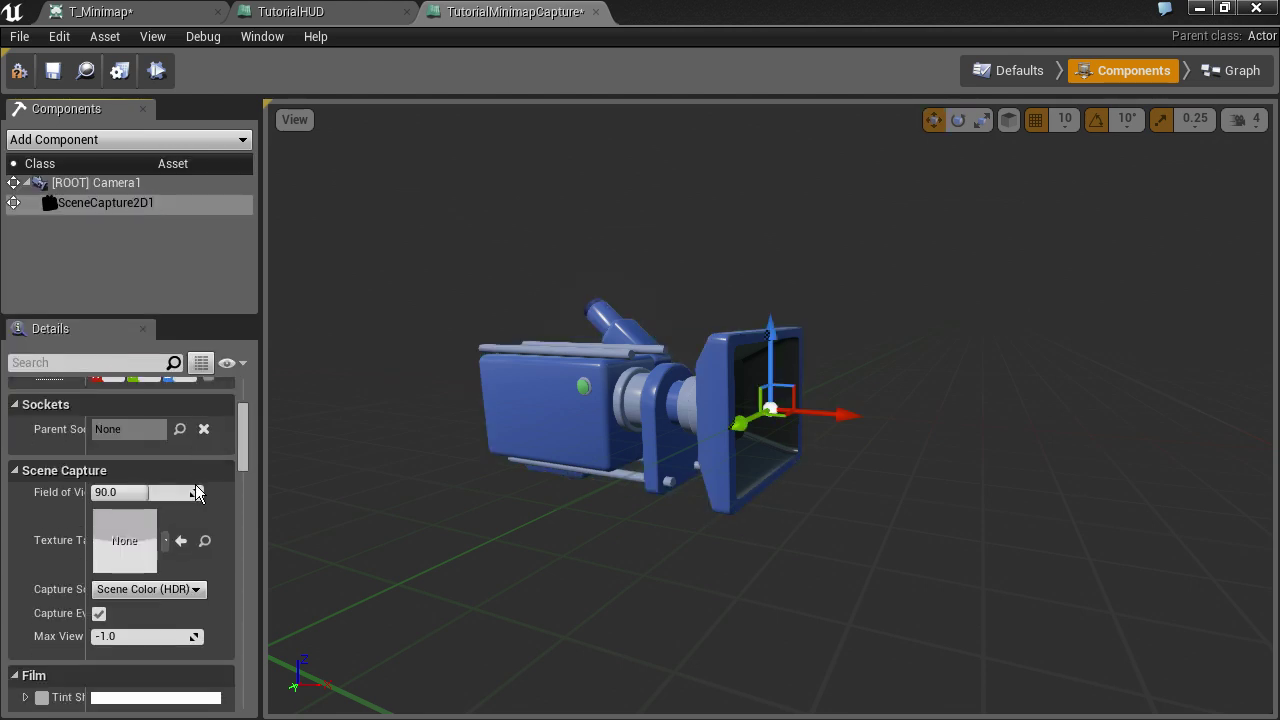
scroll(159, 564, "down", 2)
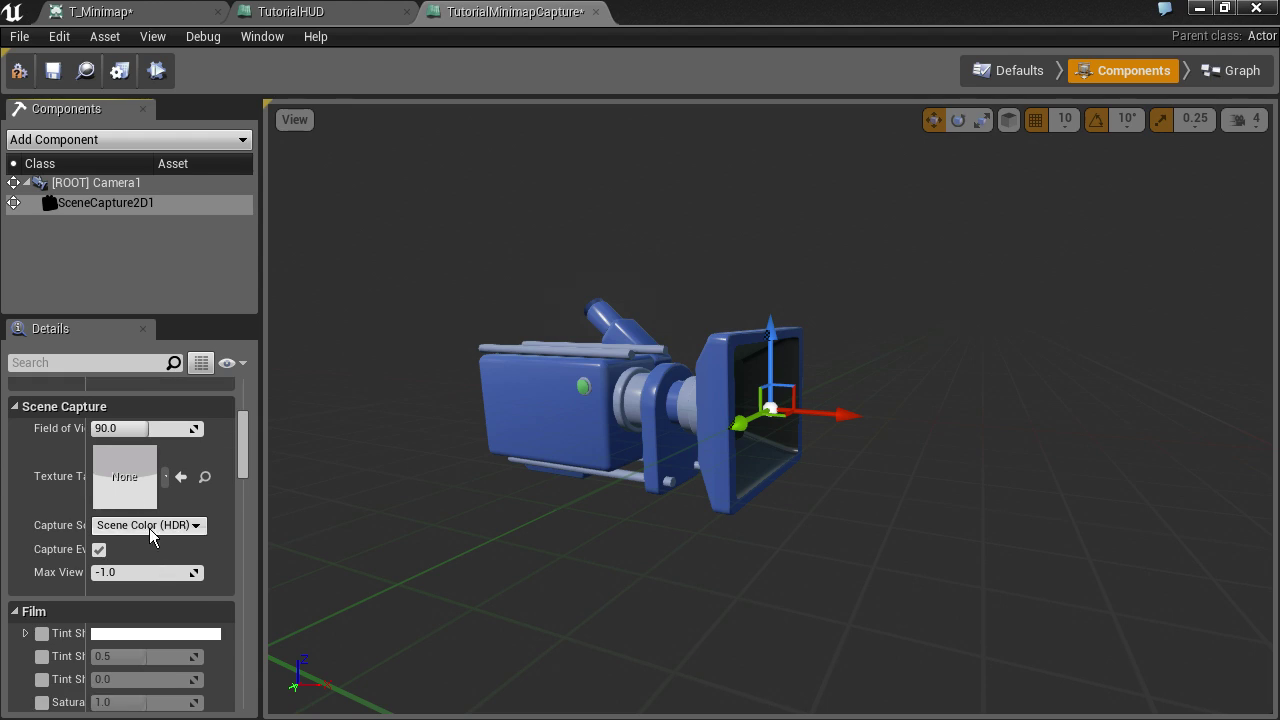
left_click(69, 203)
left_click(71, 182)
left_click(80, 202)
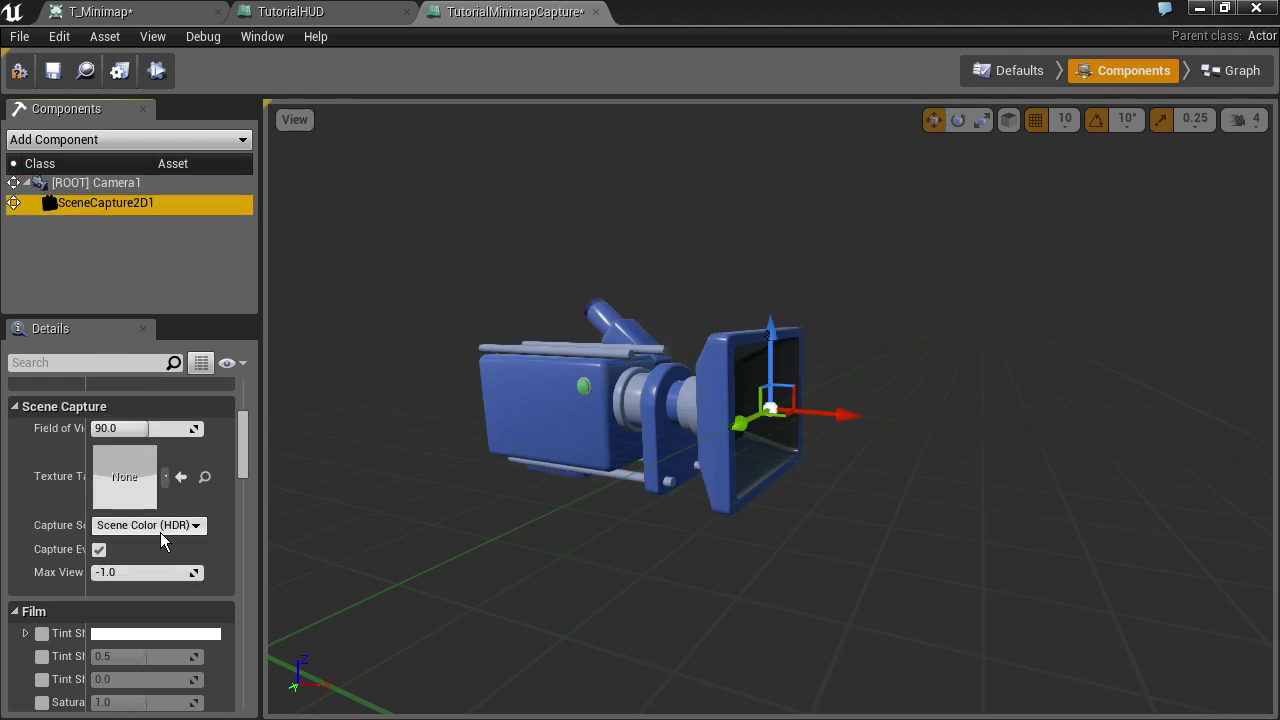
left_click(162, 480)
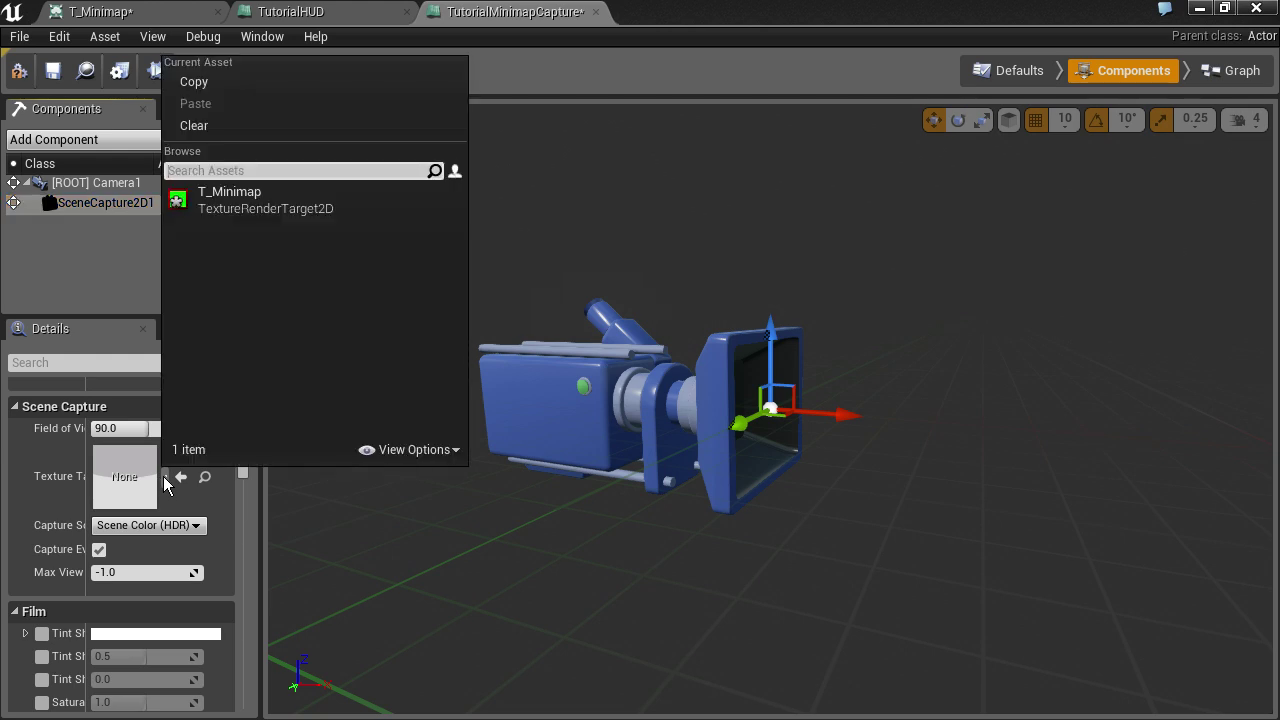
left_click(240, 201)
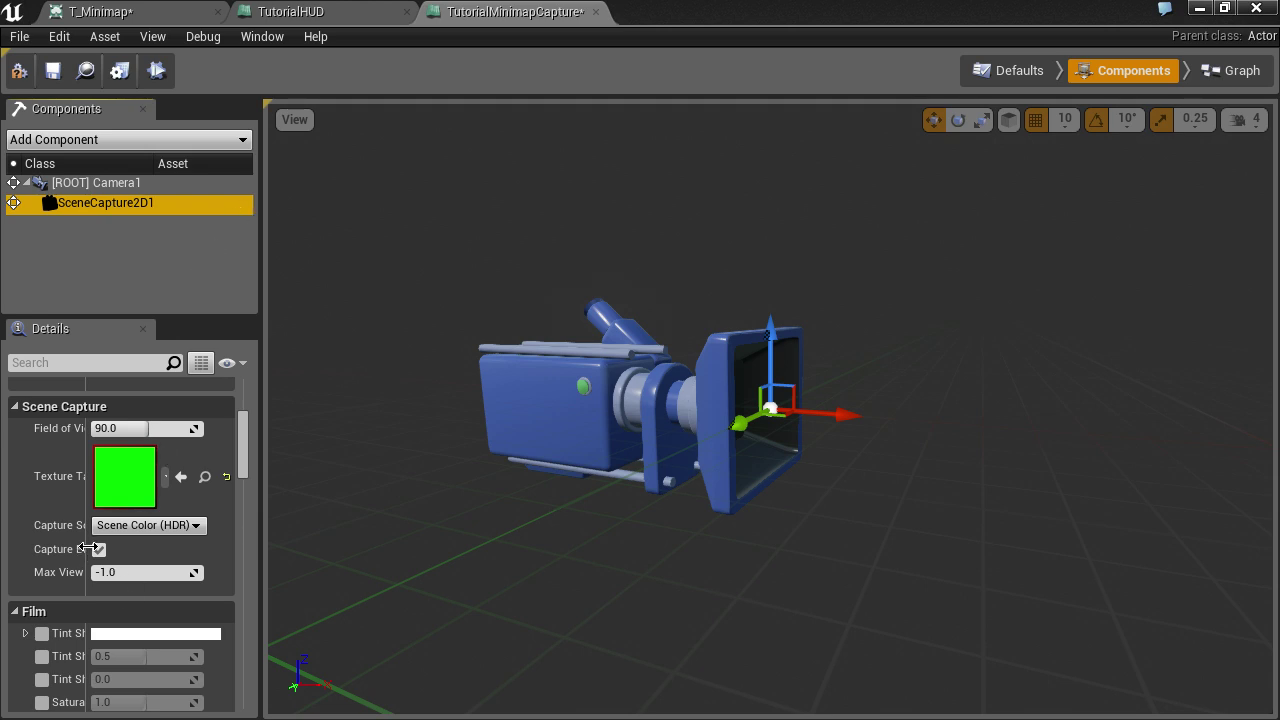
left_click_drag(86, 548, 138, 572)
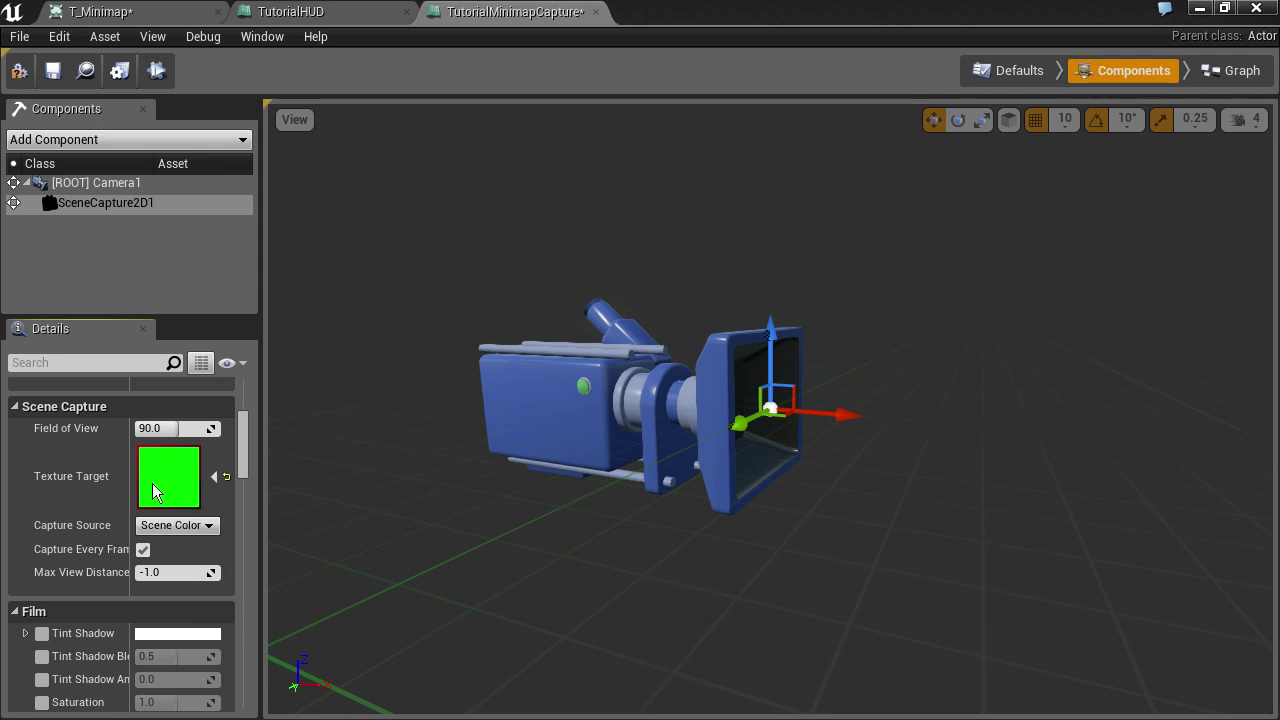
Review the TutorialHUD, TutorialMinimapCapture and T_Minimap editors, then minimize the Blueprint editor window
left_click(300, 14)
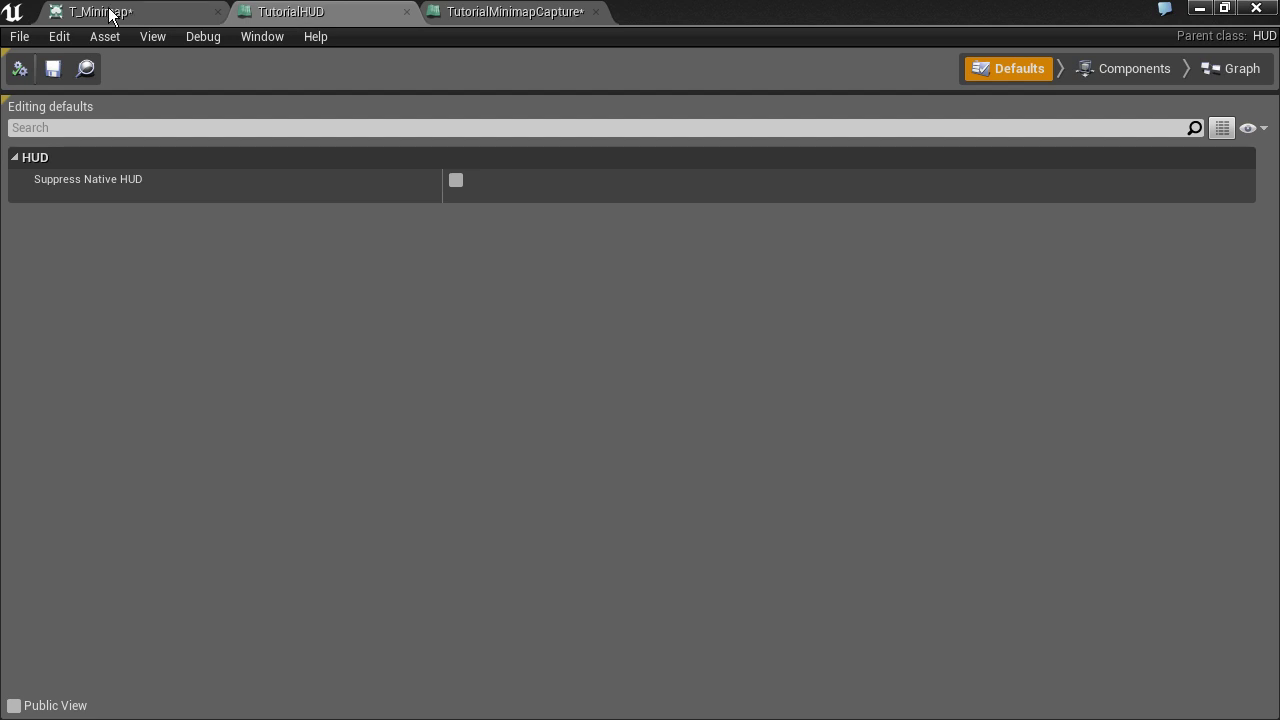
left_click(495, 14)
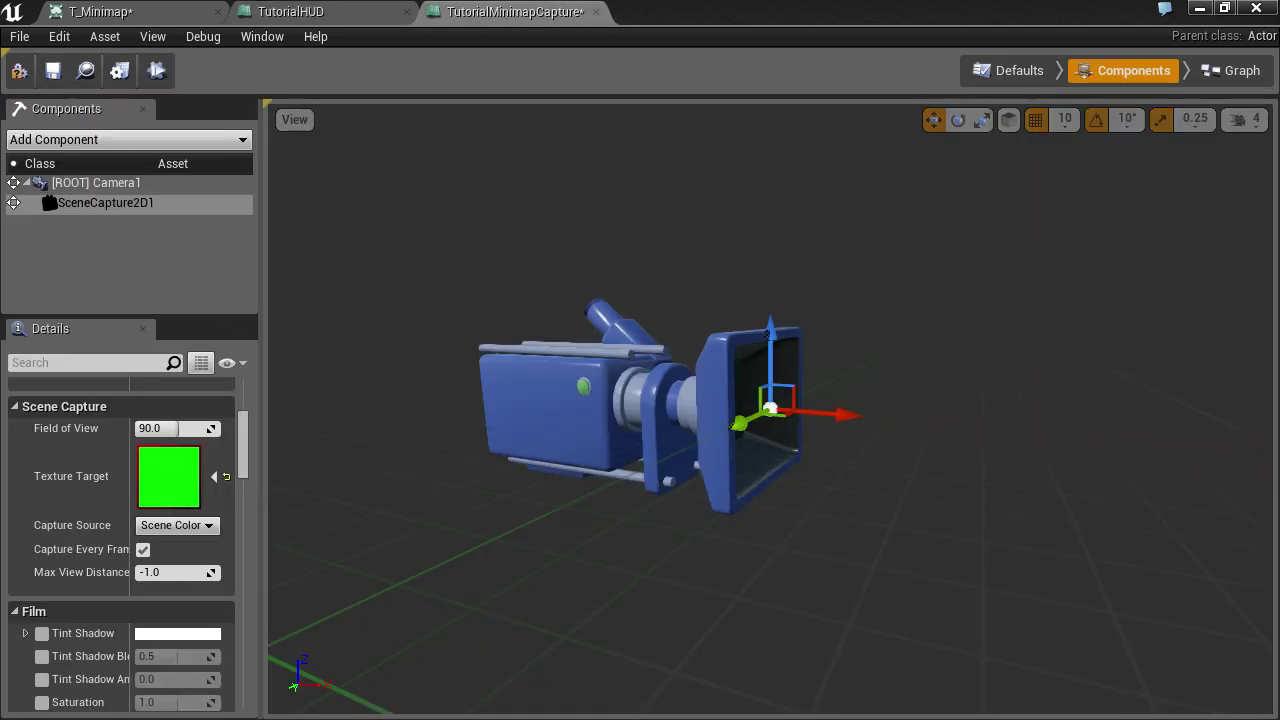
left_click(725, 395)
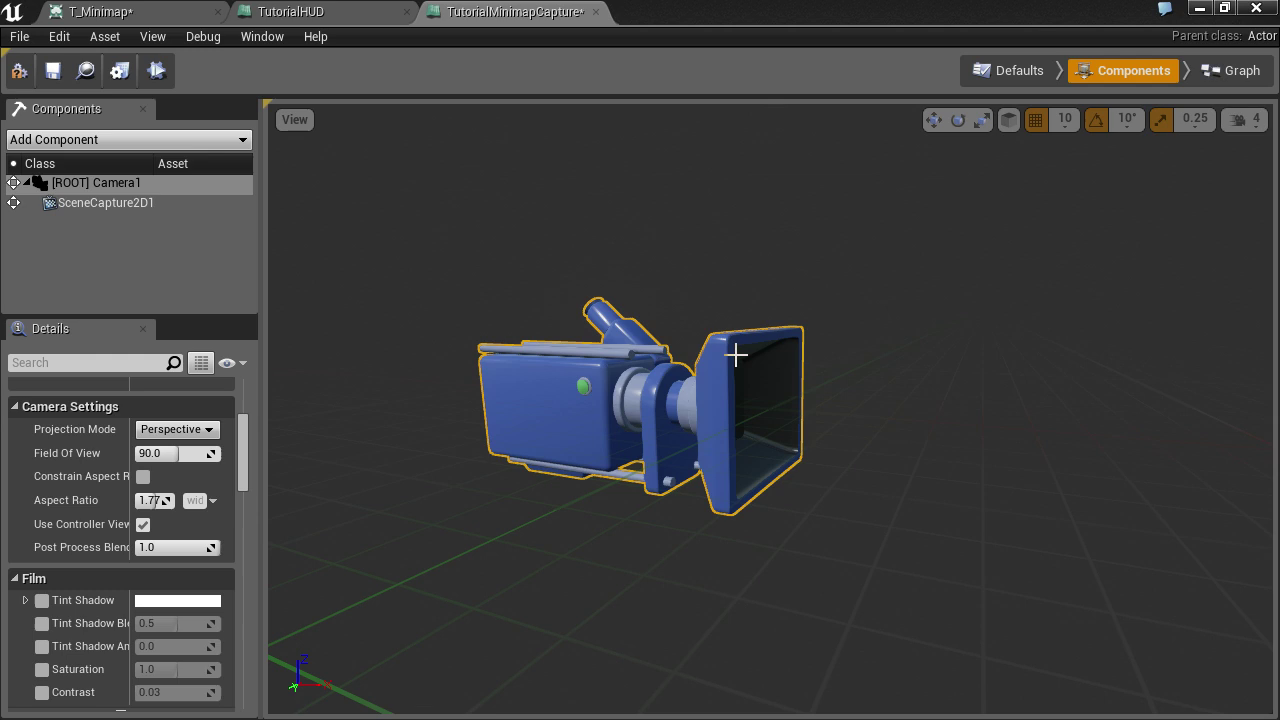
left_click(128, 204)
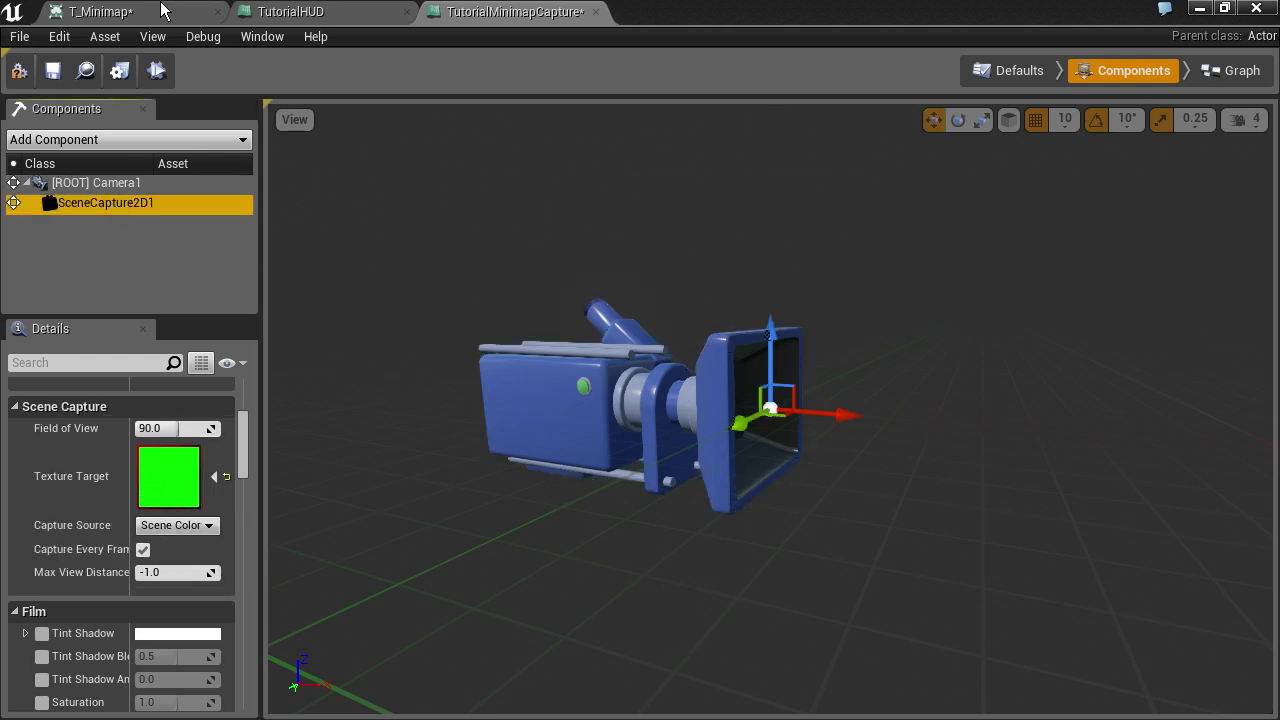
left_click(125, 12)
left_click(319, 11)
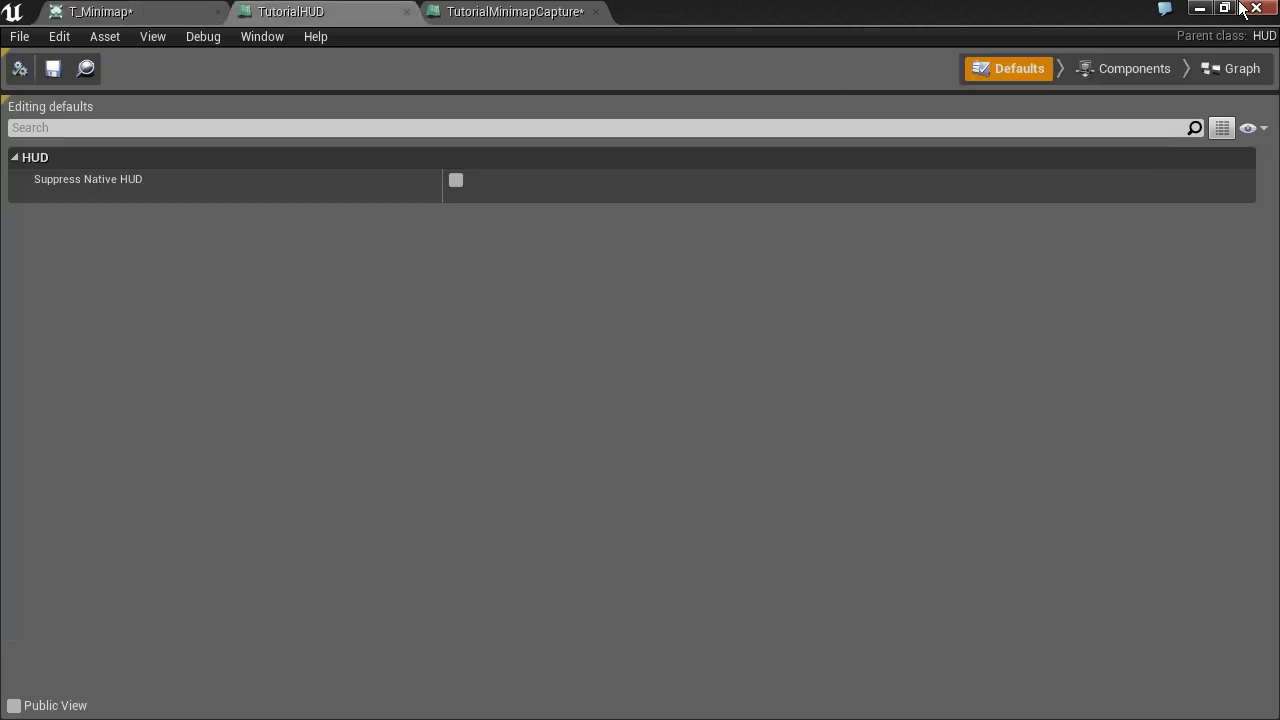
left_click(1197, 10)
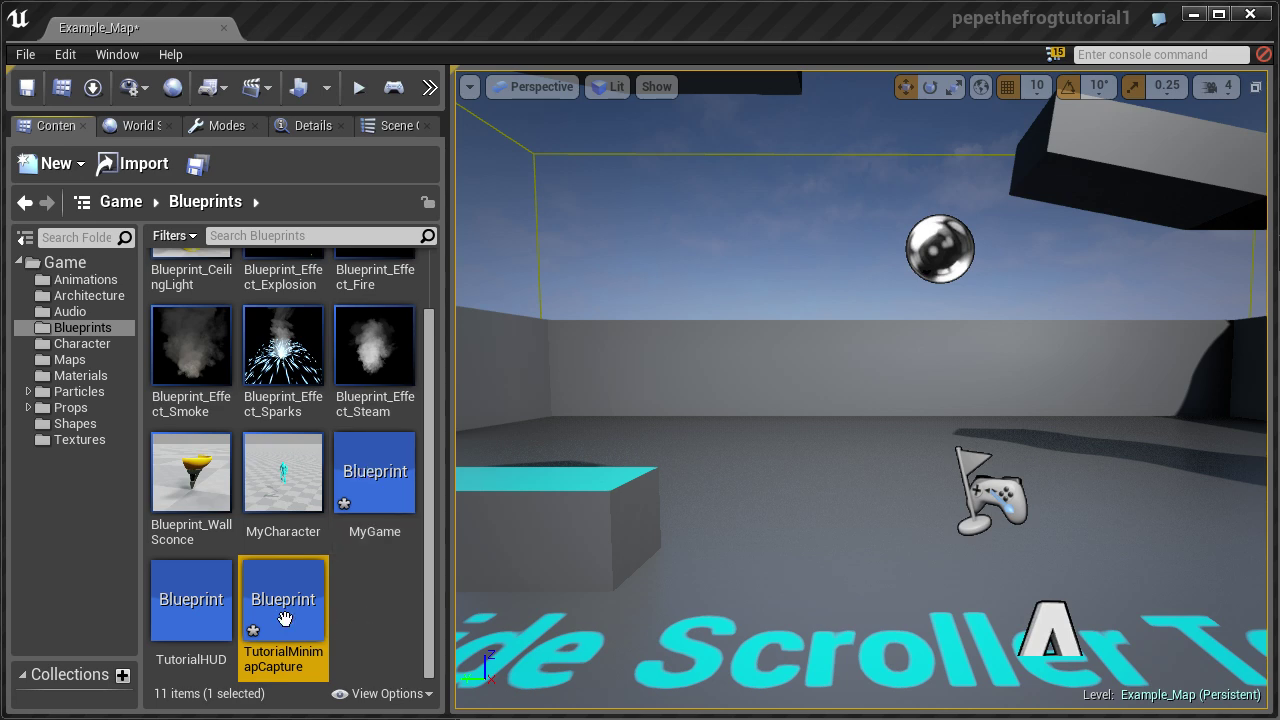
Place a TutorialMinimapCapture actor in the level, raise it, and slide it along Y
left_click_drag(285, 618, 811, 572)
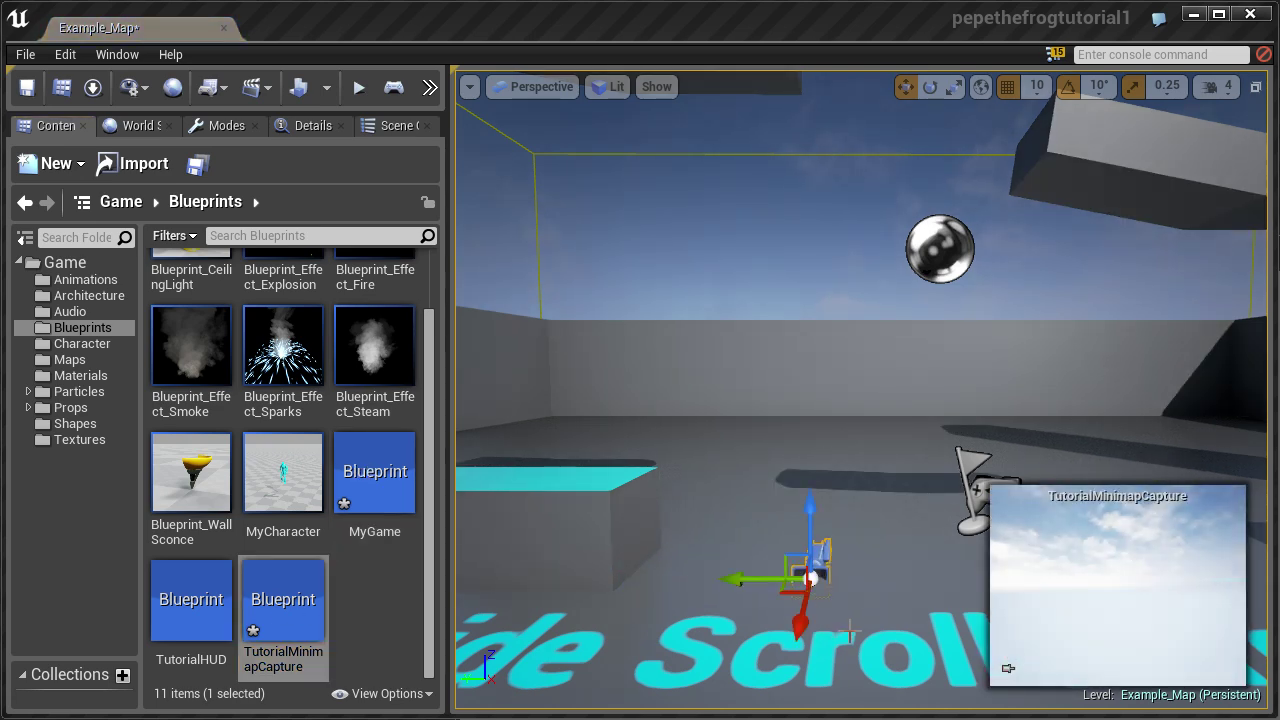
left_click_drag(808, 458, 920, 500, "alt")
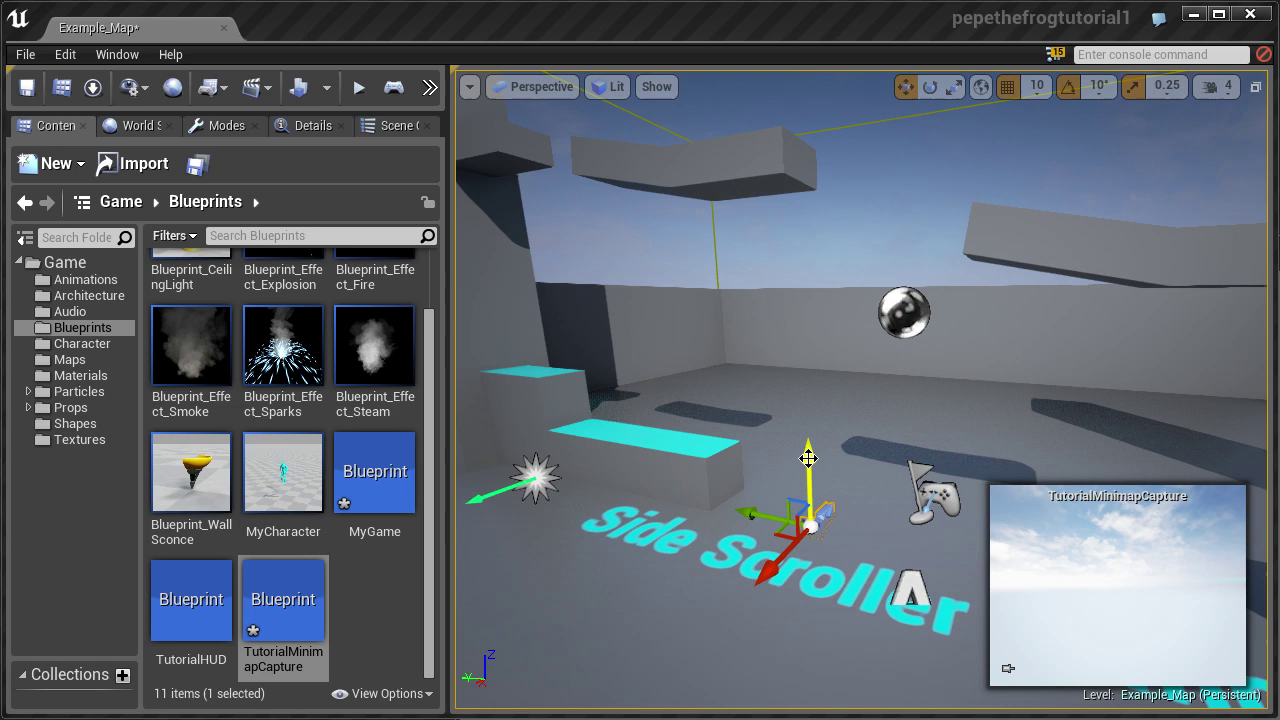
left_click_drag(808, 458, 808, 390)
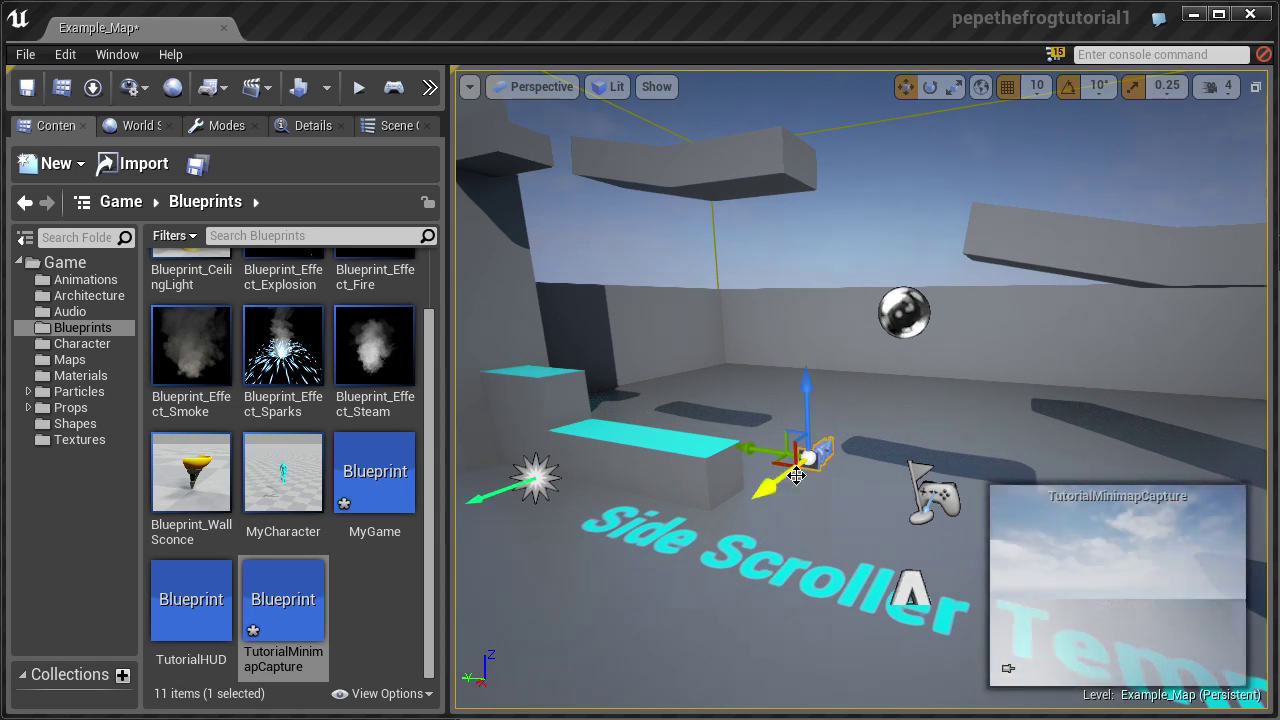
left_click_drag(763, 493, 824, 465, "alt")
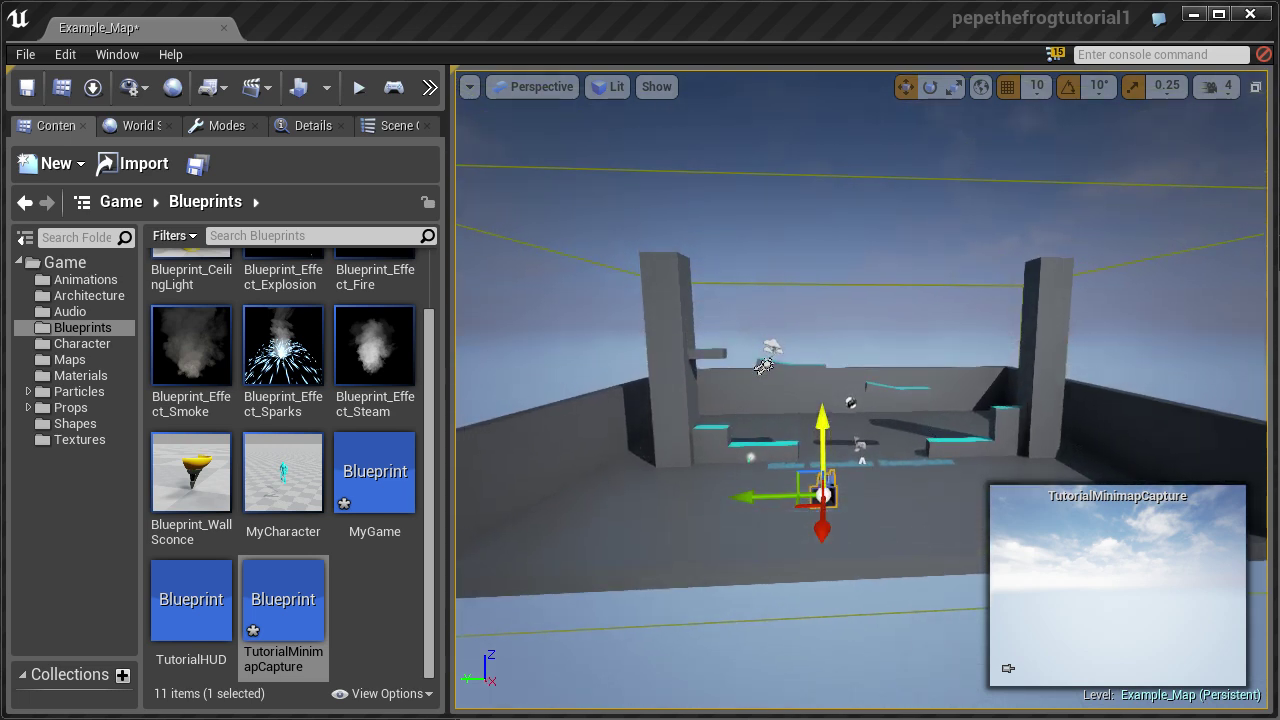
left_click_drag(756, 503, 706, 503, "alt")
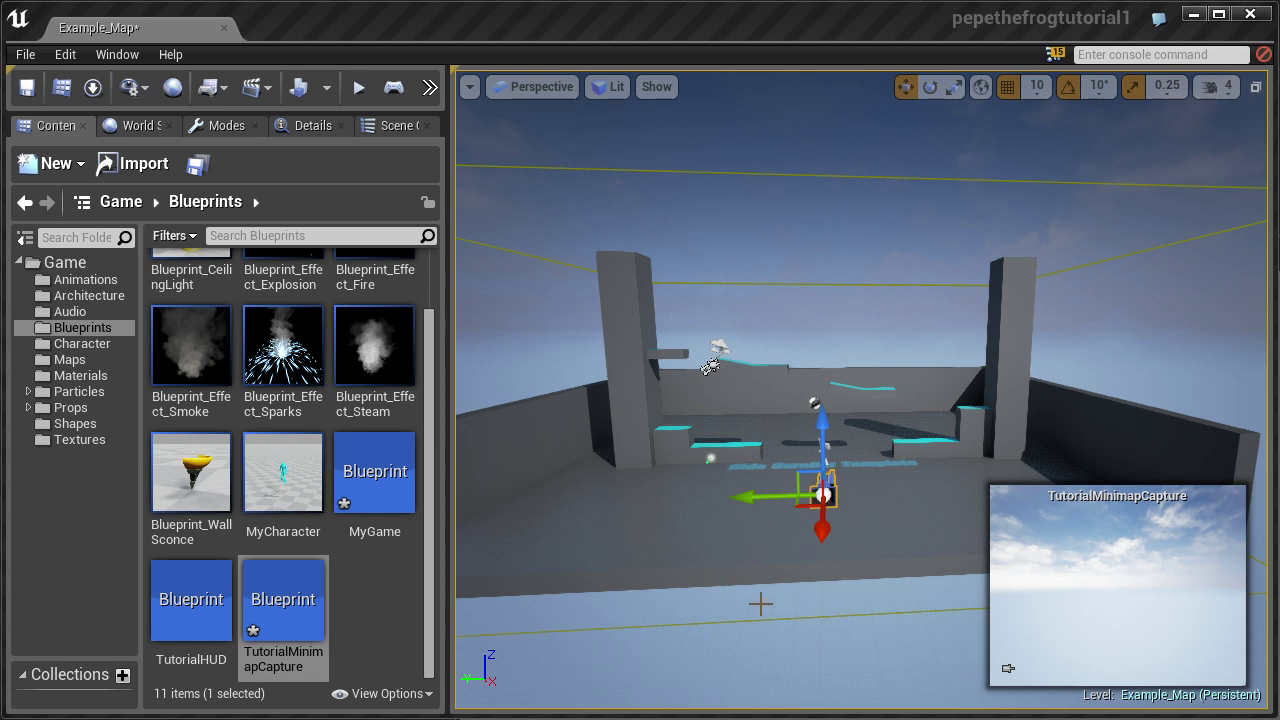
left_click_drag(750, 500, 778, 500, "alt")
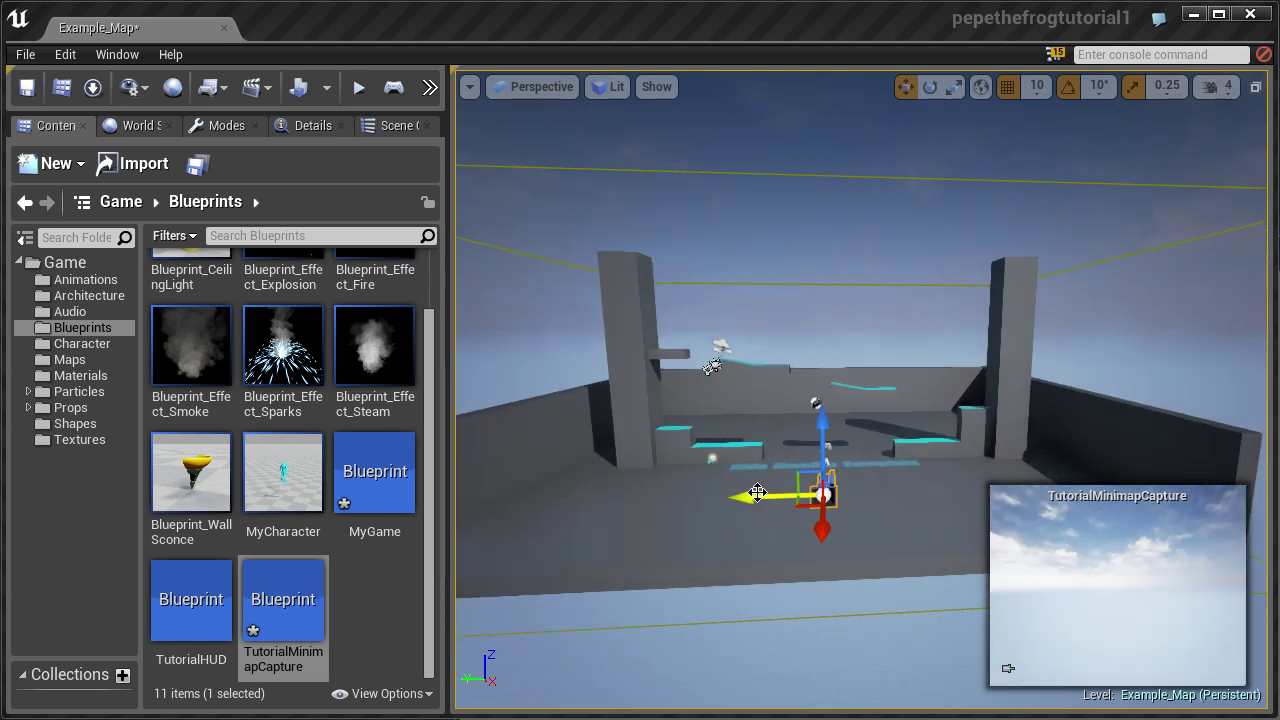
left_click_drag(757, 493, 790, 526)
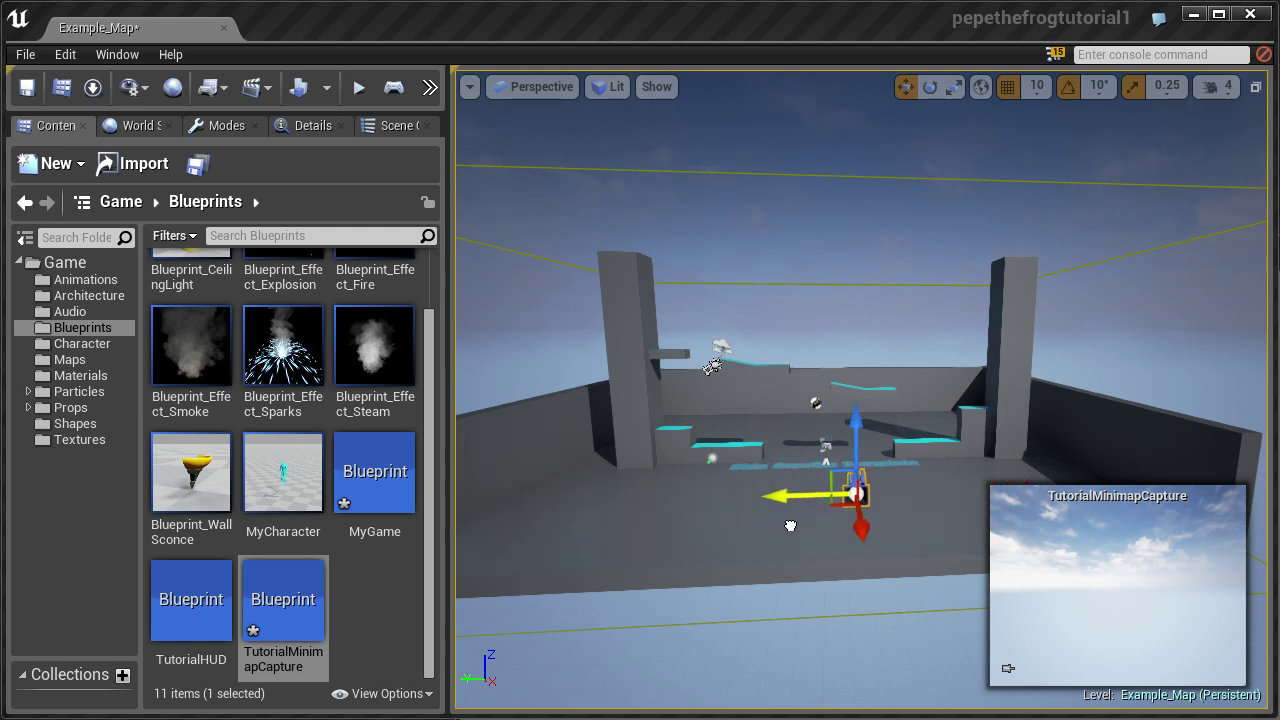
left_click_drag(790, 526, 770, 485, "alt")
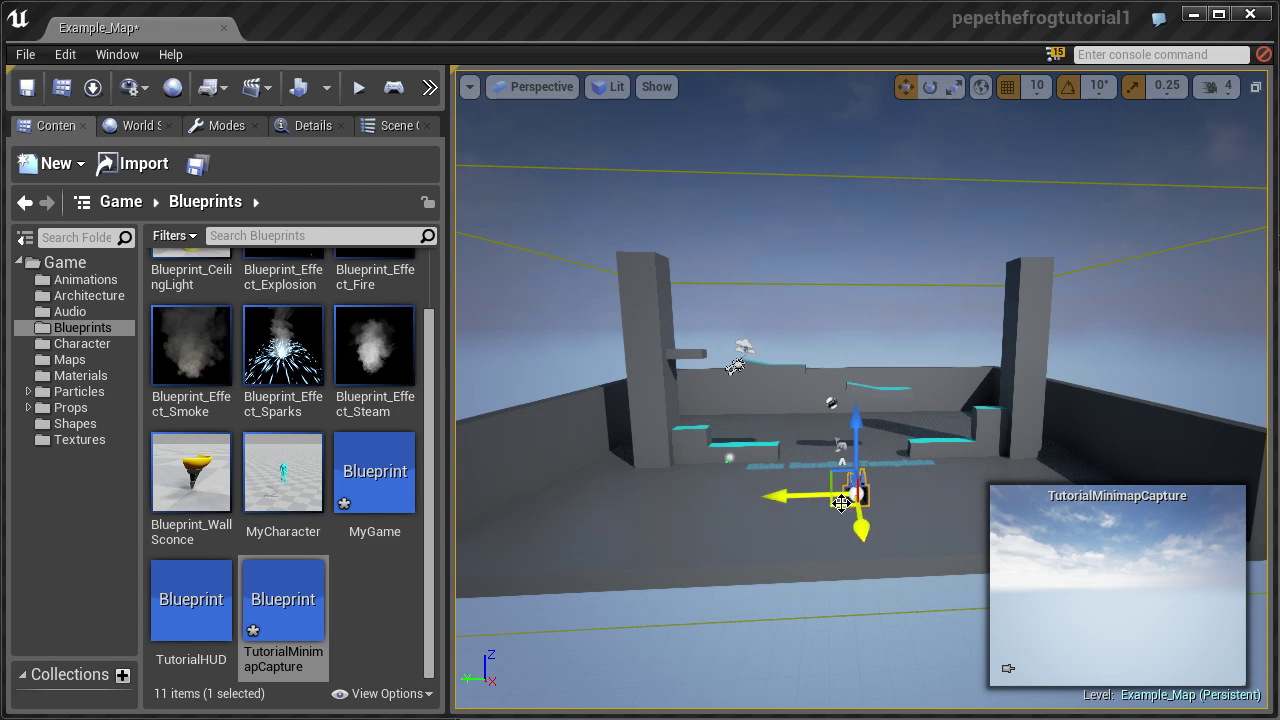
left_click_drag(763, 560, 549, 489, "alt")
Rotate the capture camera to face the level, move it closer, and save the map
key("e")
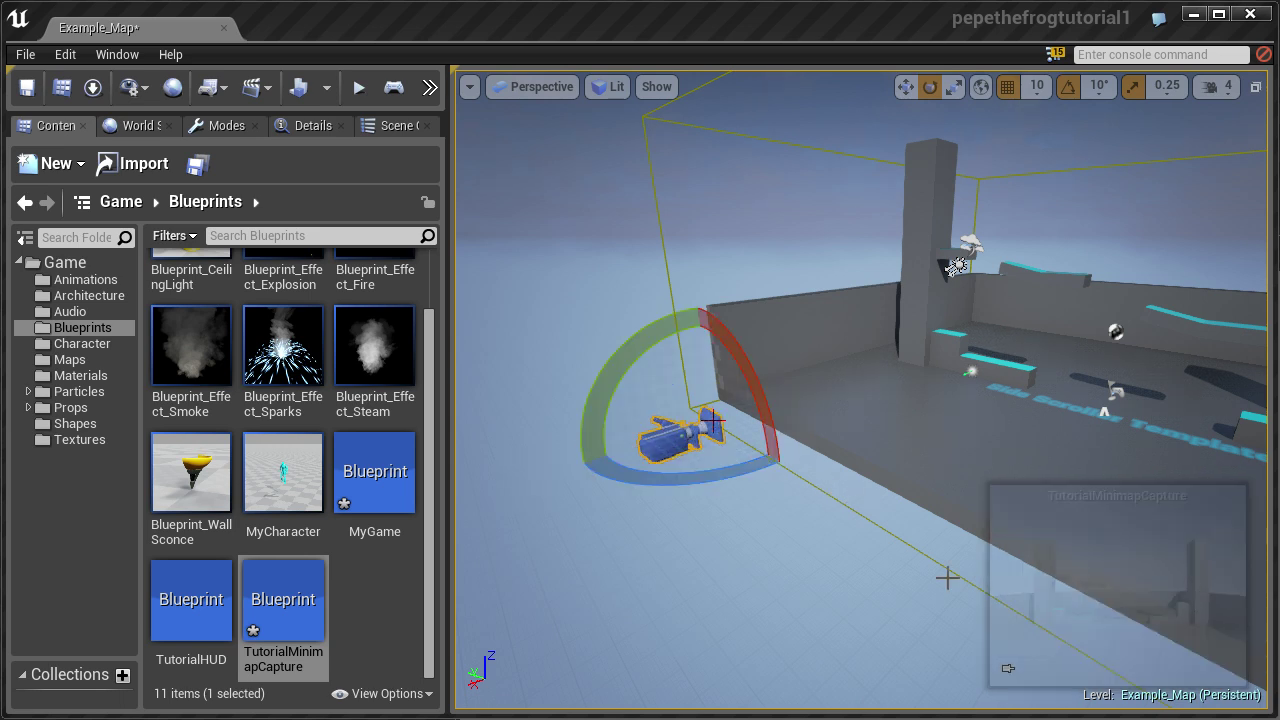
key("Escape")
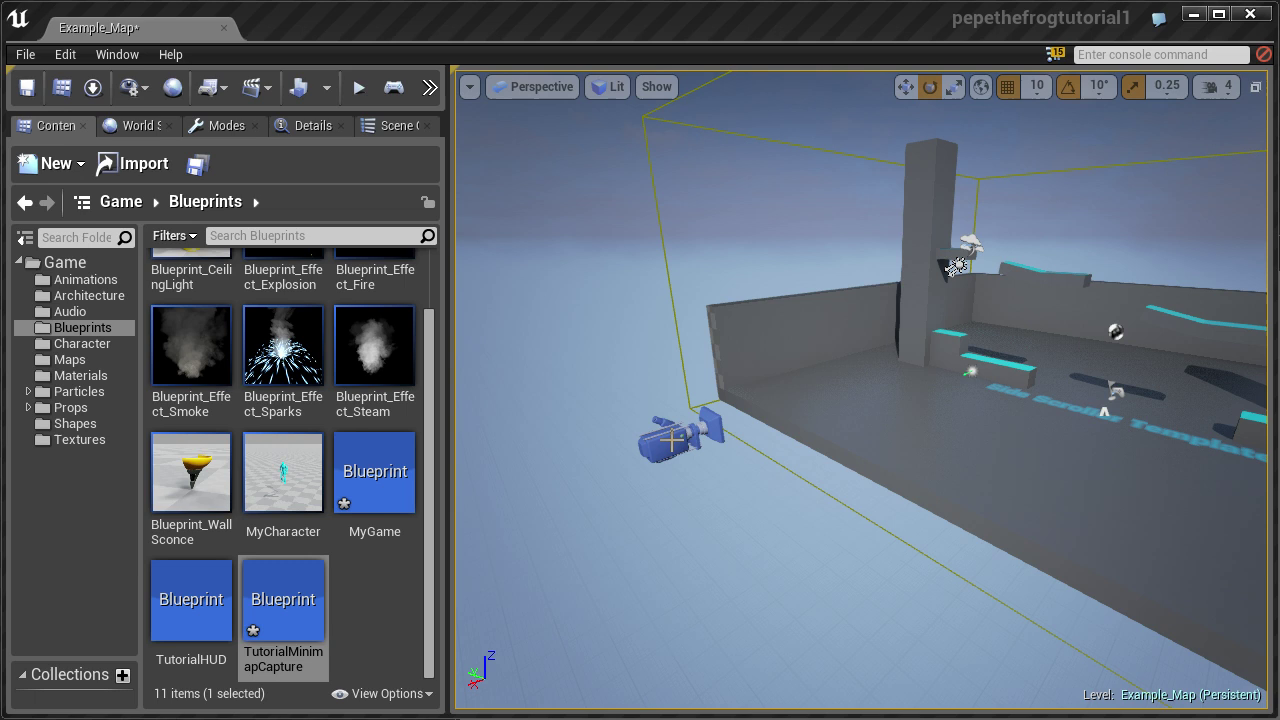
left_click(677, 450)
key("r")
key("w")
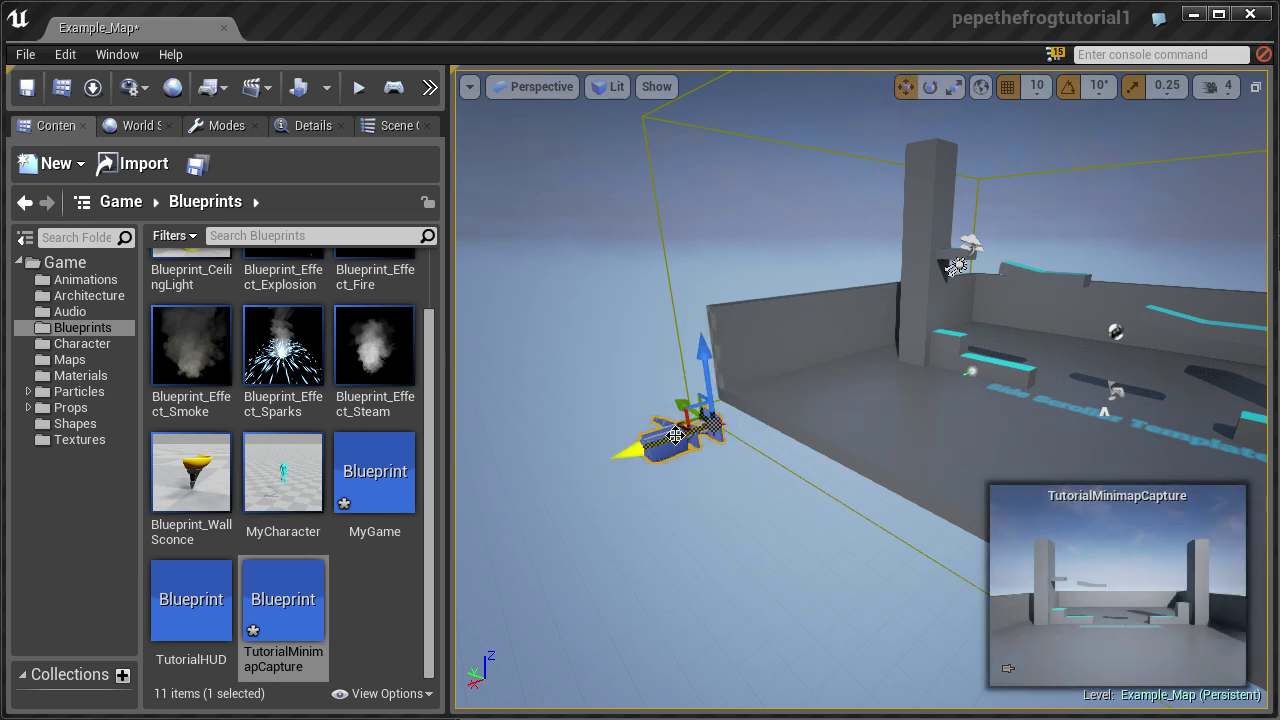
left_click_drag(629, 451, 930, 340)
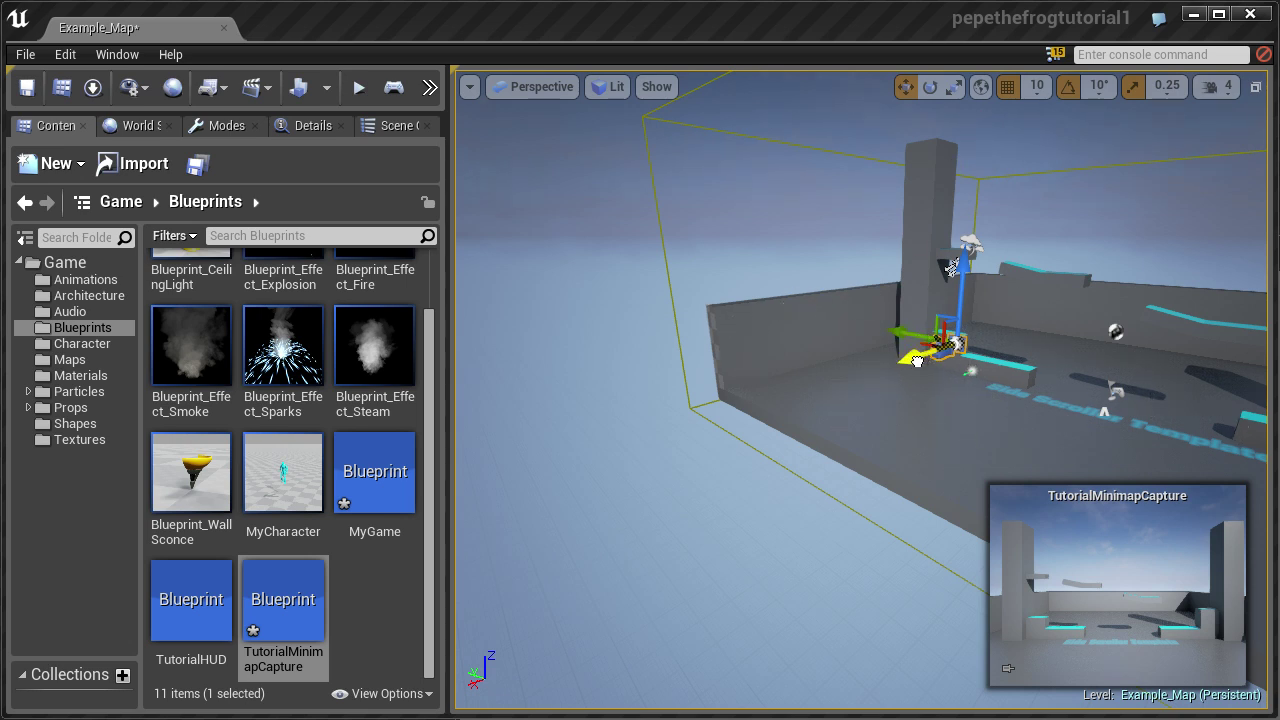
left_click_drag(917, 351, 947, 345)
right_click_drag(947, 345, 673, 343)
left_click(27, 88)
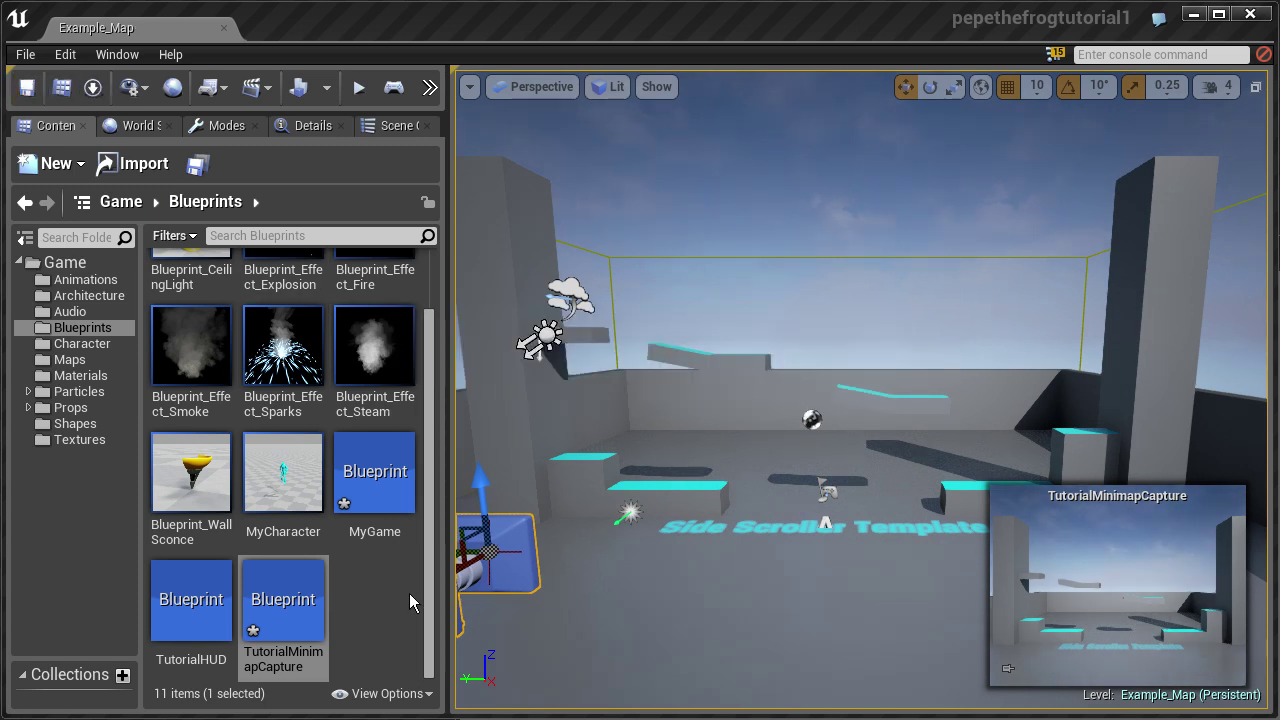
Set the World Settings HUD Class to TutorialHUD
left_click(379, 588)
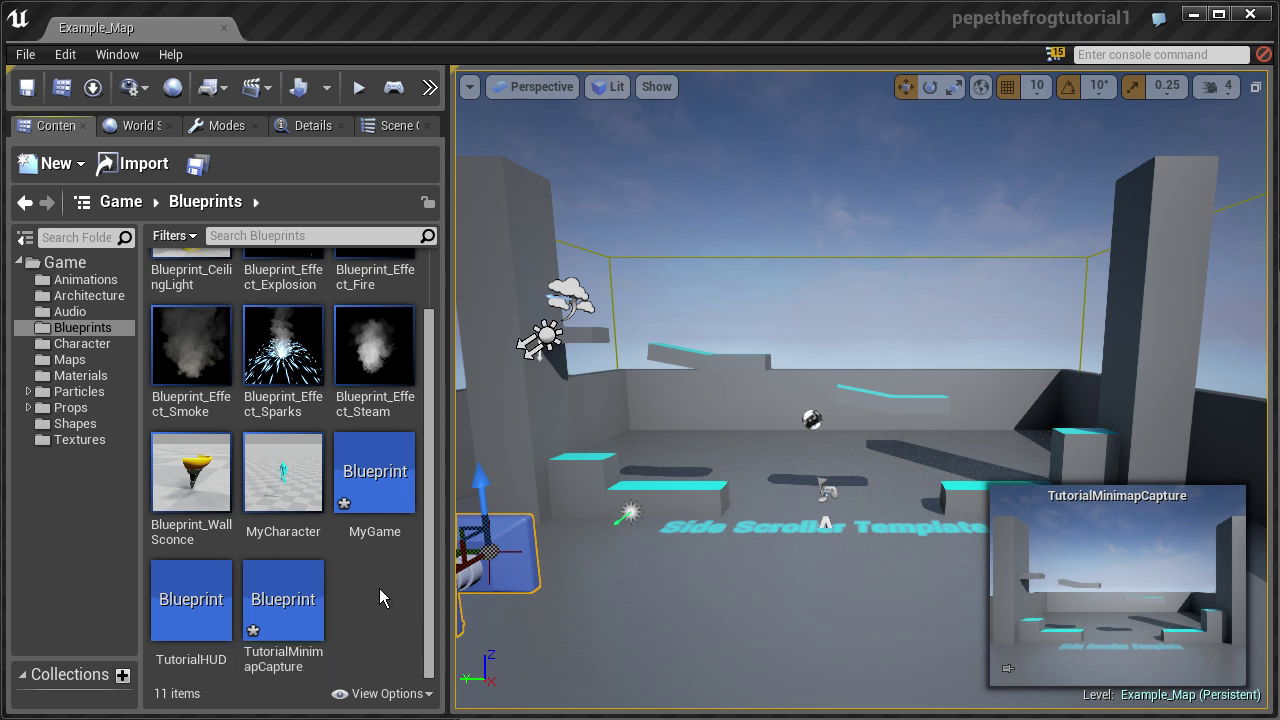
left_click(130, 125)
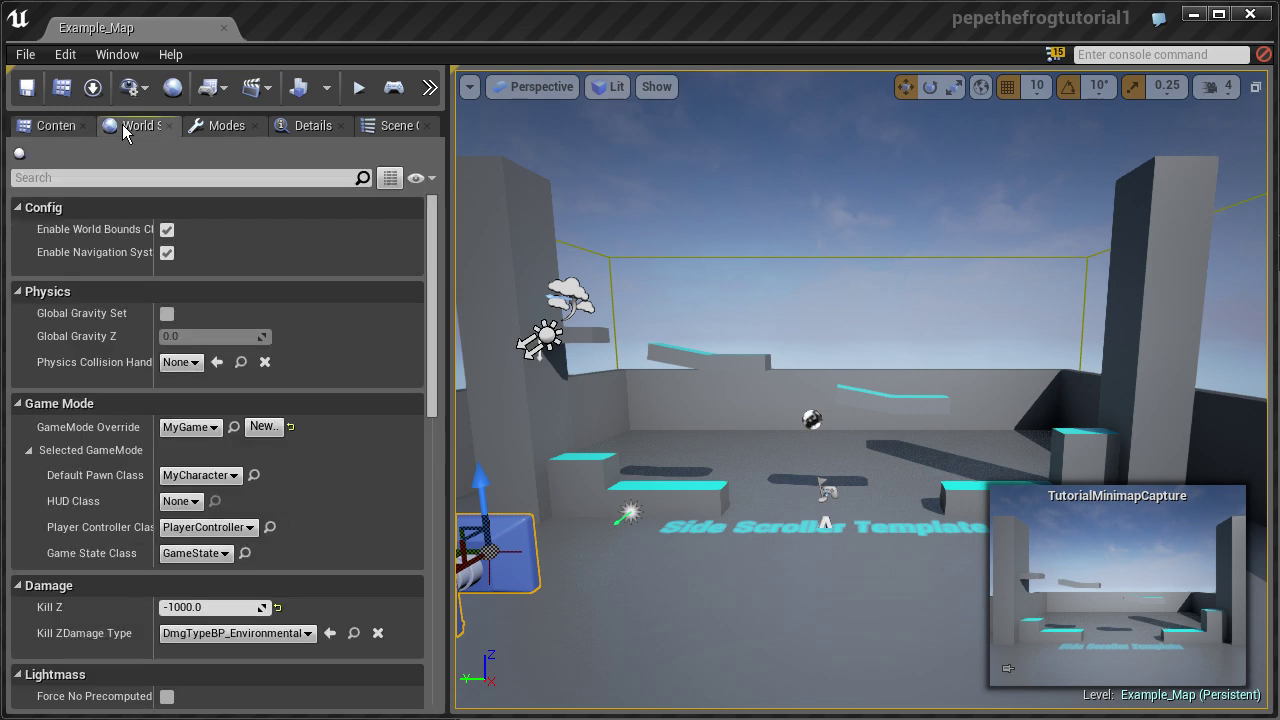
left_click(191, 503)
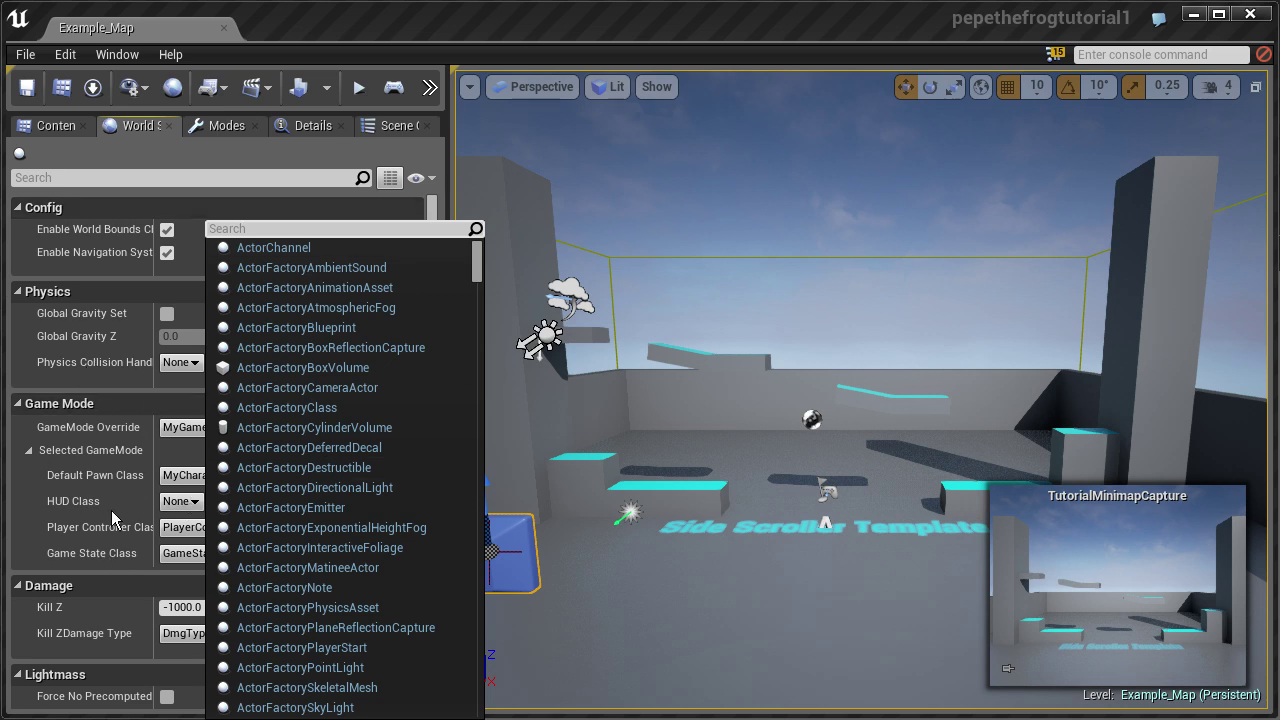
type("tuto")
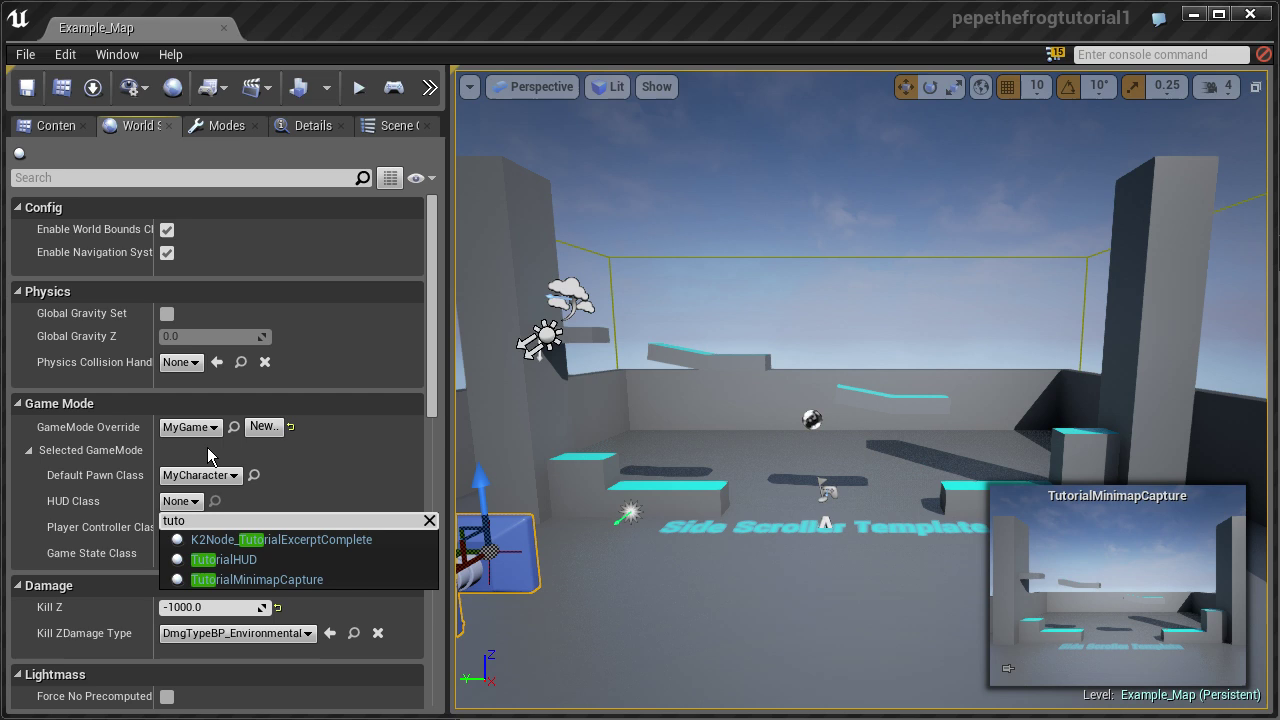
left_click(259, 560)
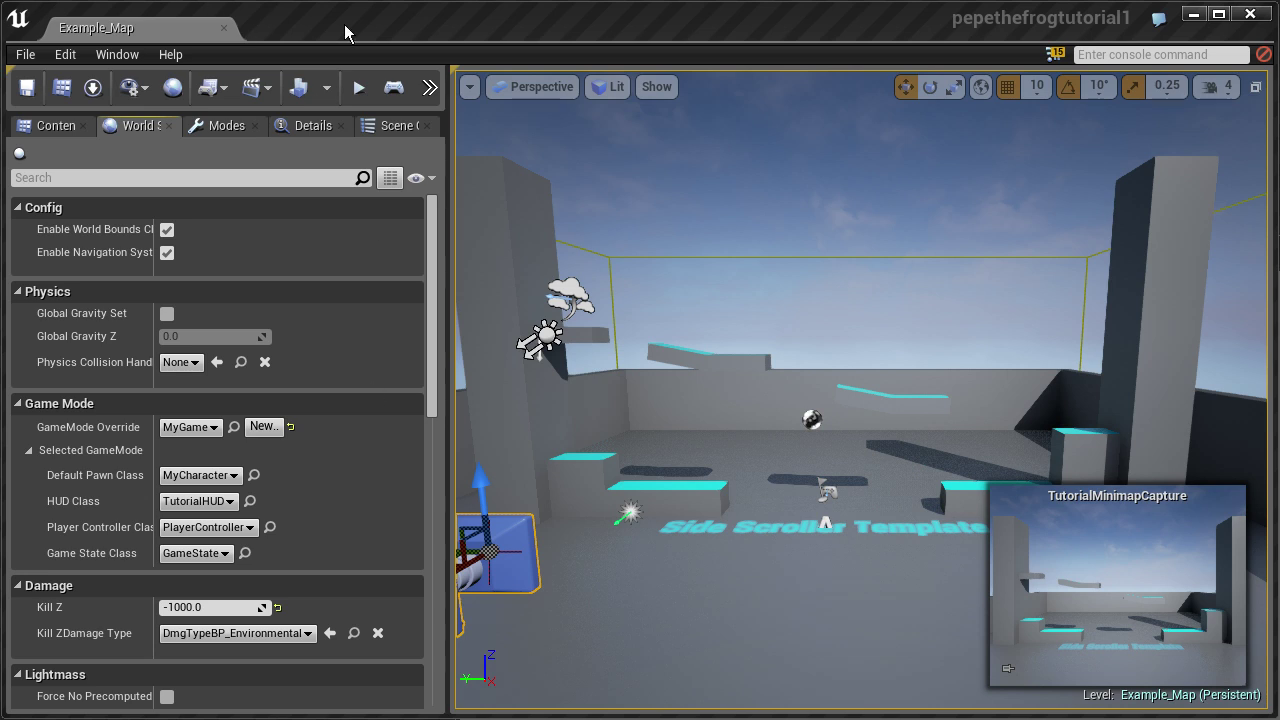
left_click(430, 88)
Play the level, run the character left and right, then stop and minimize the editor
left_click(393, 88)
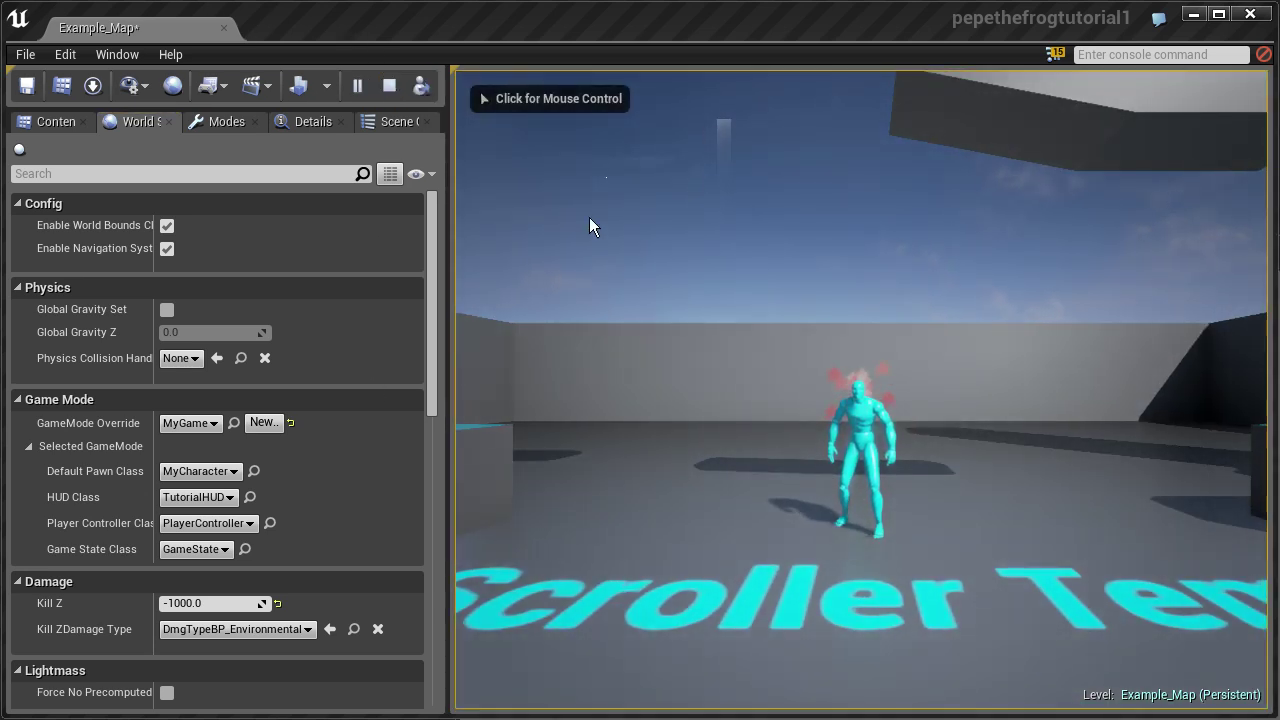
left_click(589, 226)
key("a")
key("d")
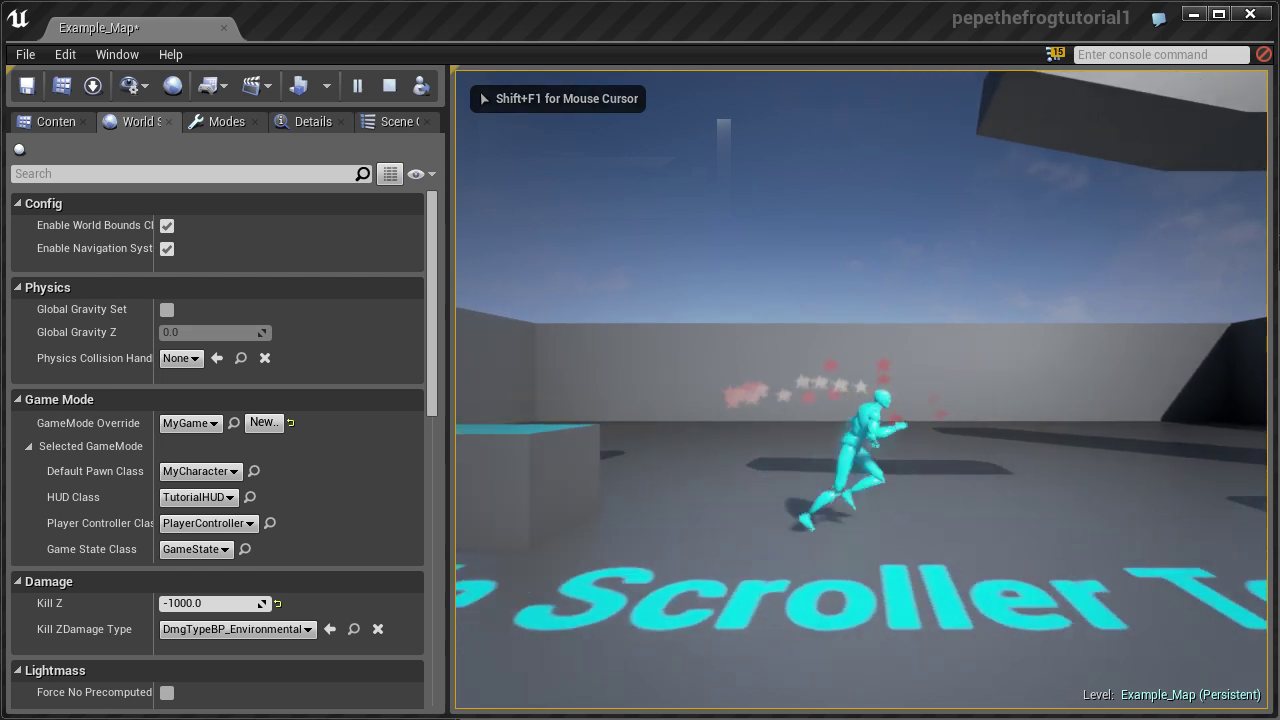
key("Escape")
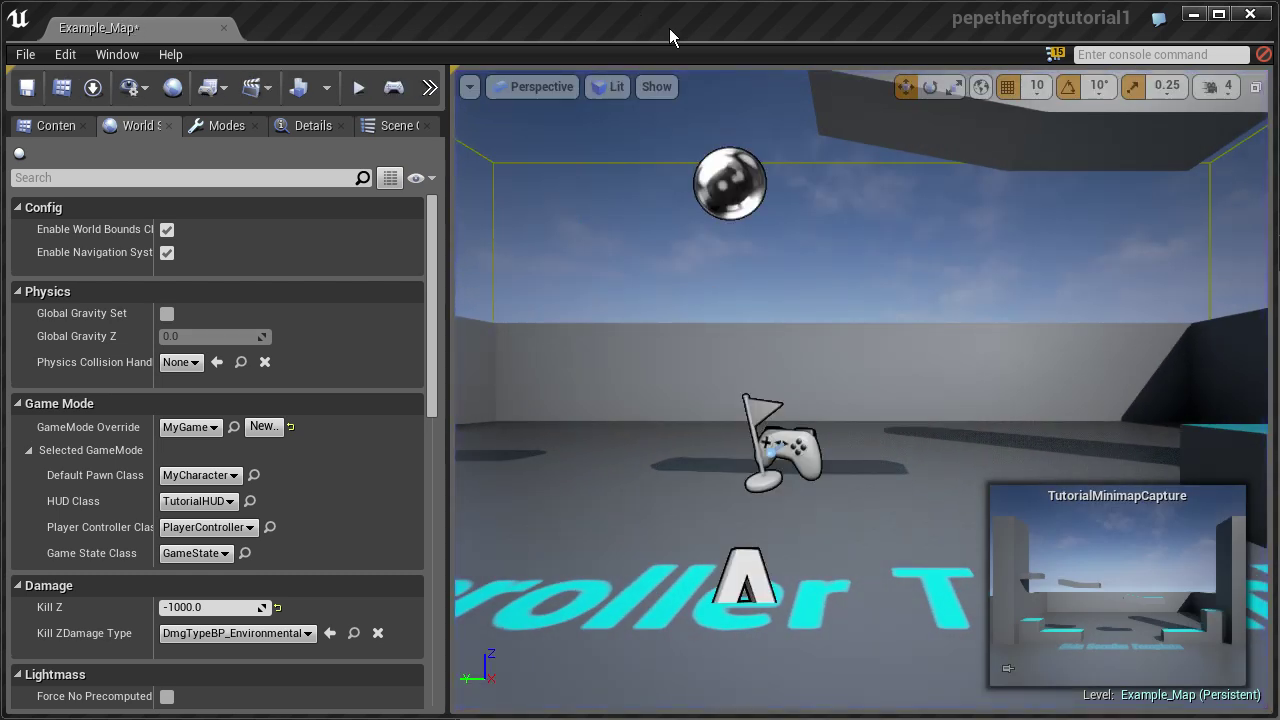
left_click(1194, 14)
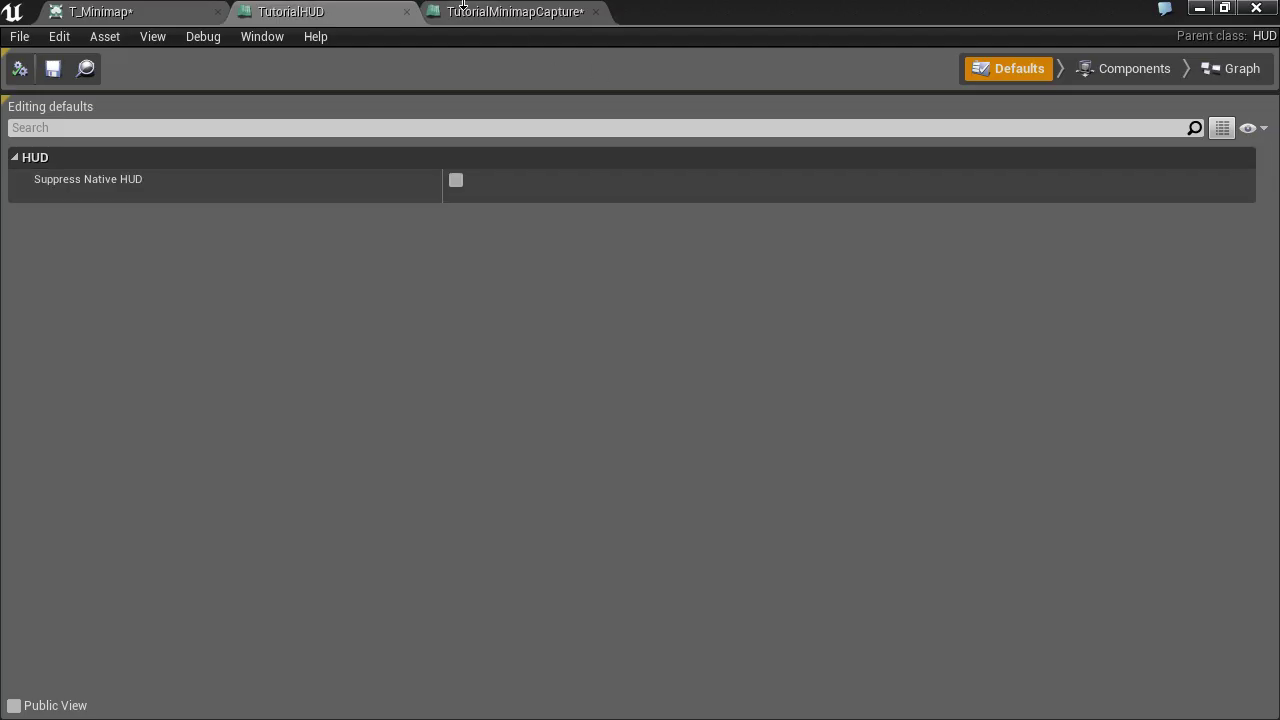
Open the TutorialHUD event graph and expand the Draw Texture node's extra pins
left_click(488, 12)
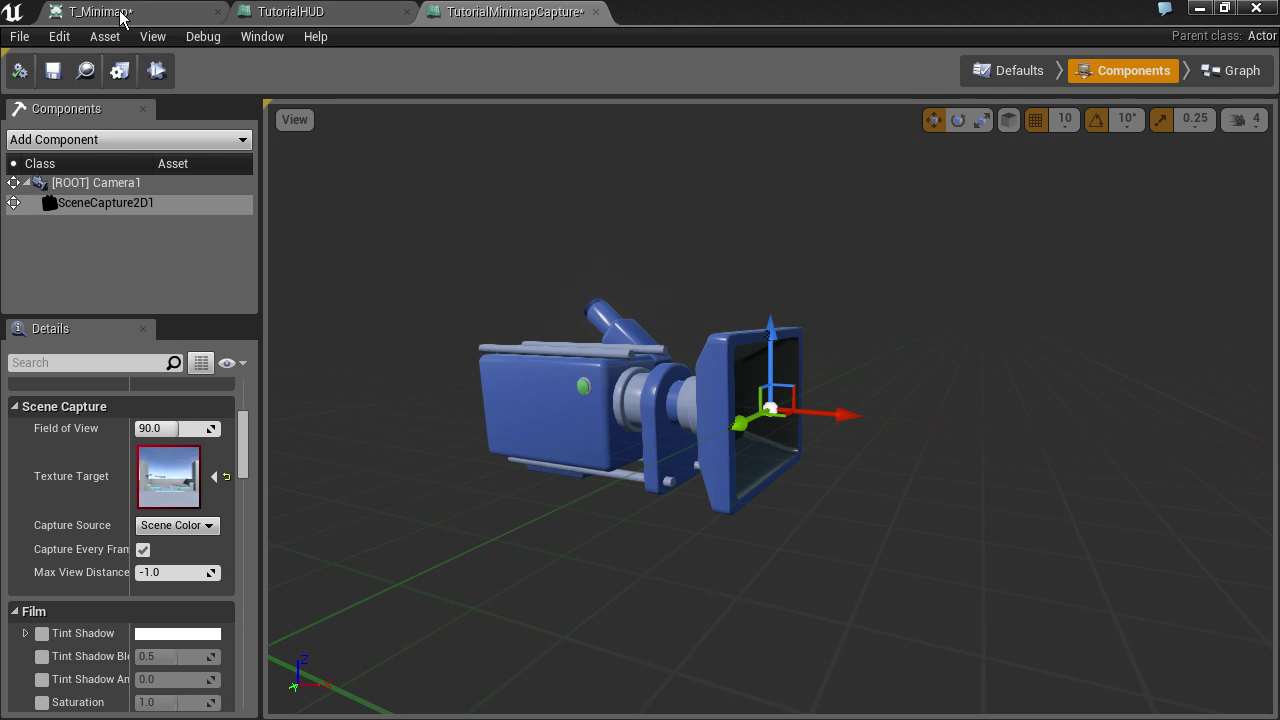
left_click(319, 14)
left_click(1134, 70)
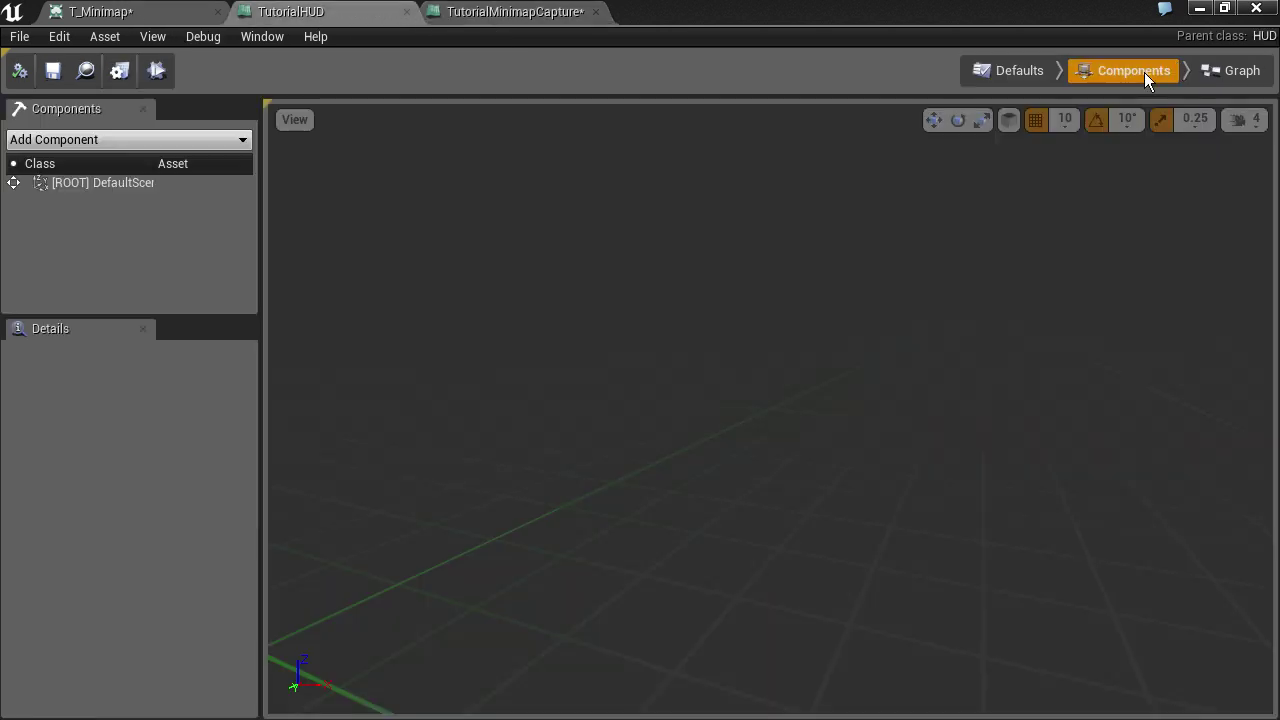
left_click(1240, 69)
left_click(684, 237)
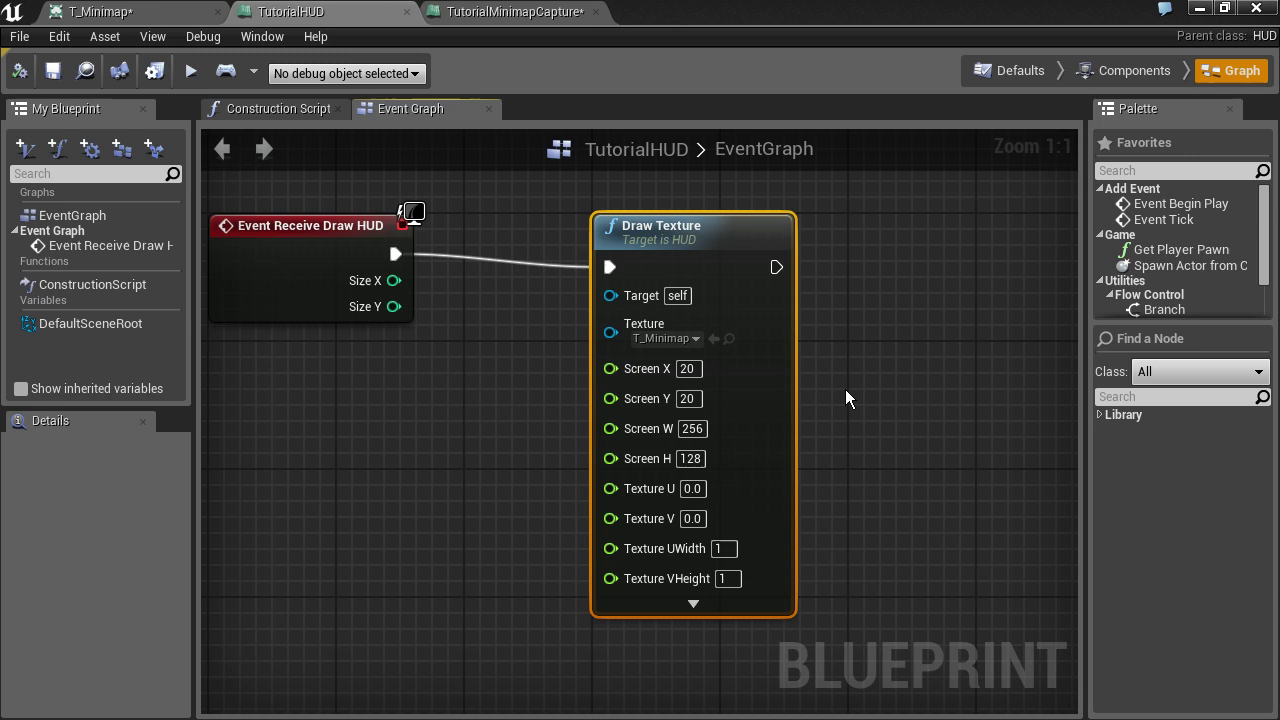
left_click(694, 605)
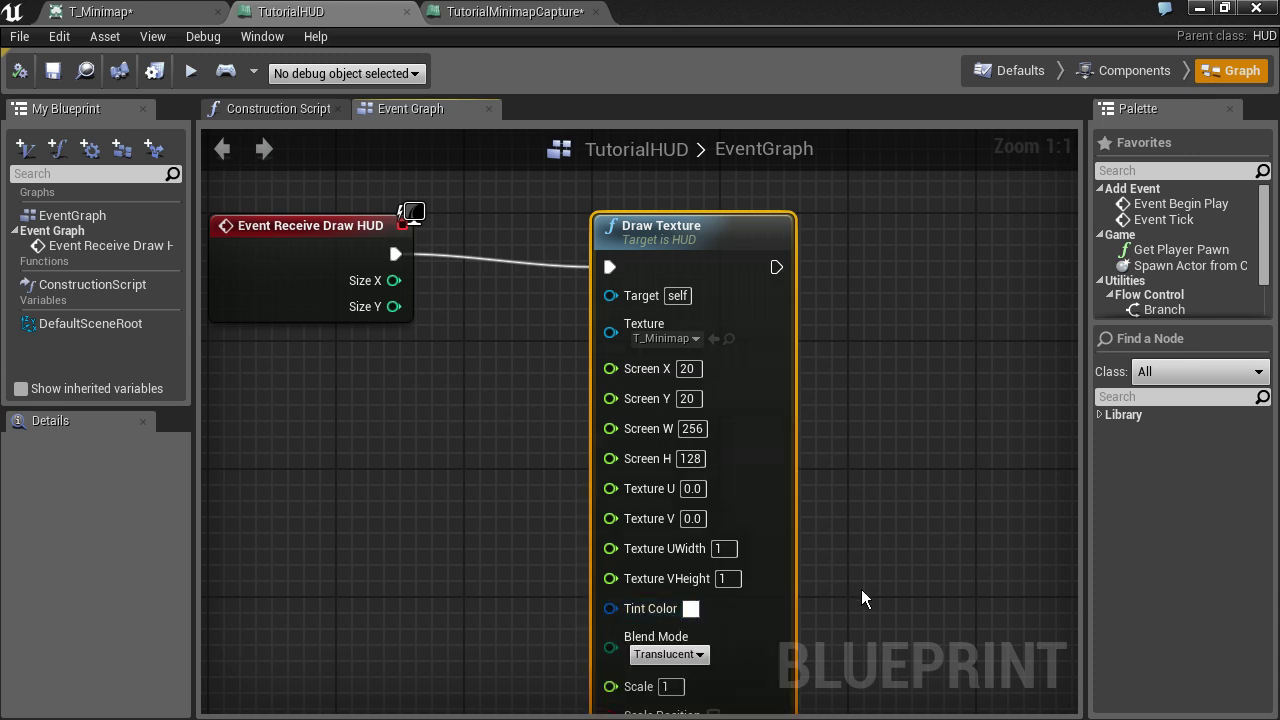
Set the Draw Texture blend mode to Opaque and view the T_Minimap render target
scroll(861, 589, "down", 3)
scroll(669, 701, "up", 3)
mouse_move(700, 694)
right_mouse_down()
mouse_move(567, 282)
mouse_move(549, 270)
right_mouse_up()
left_click(739, 514)
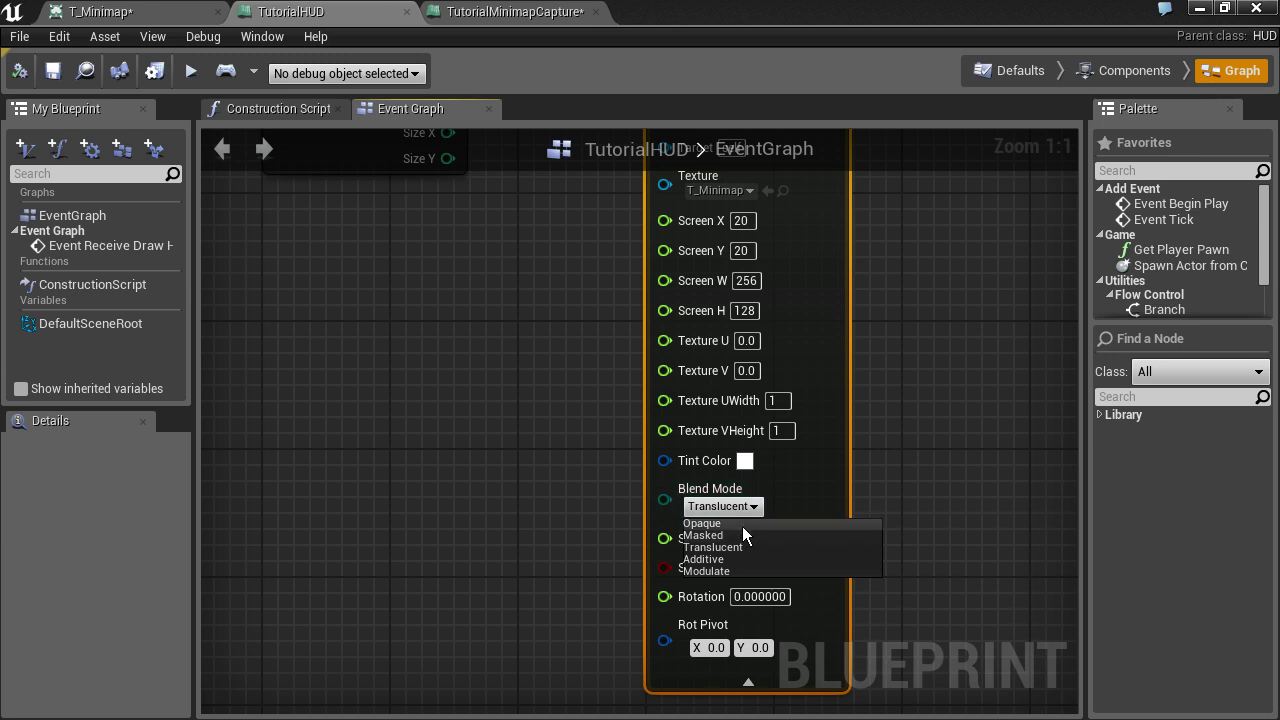
left_click(742, 525)
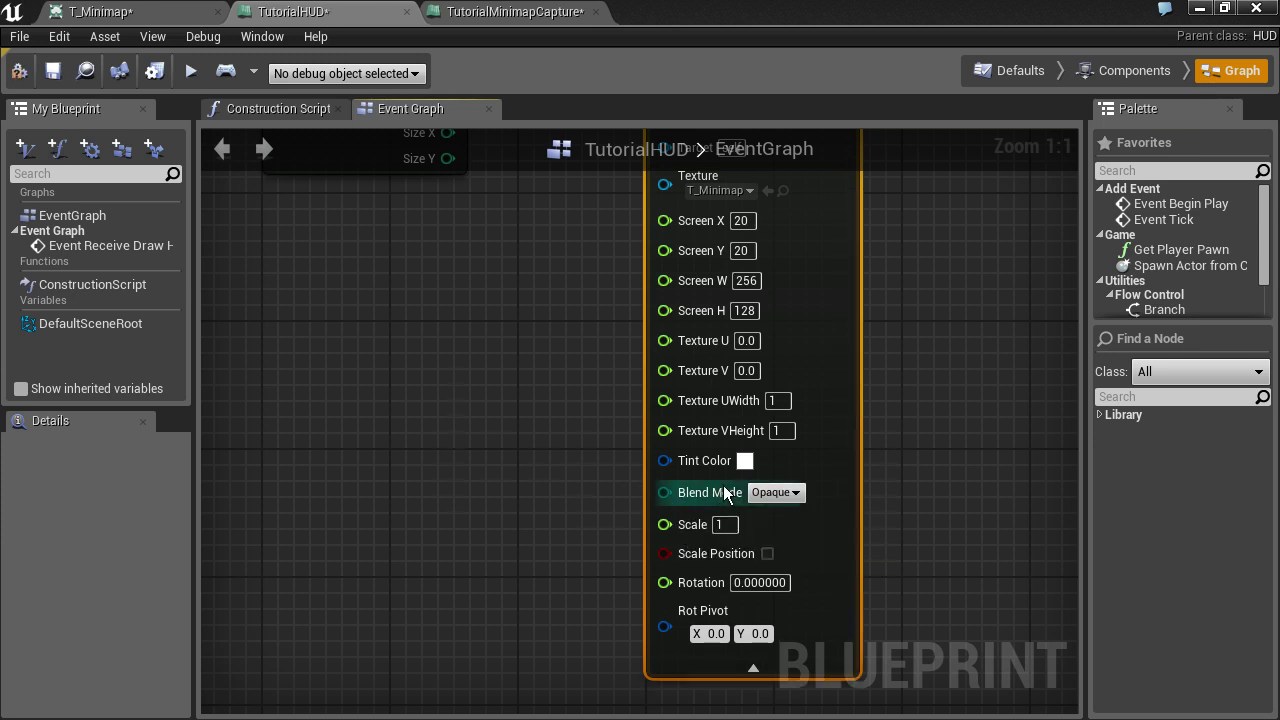
mouse_move(423, 388)
right_mouse_down()
mouse_move(649, 418)
mouse_move(314, 323)
mouse_move(236, 597)
mouse_move(374, 560)
mouse_move(394, 526)
mouse_move(386, 360)
mouse_move(358, 352)
right_mouse_up()
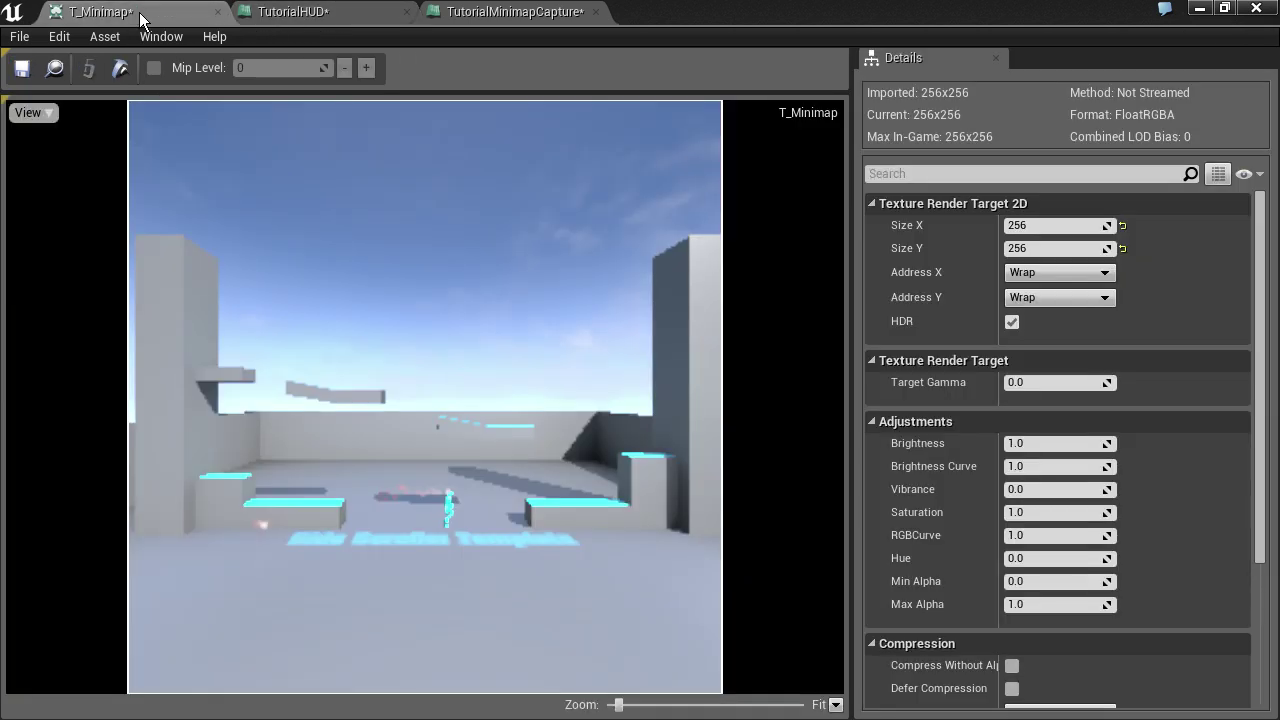
left_click(139, 12)
Check TutorialMinimapCapture and the TutorialHUD event graph, then minimize the blueprint editor
left_click(498, 12)
left_click(292, 12)
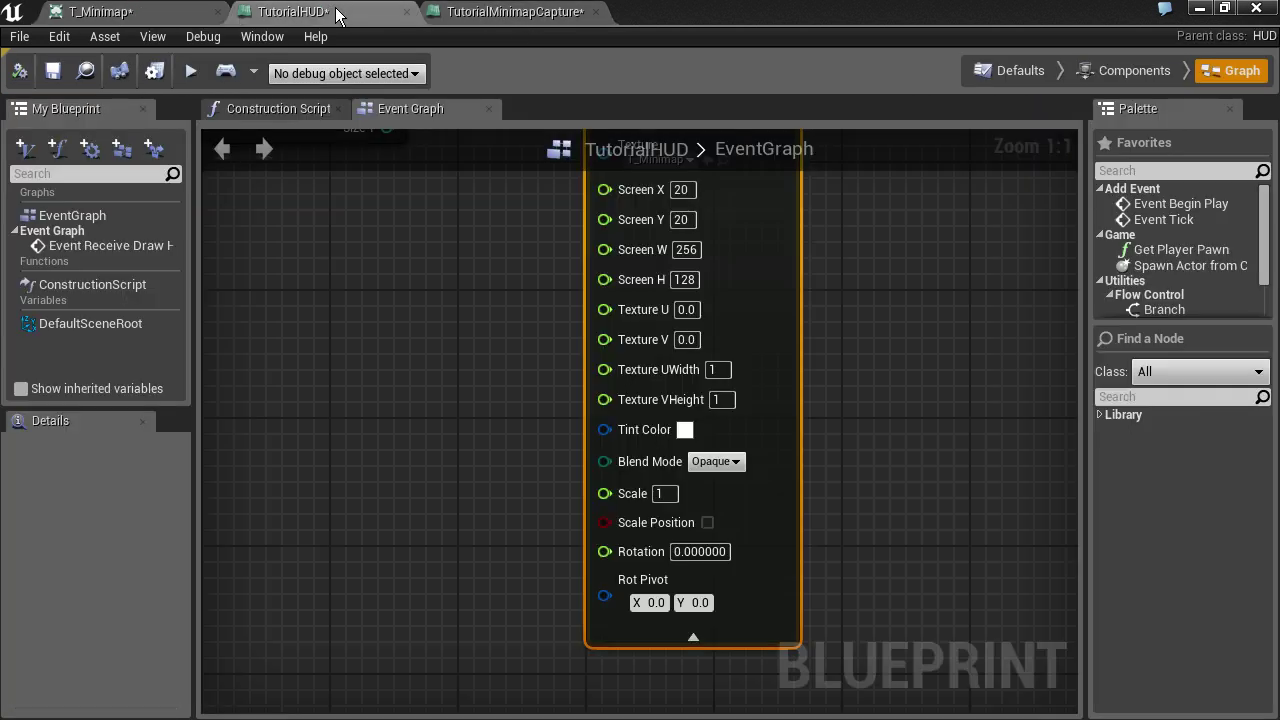
left_click(1201, 9)
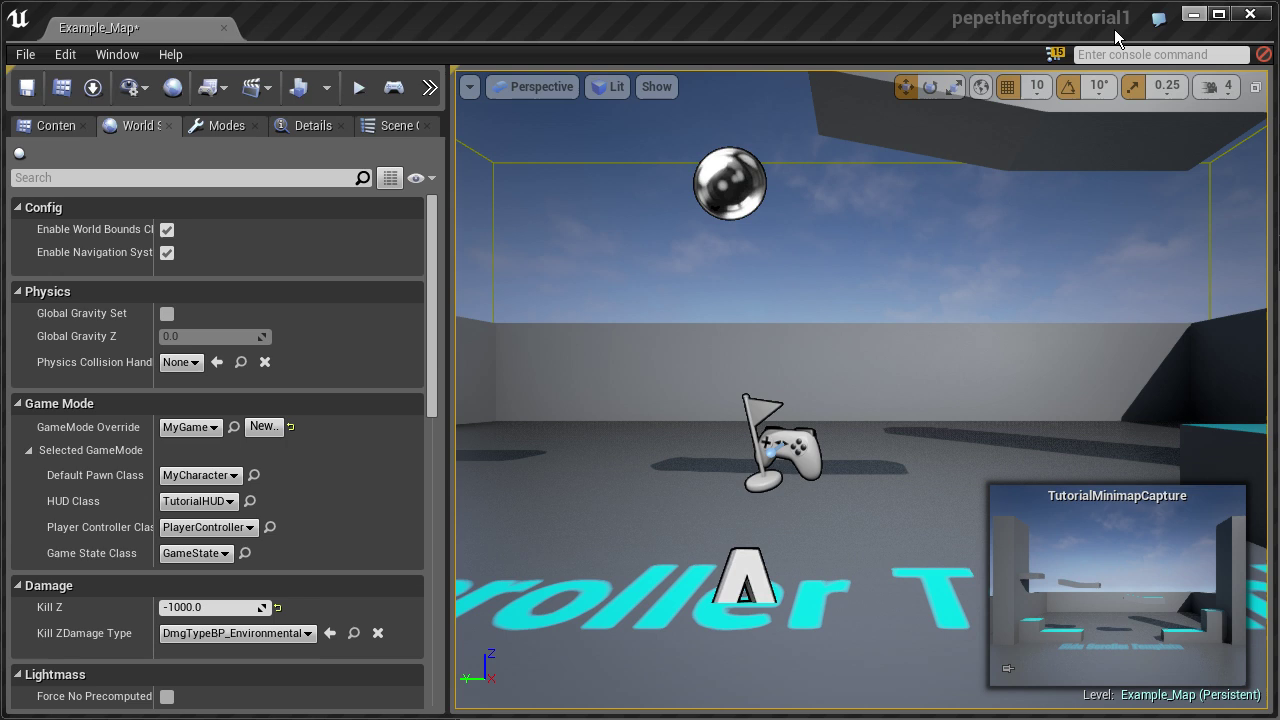
left_click(395, 94)
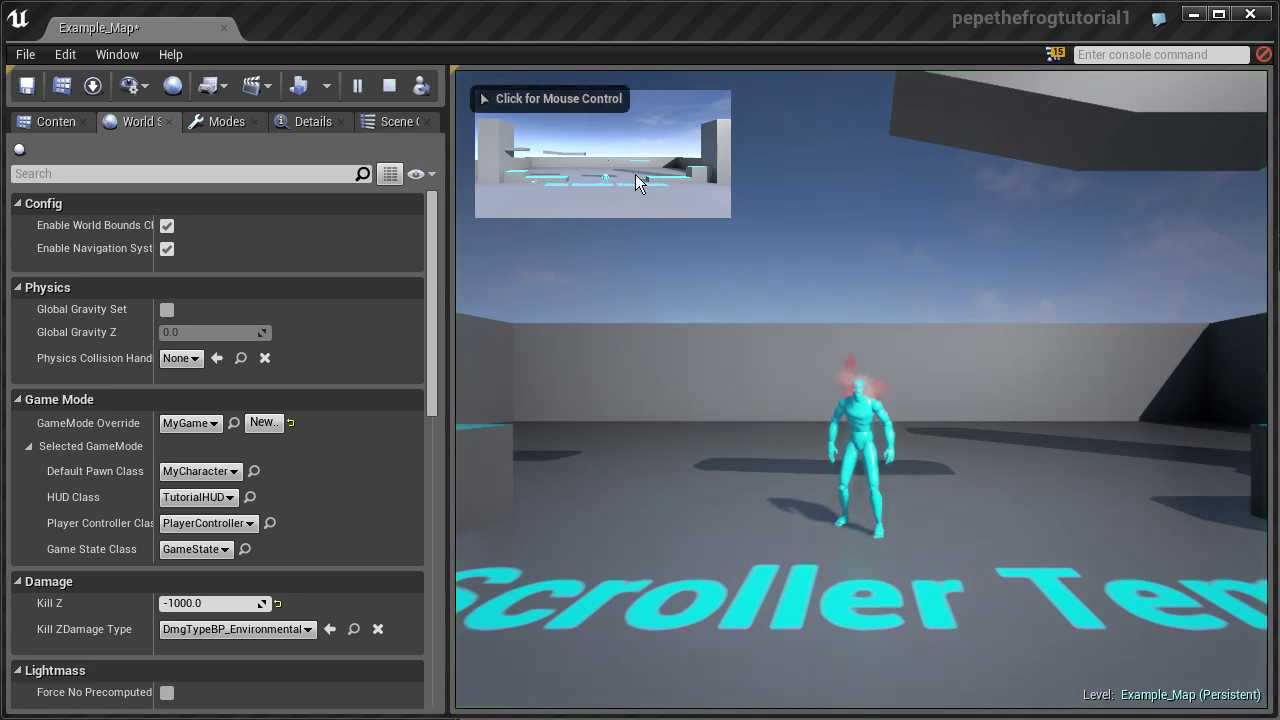
key("d")
key("space")
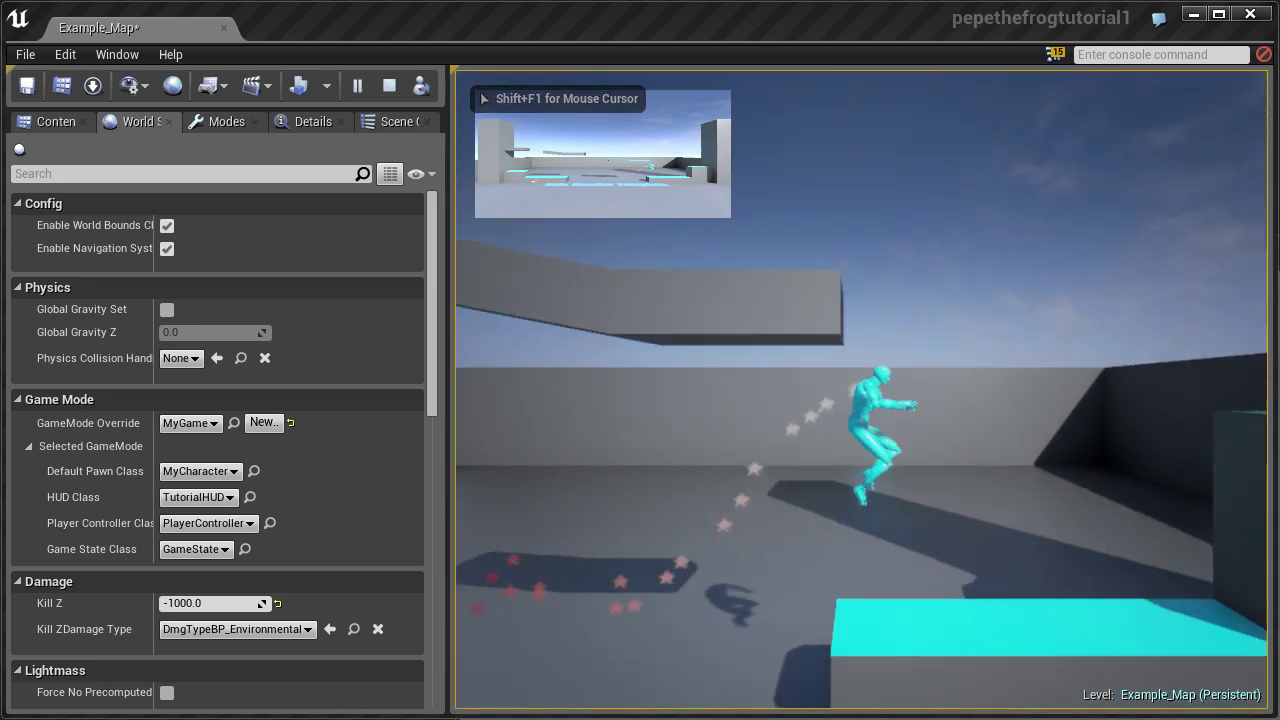
key("space")
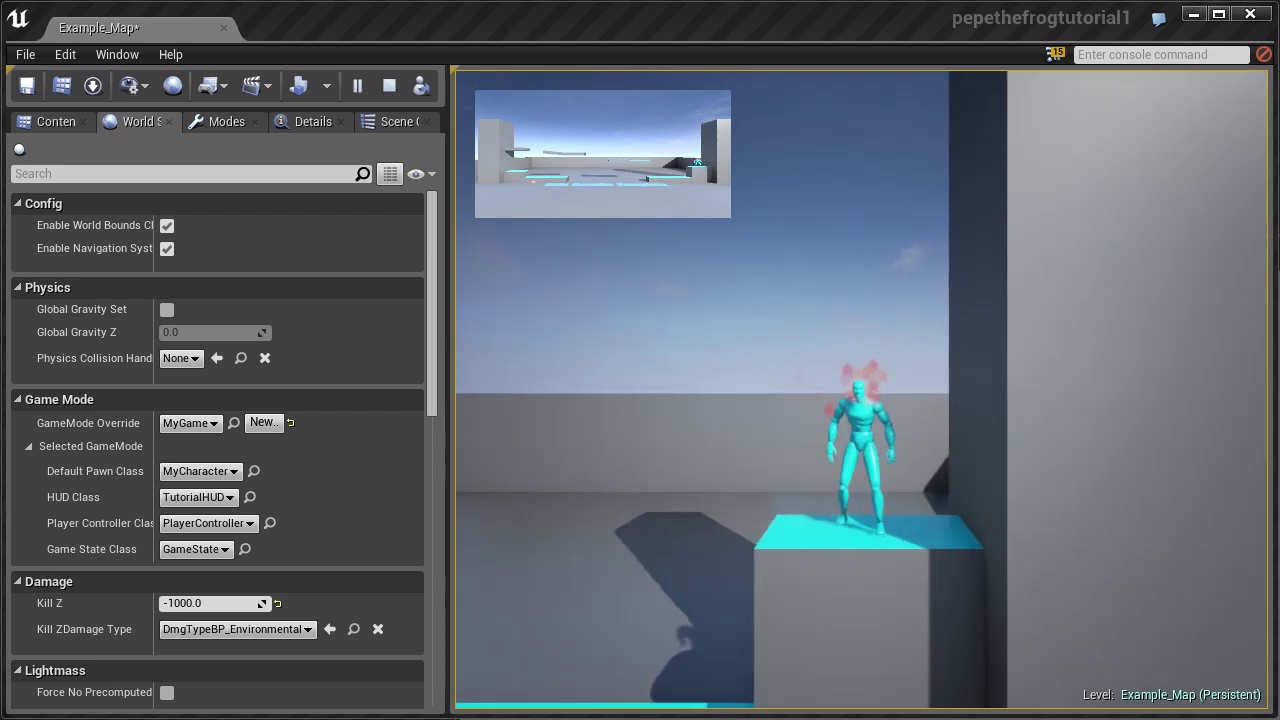
key("d")
key("space")
key("d")
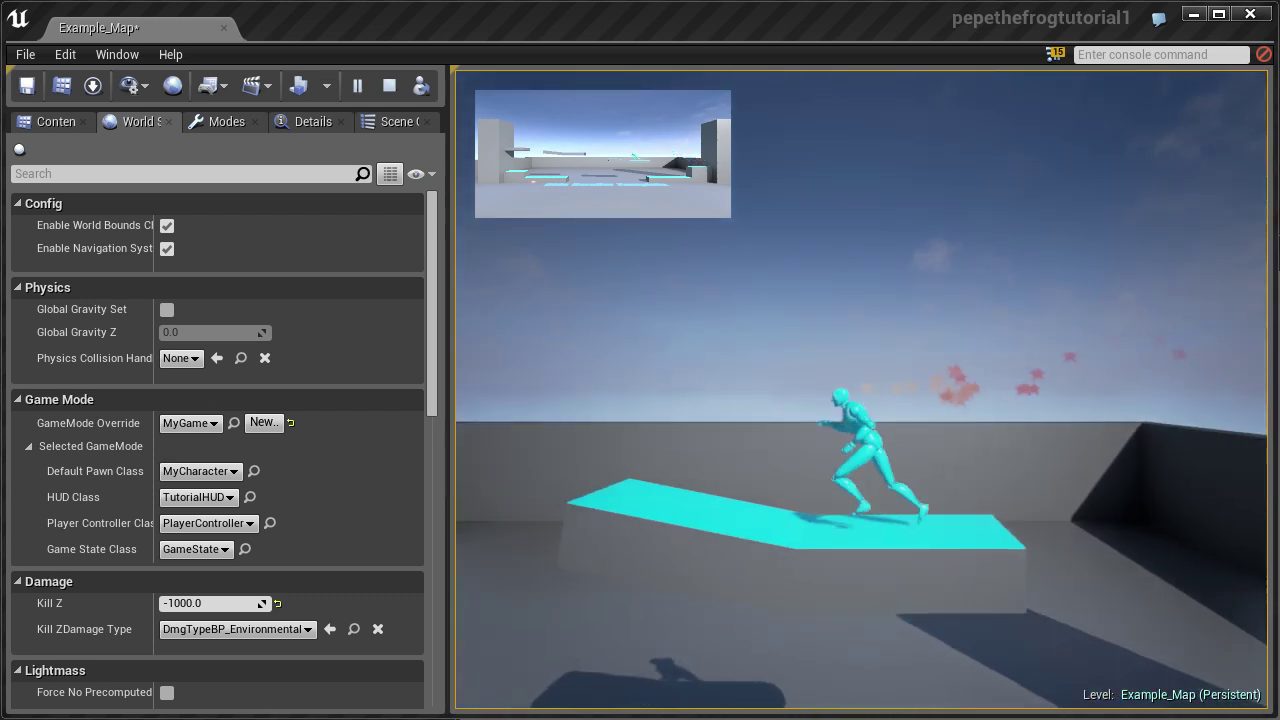
key("space")
key("space")
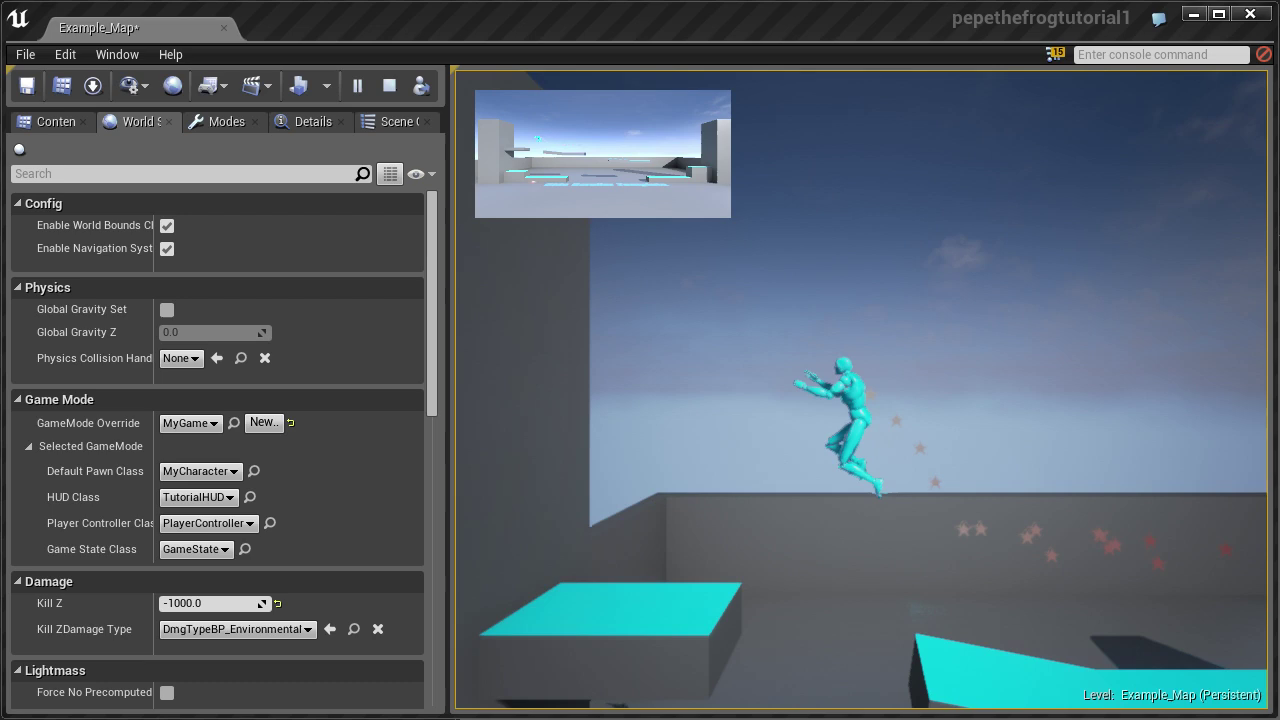
key("d")
key("space")
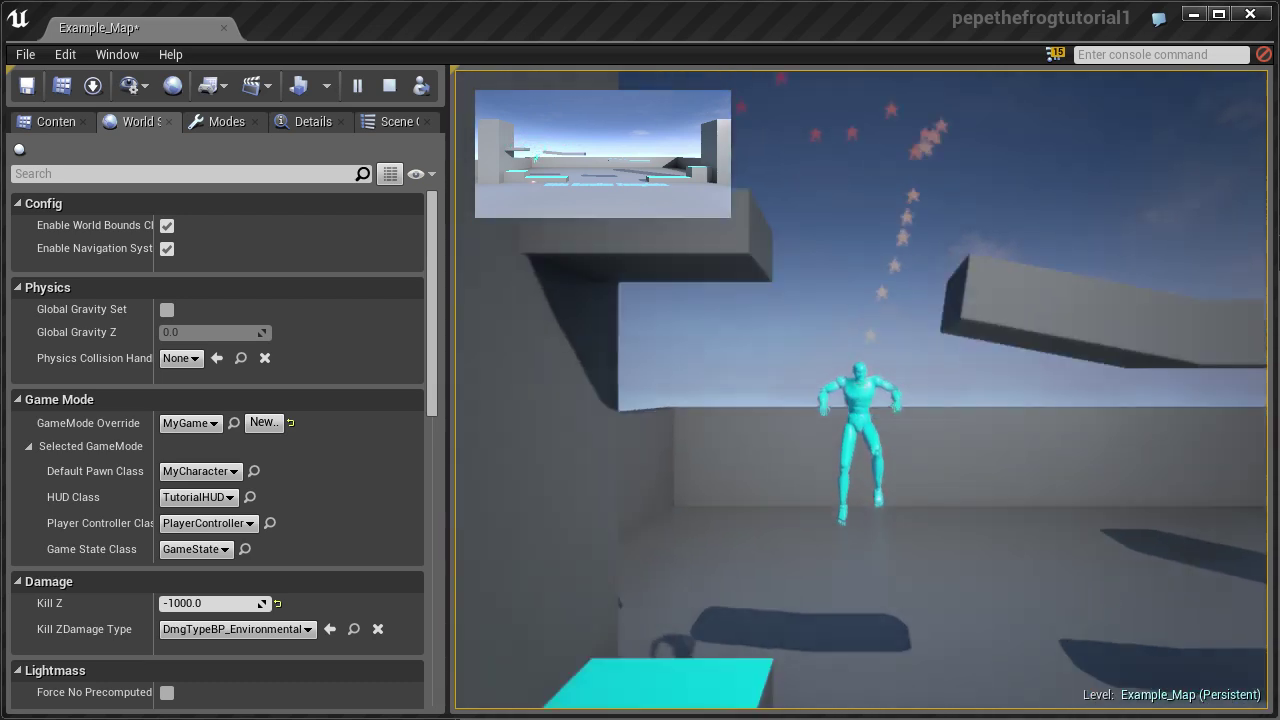
key("space")
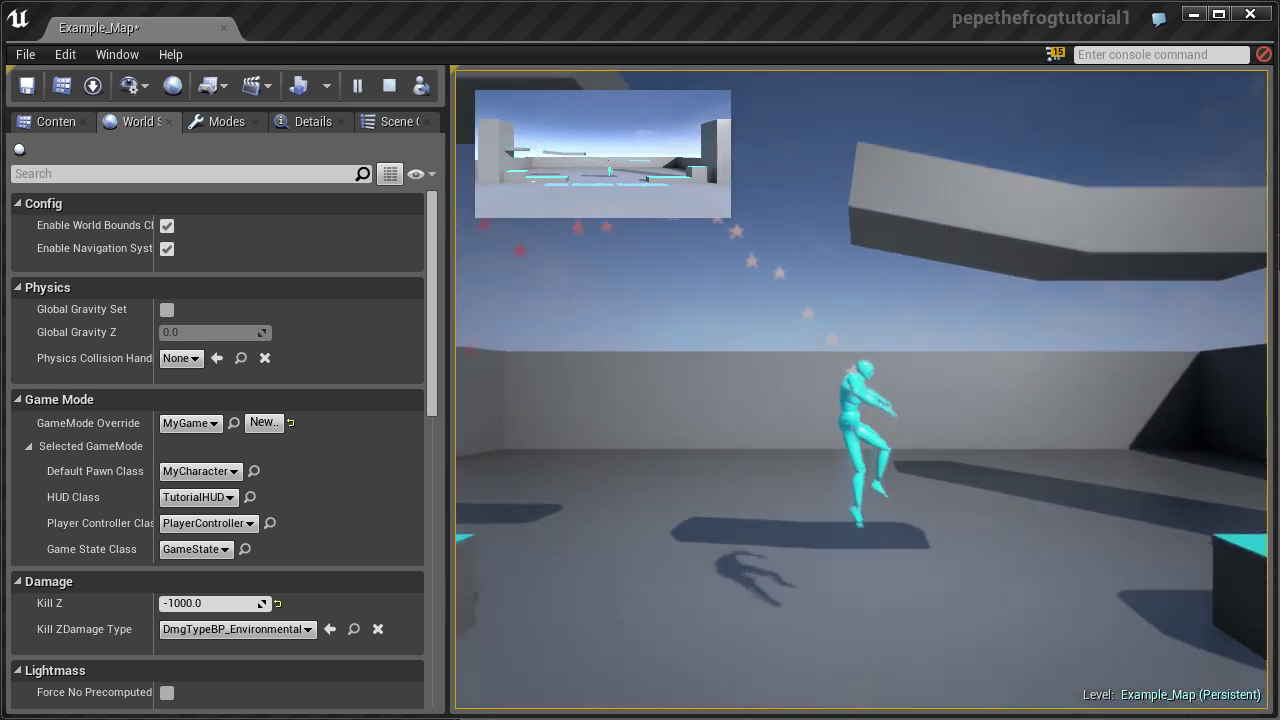
key("d")
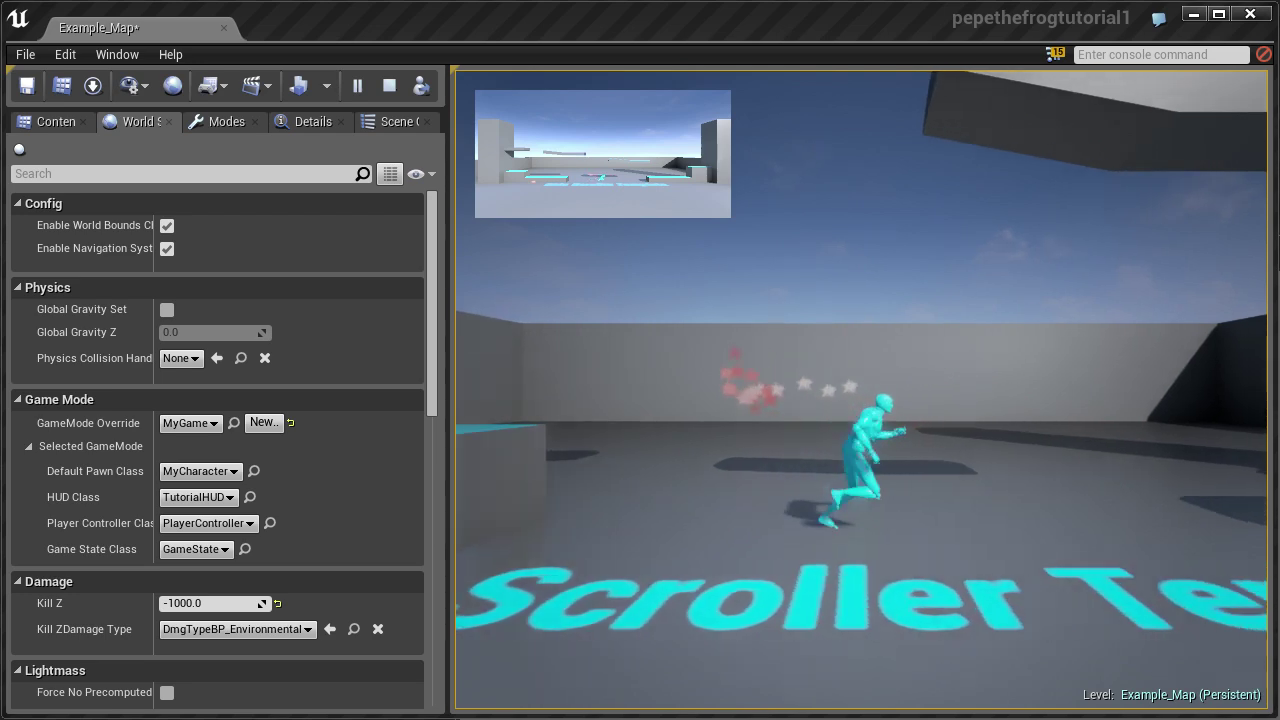
key("space")
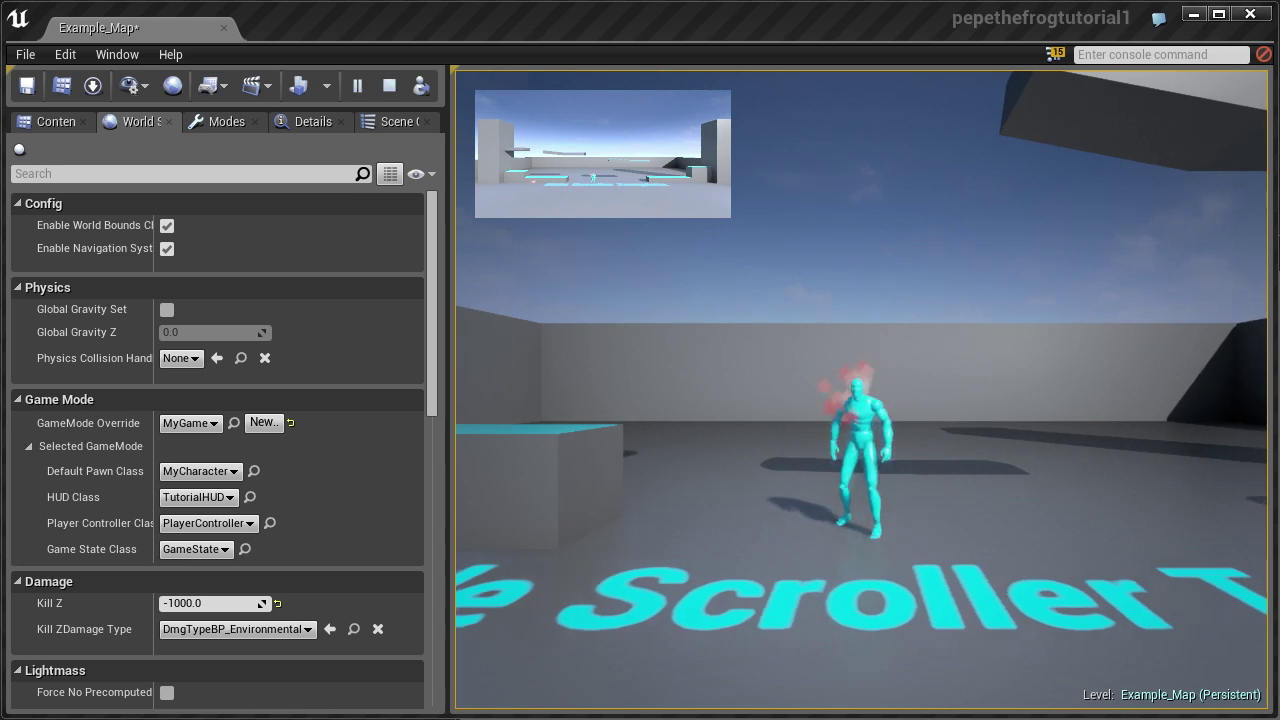
key("d")
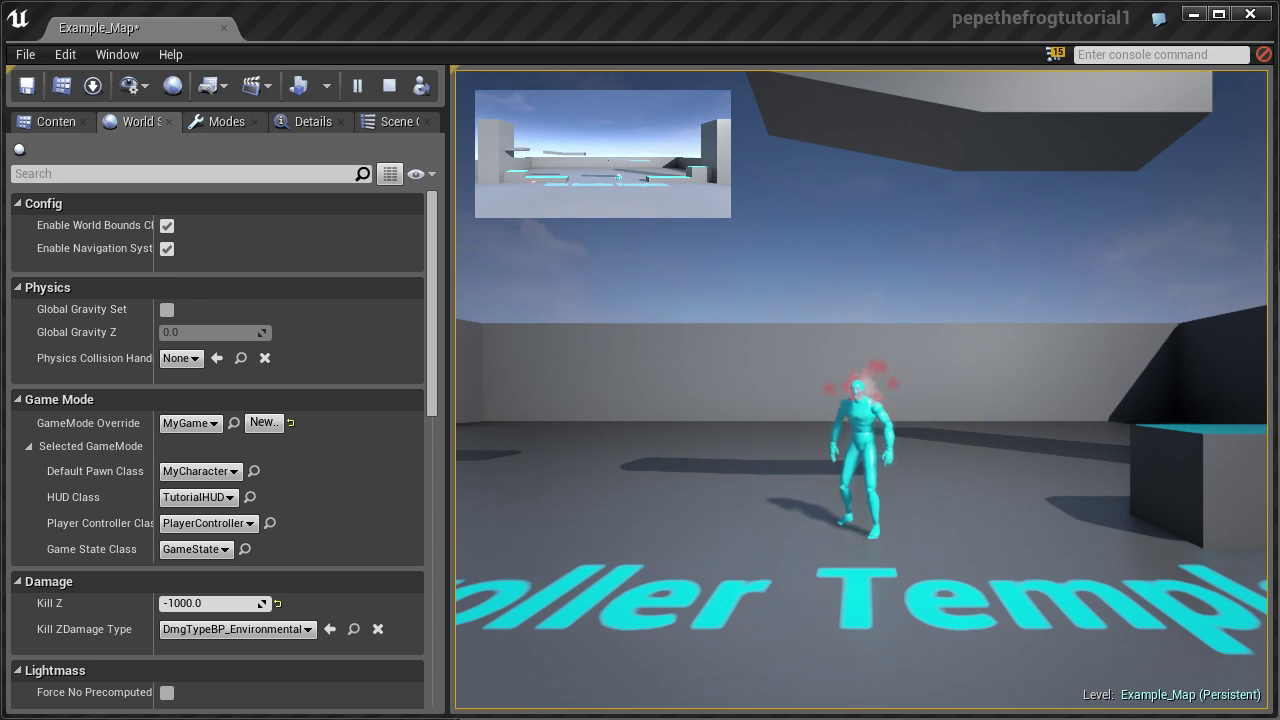
key("a")
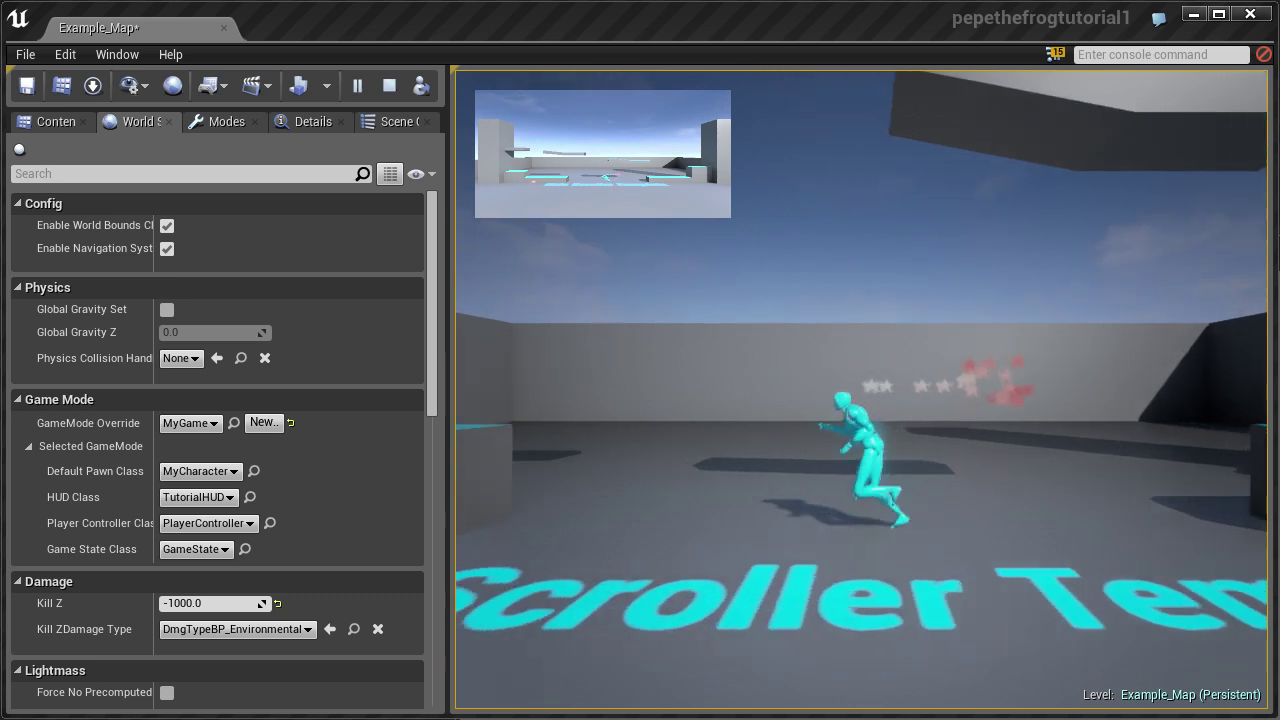
key("space")
key("d")
key("space")
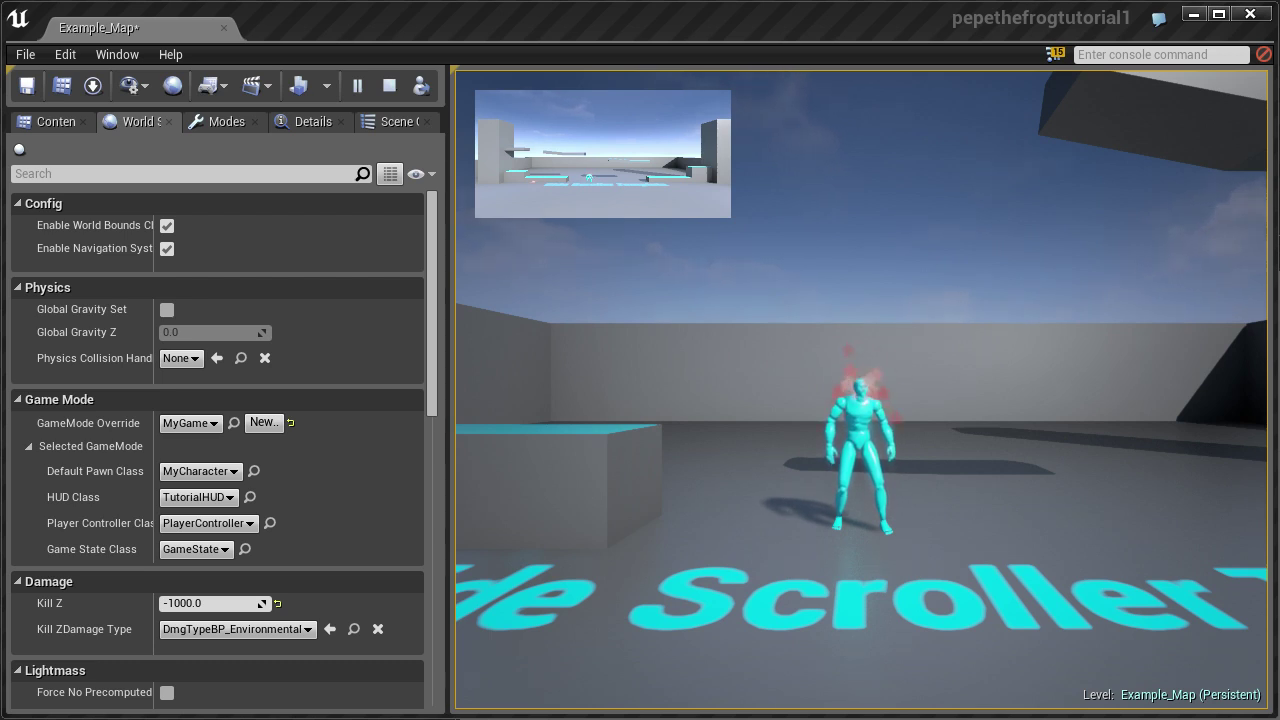
key("d")
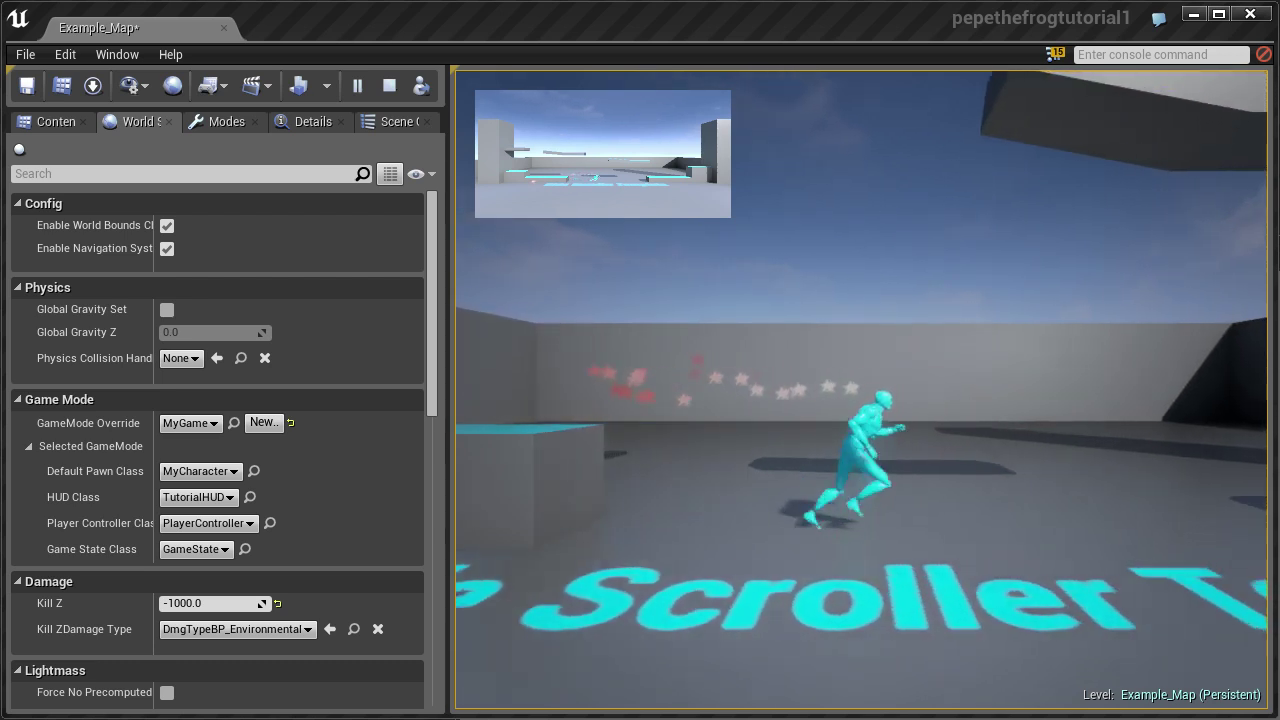
key("a")
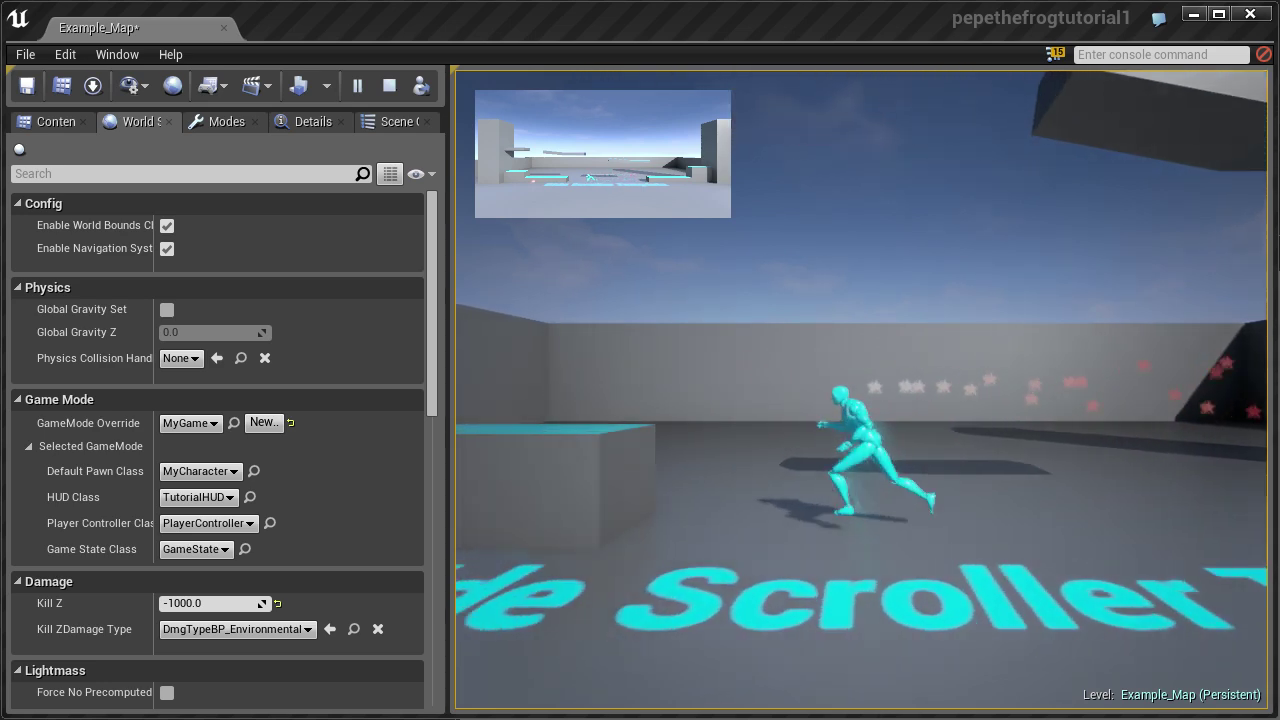
key("a")
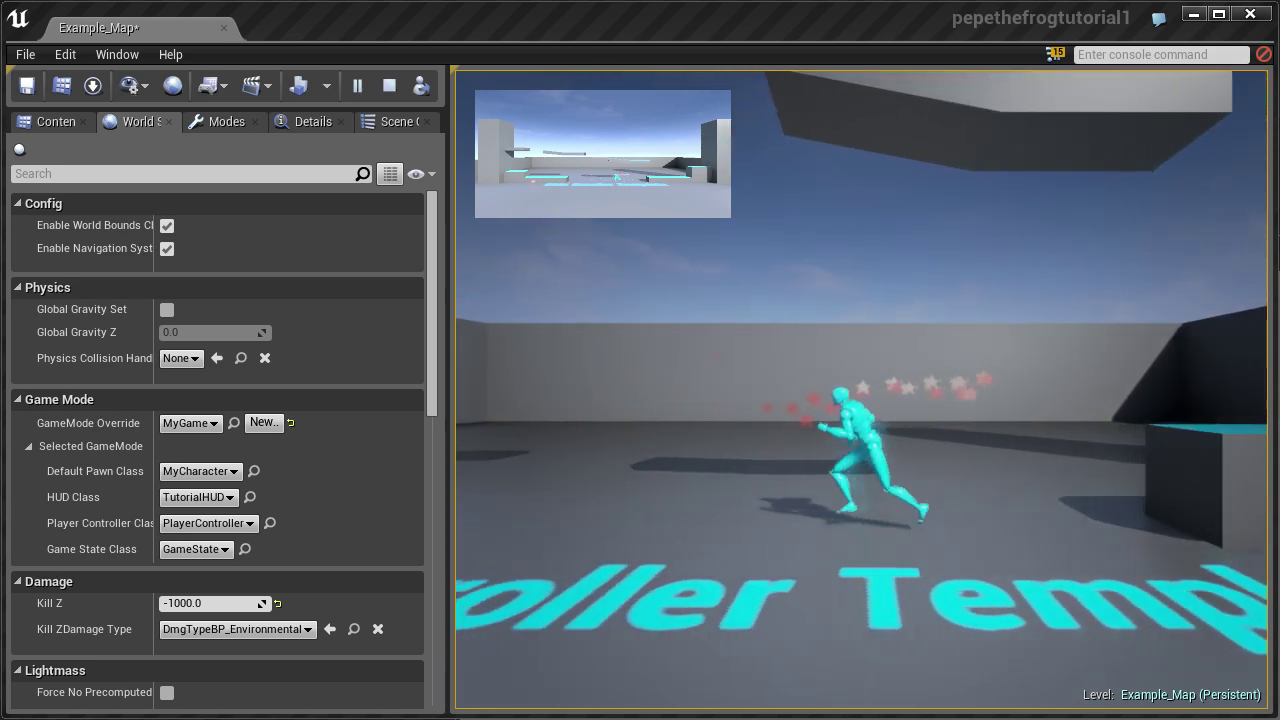
key("d")
key("space")
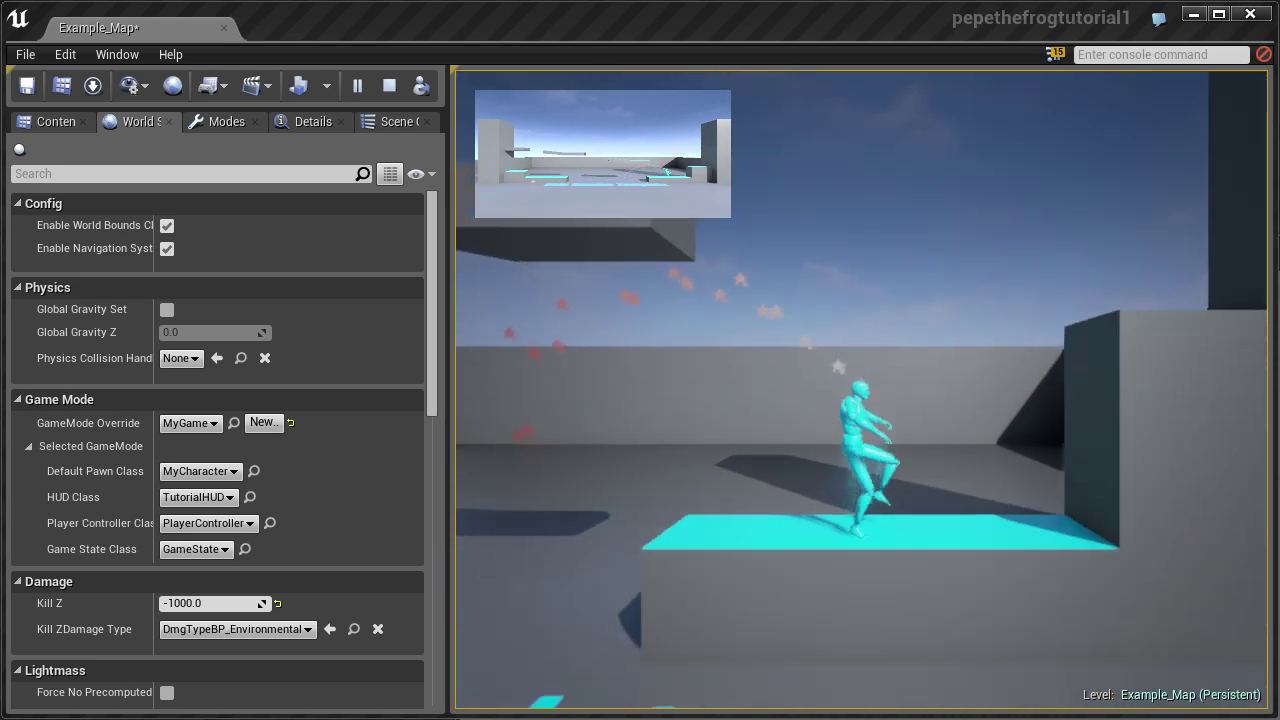
key("space")
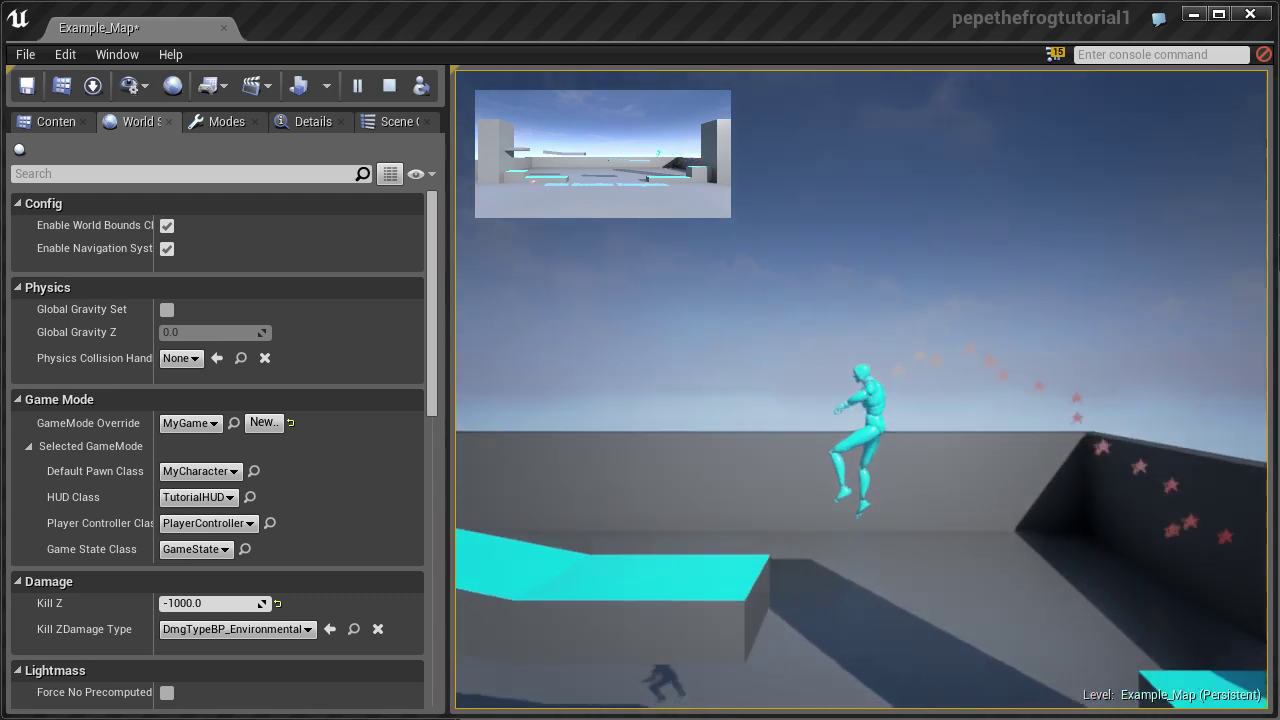
key("space")
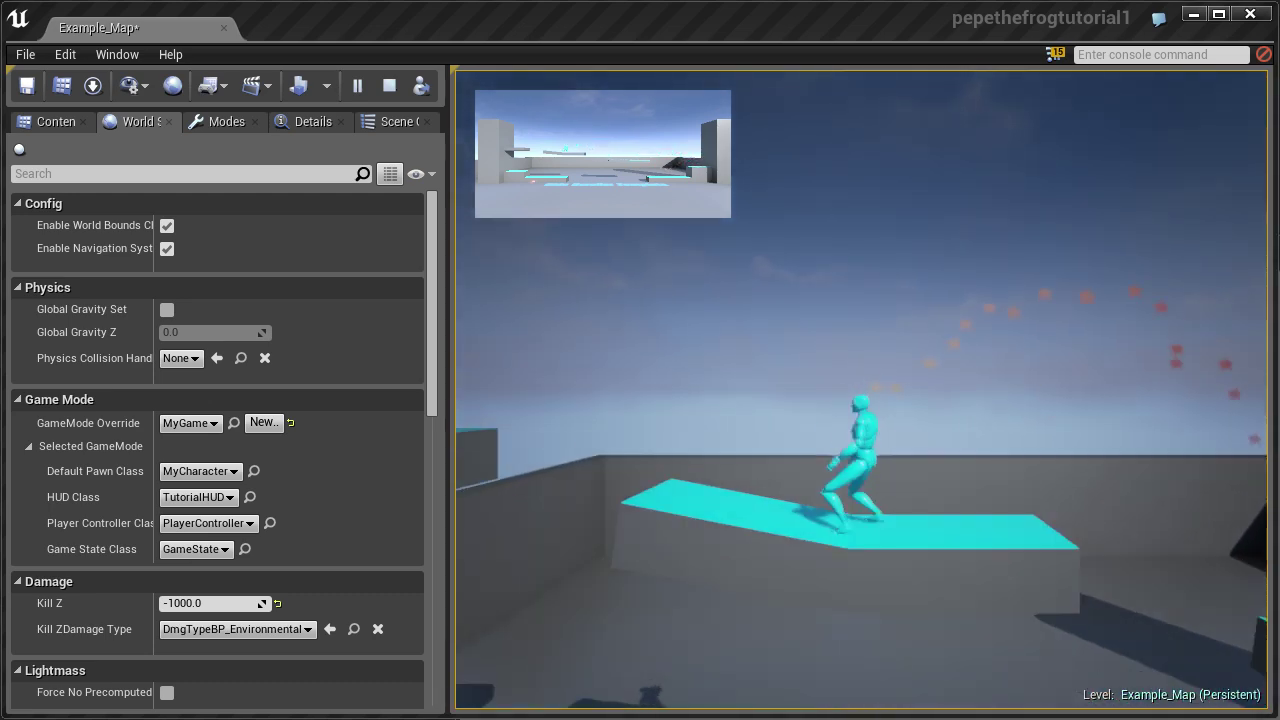
key("space")
key("space")
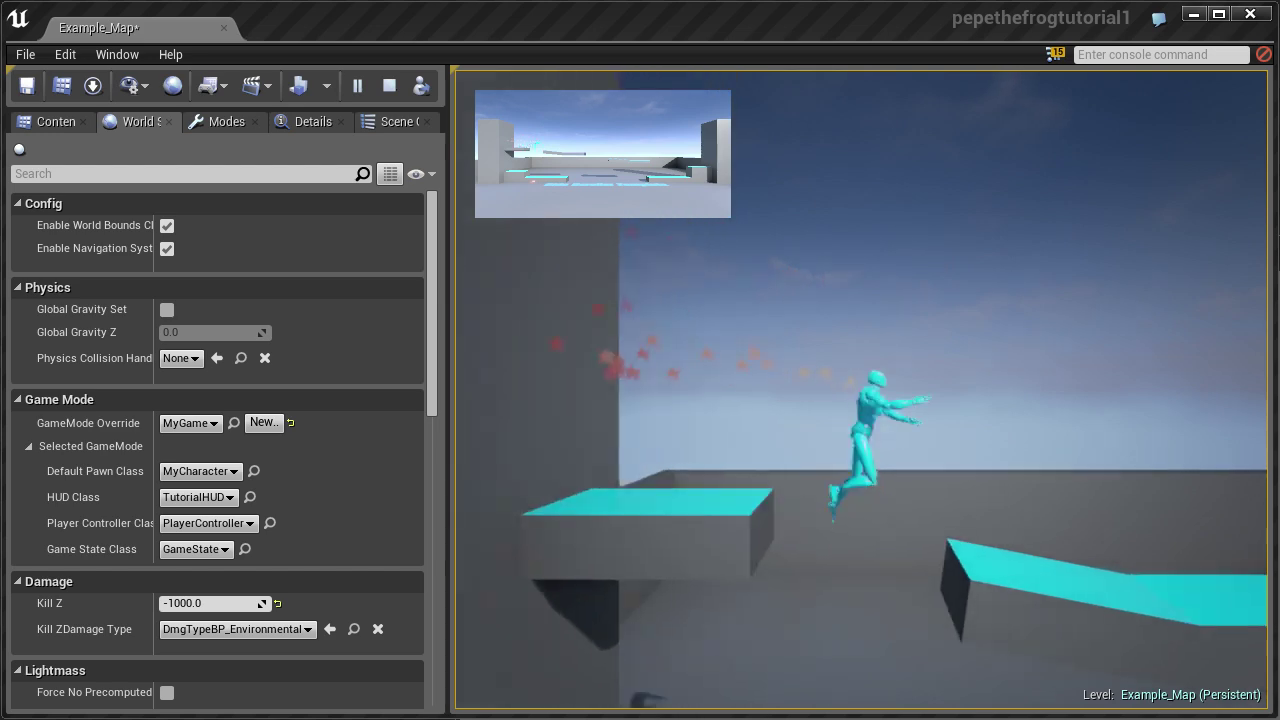
key("space")
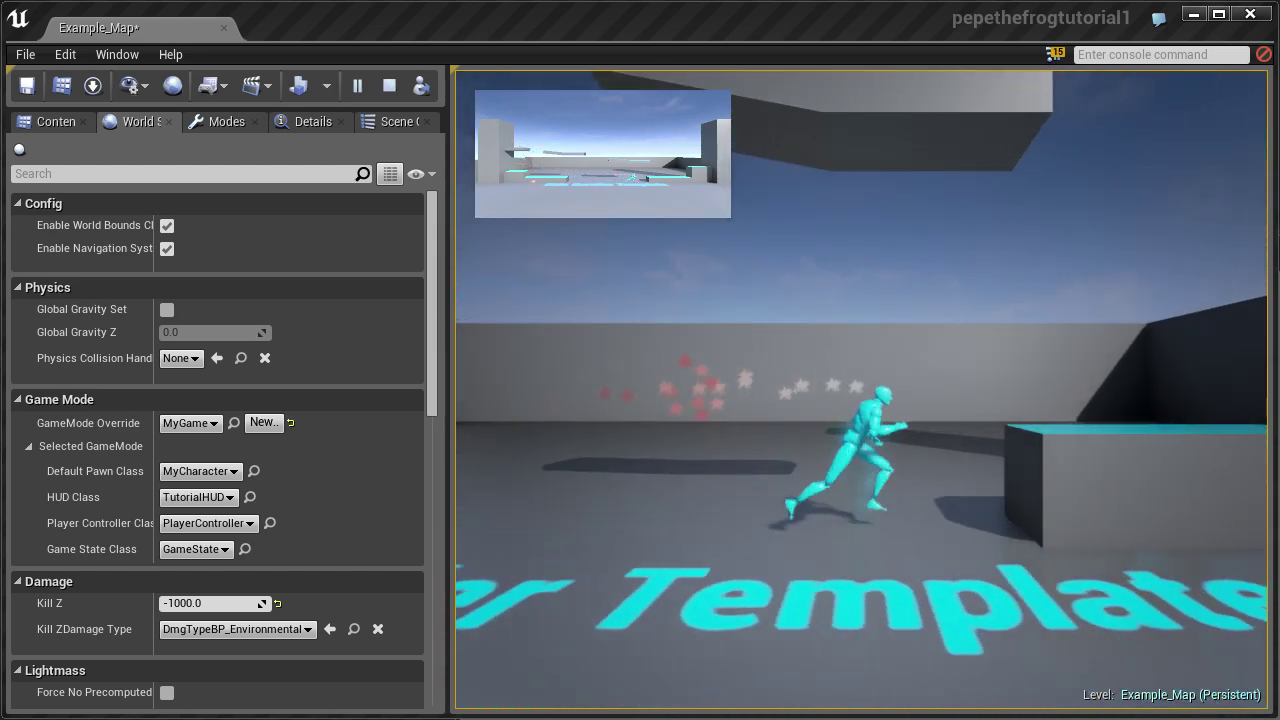
key("a")
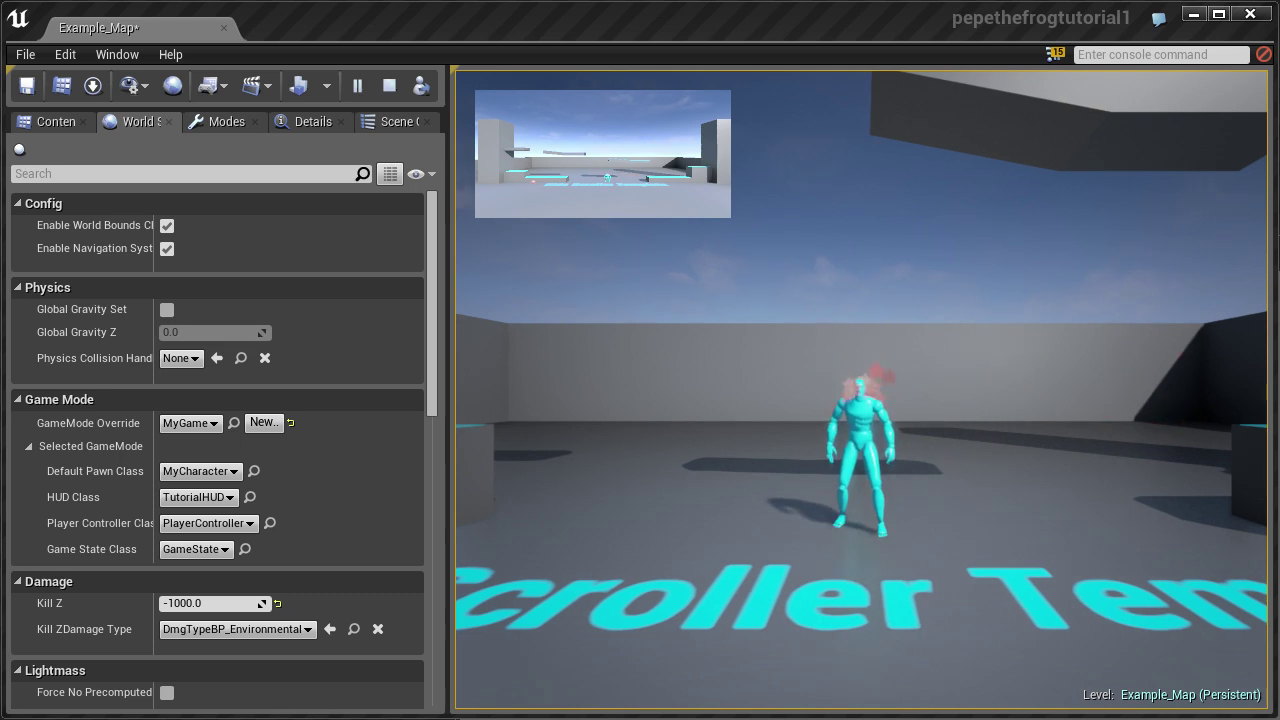
key("Escape")
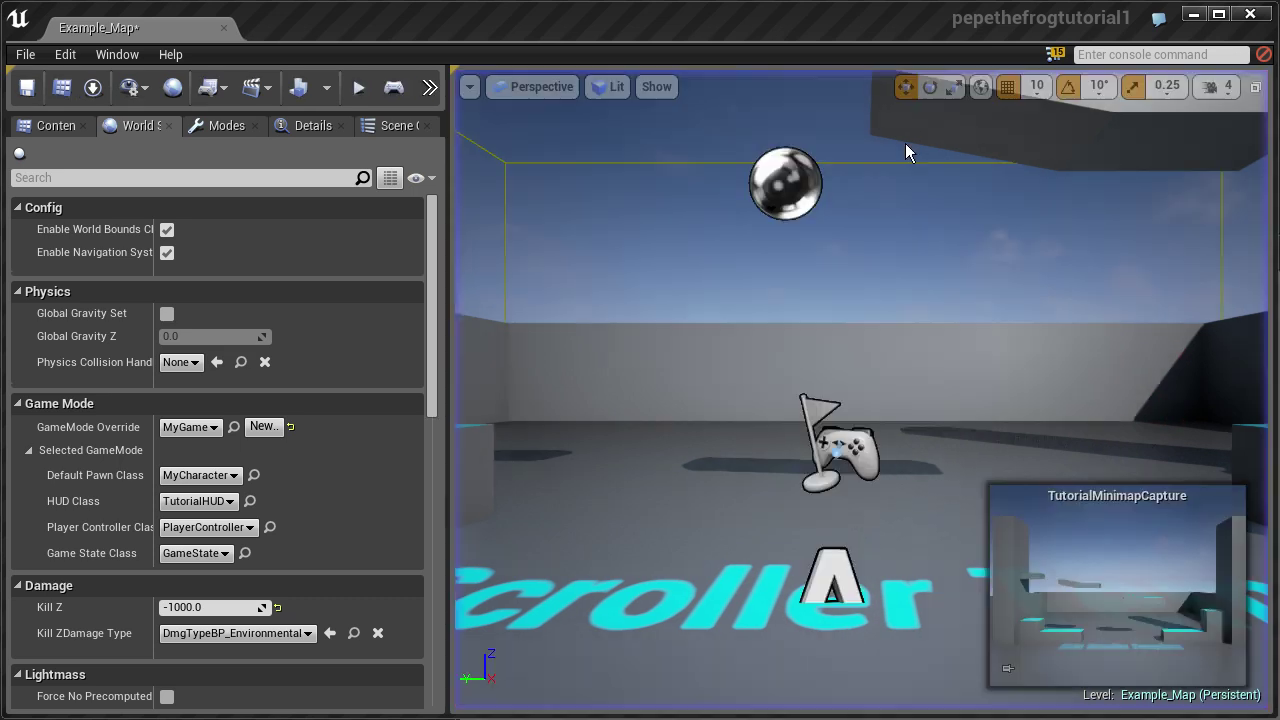